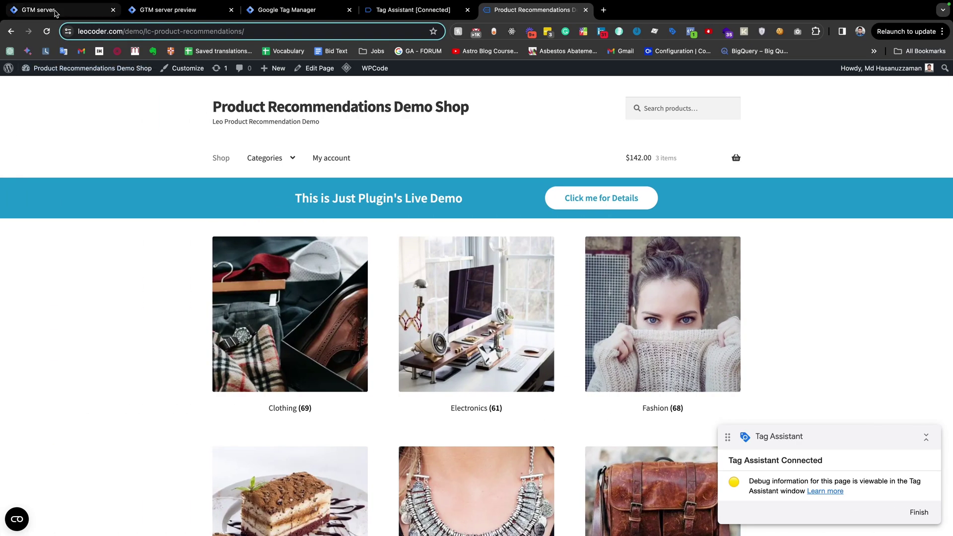
Step: Examine the x-ga-gcs parameter in the event data of the latest page_view event in the GTM server preview
{"action": "left_click", "coordinate": [154, 11]}
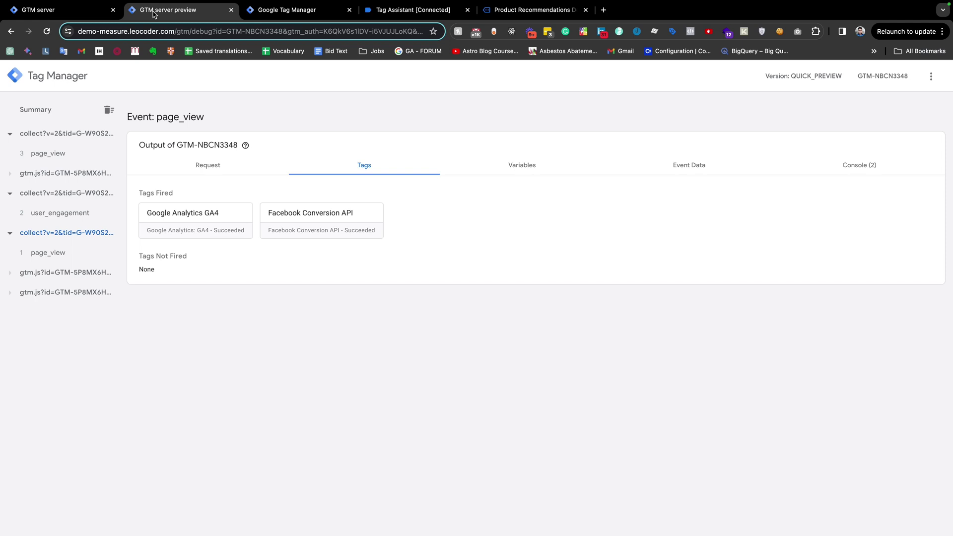
{"action": "left_click", "coordinate": [48, 152]}
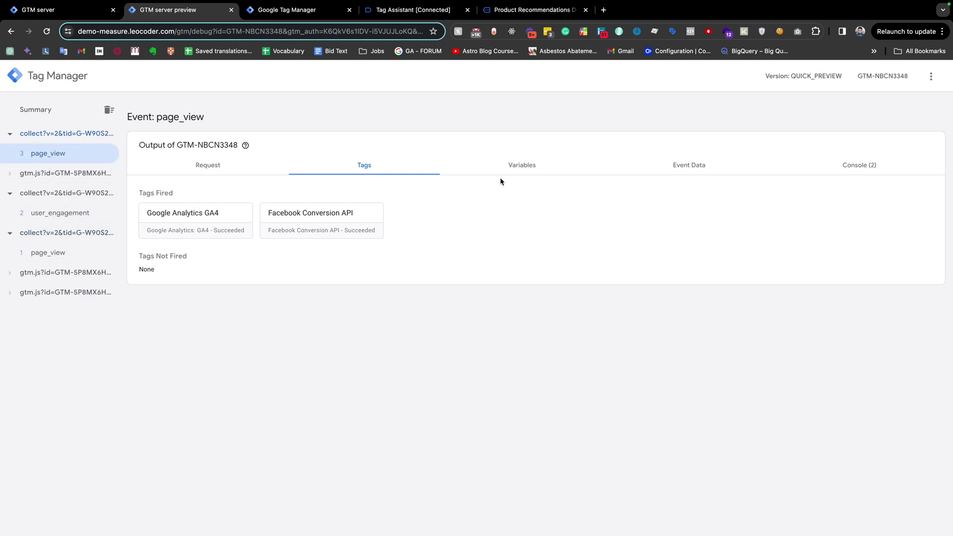
{"action": "left_click", "coordinate": [693, 171]}
{"action": "scroll", "coordinate": [379, 380], "scroll_direction": "down", "scroll_amount": 5}
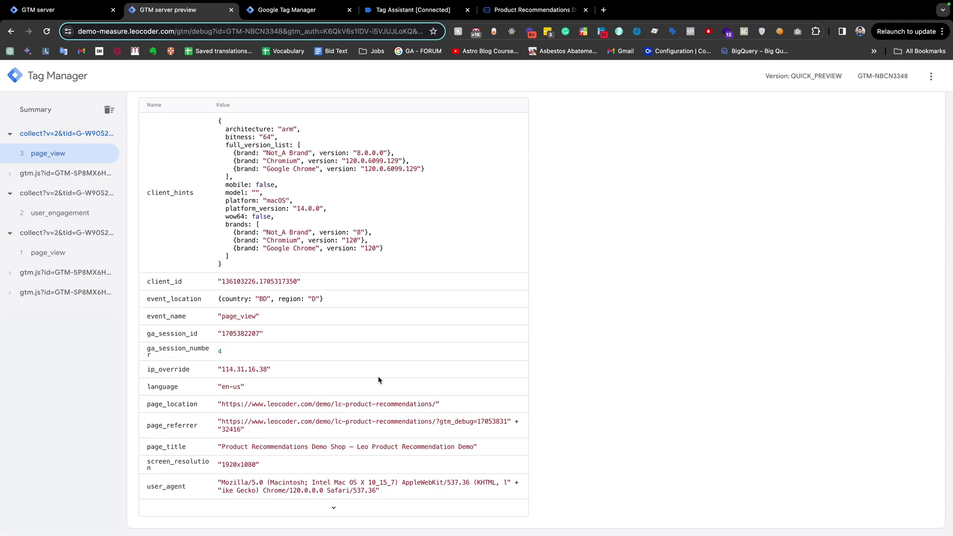
{"action": "left_click", "coordinate": [333, 508]}
{"action": "scroll", "coordinate": [333, 511], "scroll_direction": "down", "scroll_amount": 4}
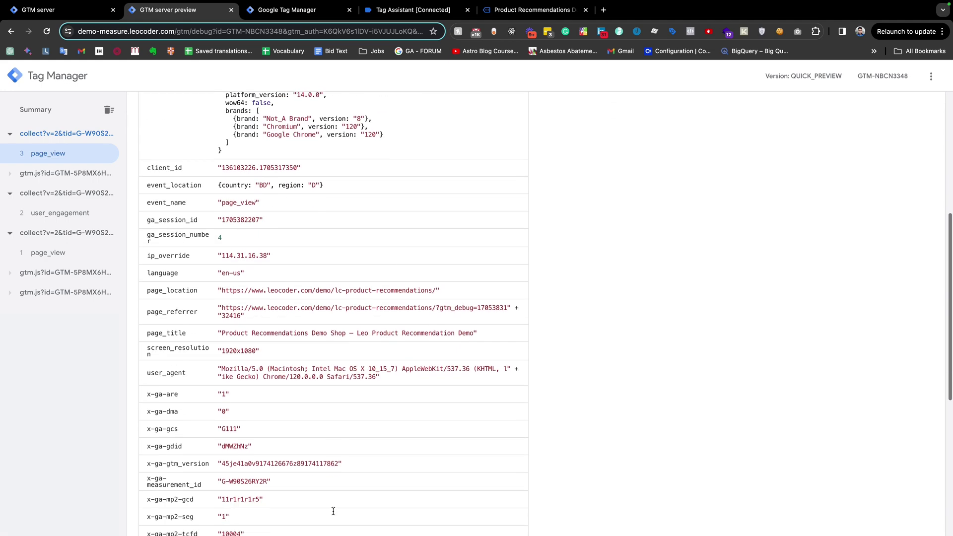
{"action": "scroll", "coordinate": [333, 510], "scroll_direction": "down", "scroll_amount": 2}
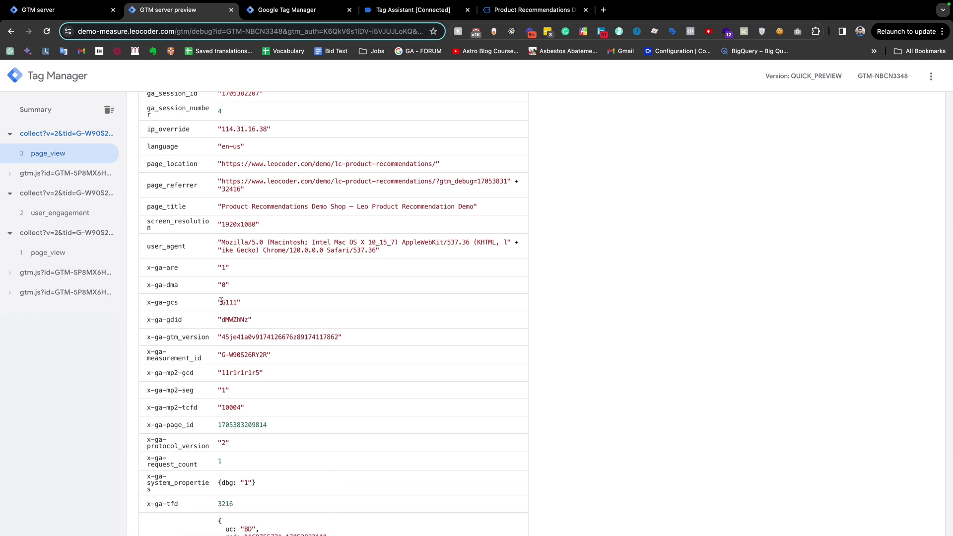
{"action": "left_click_drag", "start_coordinate": [183, 302], "coordinate": [147, 306]}
{"action": "left_click", "coordinate": [169, 307]}
{"action": "left_click_drag", "start_coordinate": [236, 300], "coordinate": [226, 301]}
Step: Go to the web container's tag list in Google Tag Manager and find the GA4 tags
{"action": "left_click", "coordinate": [405, 12]}
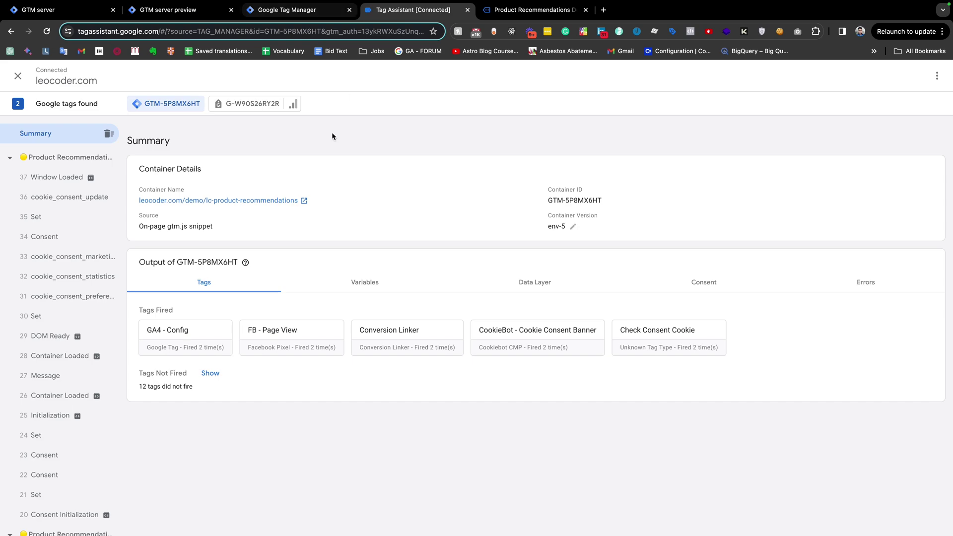
{"action": "left_click", "coordinate": [299, 14]}
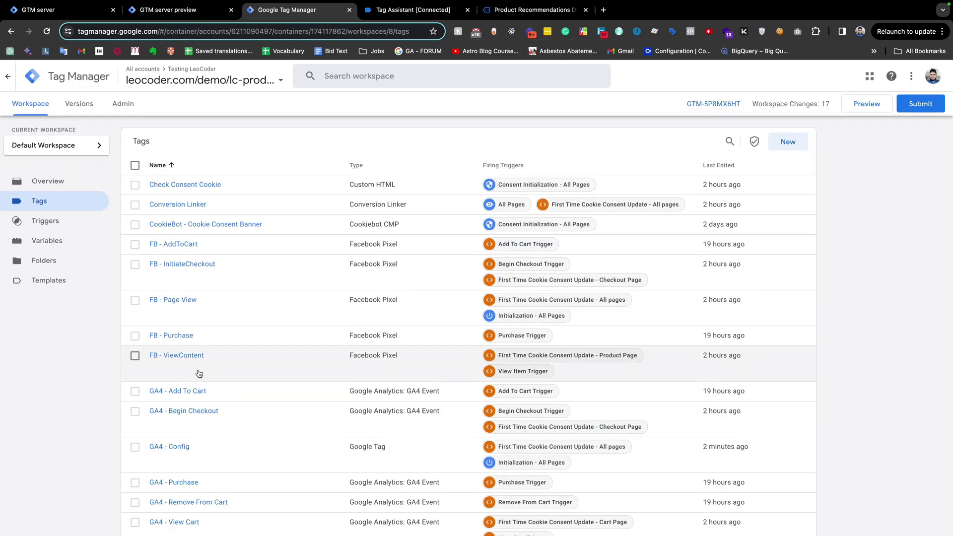
{"action": "scroll", "coordinate": [204, 369], "scroll_direction": "down", "scroll_amount": 5}
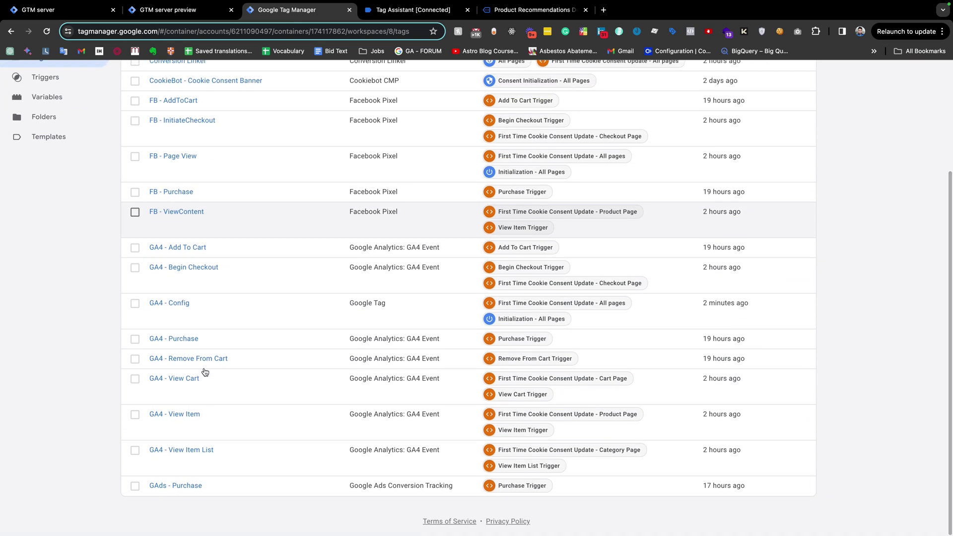
{"action": "left_click", "coordinate": [134, 265]}
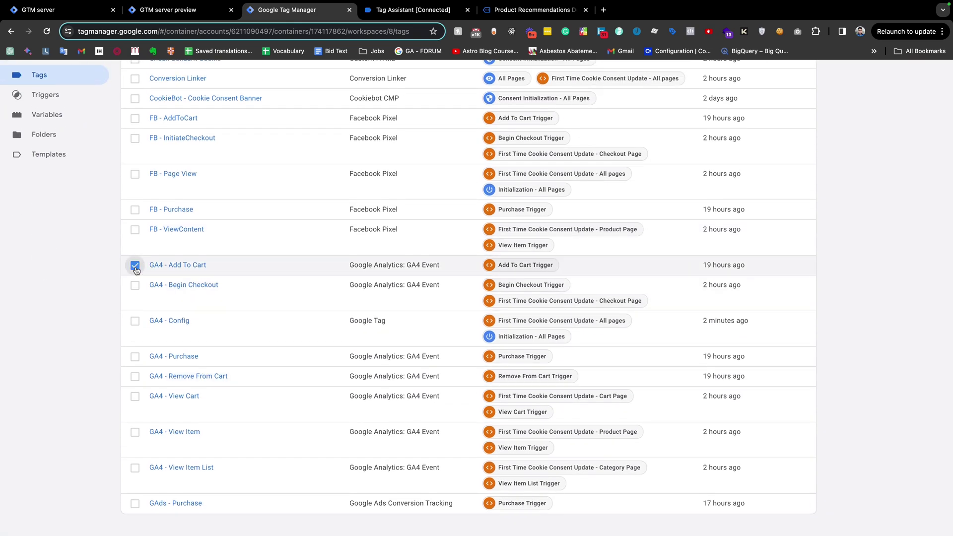
{"action": "left_click", "coordinate": [135, 285]}
{"action": "left_click", "coordinate": [135, 320]}
{"action": "left_click", "coordinate": [134, 356]}
{"action": "left_click", "coordinate": [135, 377]}
{"action": "left_click", "coordinate": [134, 397]}
{"action": "left_click", "coordinate": [135, 432]}
{"action": "left_click", "coordinate": [134, 468]}
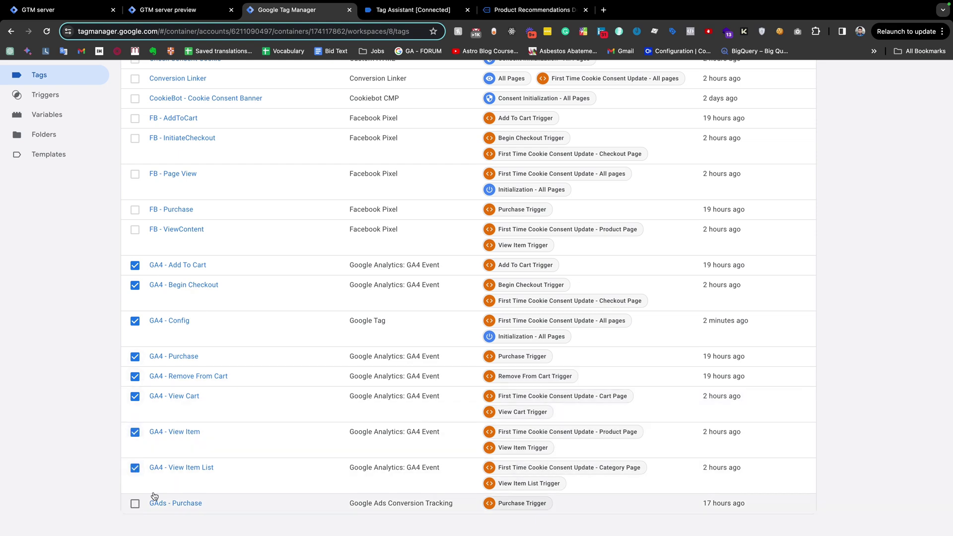
{"action": "scroll", "coordinate": [195, 480], "scroll_direction": "up", "scroll_amount": 3}
{"action": "scroll", "coordinate": [195, 480], "scroll_direction": "down", "scroll_amount": 1}
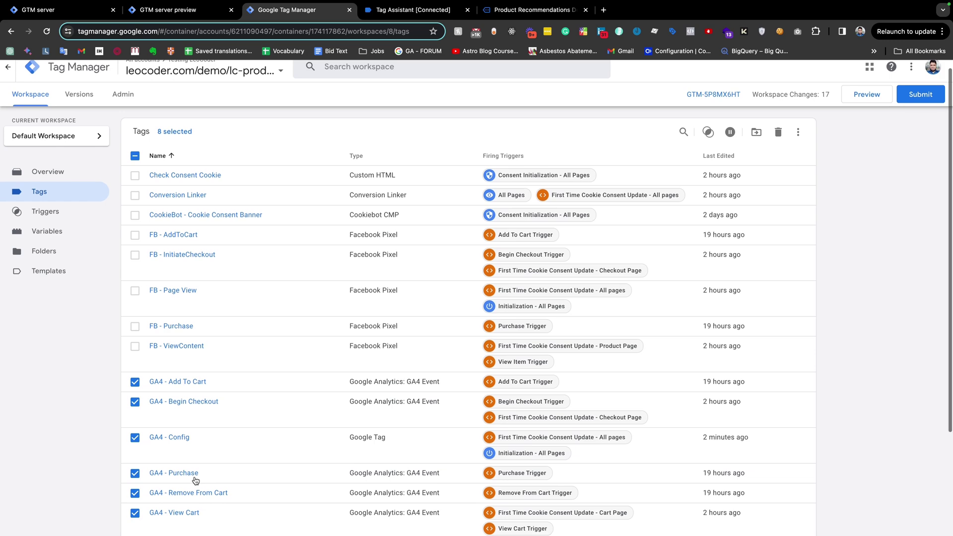
{"action": "left_click", "coordinate": [135, 153]}
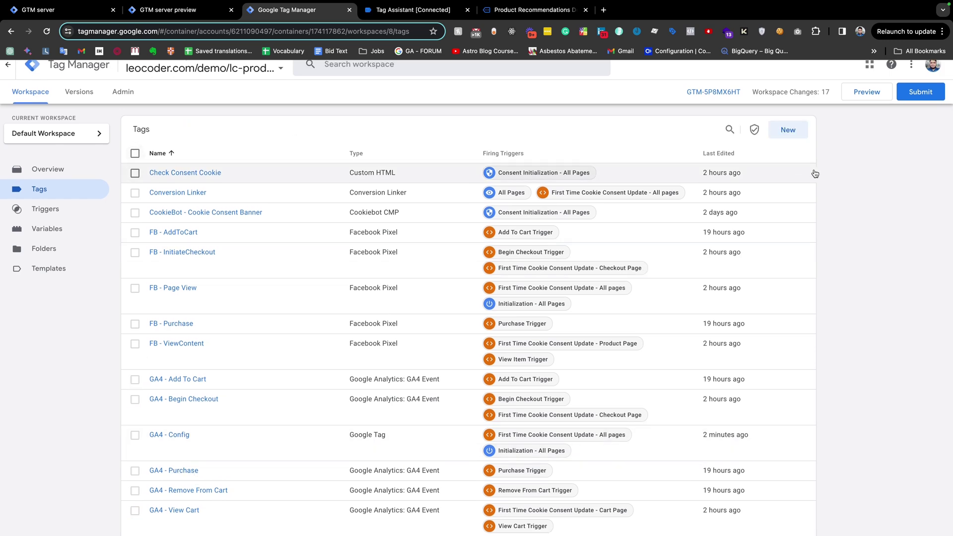
Step: In the Consent Overview, set all eight GA4 tags to "No additional consent required", save the change and close the overview
{"action": "left_click", "coordinate": [753, 130]}
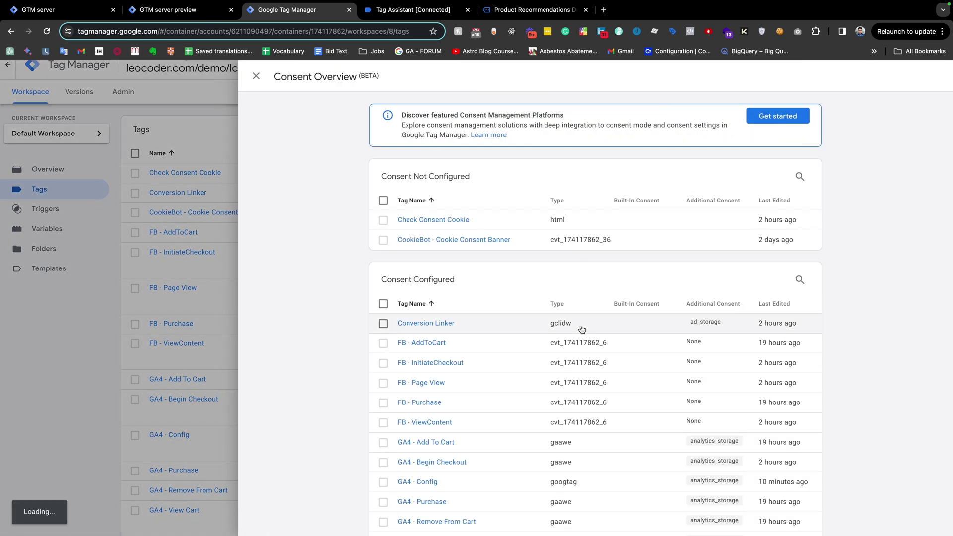
{"action": "scroll", "coordinate": [581, 298], "scroll_direction": "down", "scroll_amount": 2}
{"action": "scroll", "coordinate": [404, 358], "scroll_direction": "down", "scroll_amount": 4}
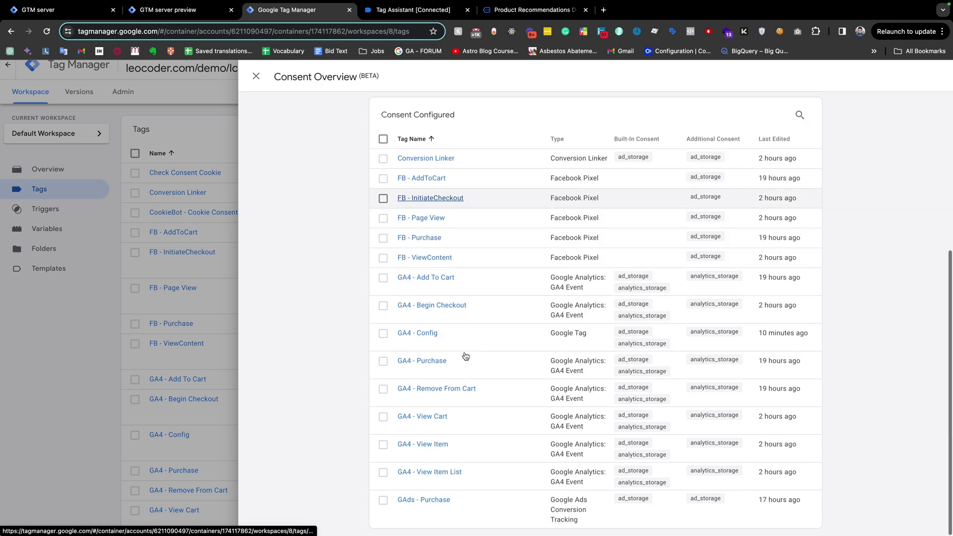
{"action": "left_click", "coordinate": [383, 278]}
{"action": "left_click", "coordinate": [383, 305]}
{"action": "left_click", "coordinate": [383, 333]}
{"action": "left_click", "coordinate": [383, 361]}
{"action": "left_click", "coordinate": [383, 389]}
{"action": "left_click", "coordinate": [383, 417]}
{"action": "left_click", "coordinate": [383, 444]}
{"action": "left_click", "coordinate": [383, 473]}
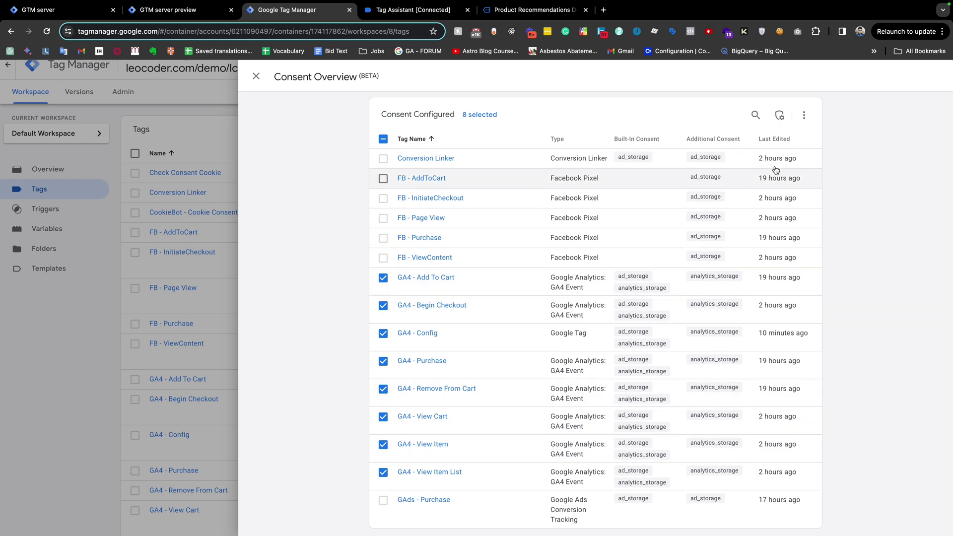
{"action": "left_click", "coordinate": [780, 115]}
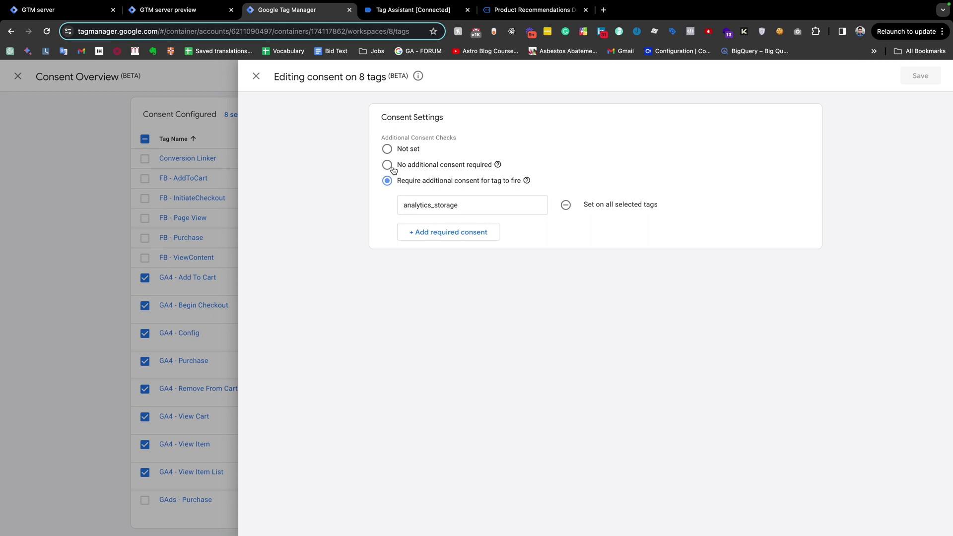
{"action": "left_click", "coordinate": [434, 168]}
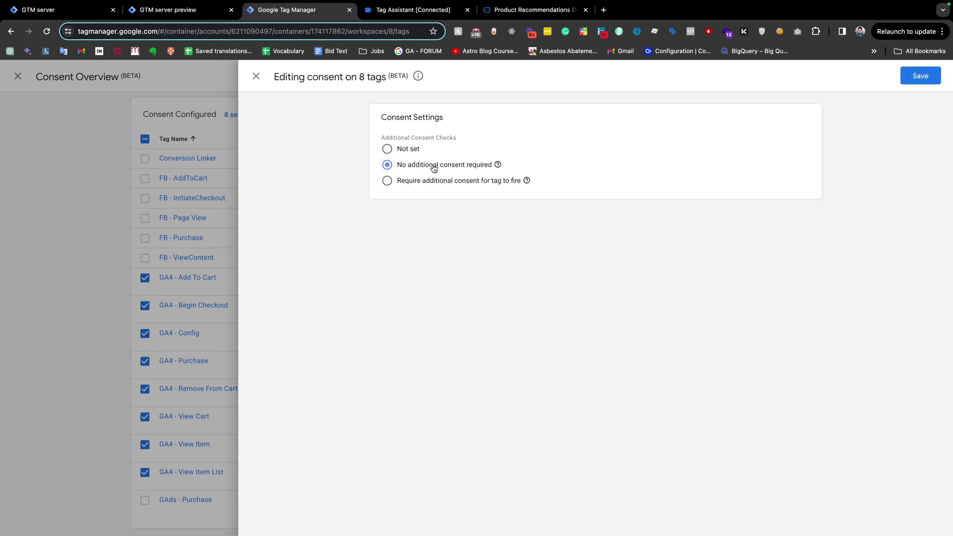
{"action": "left_click", "coordinate": [405, 155]}
{"action": "left_click", "coordinate": [411, 169]}
{"action": "left_click", "coordinate": [925, 82]}
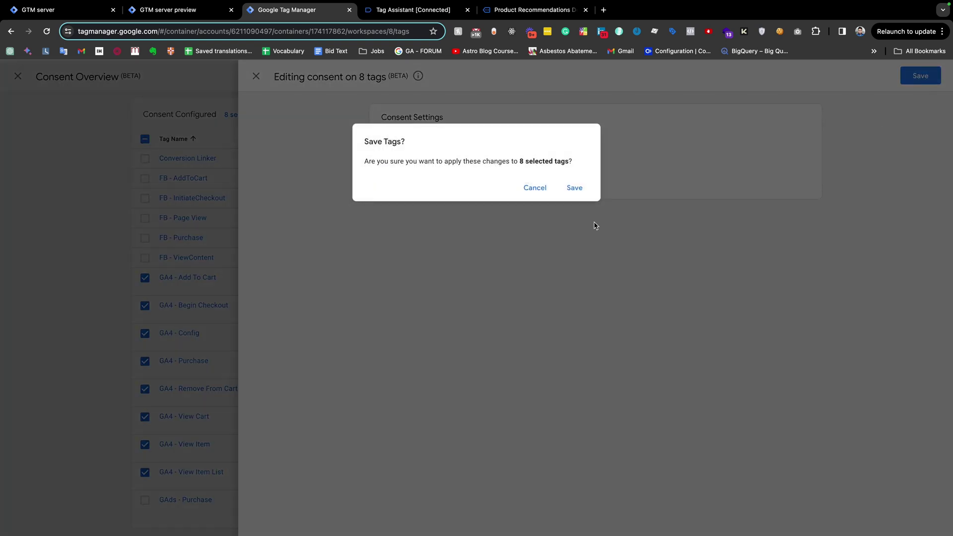
{"action": "left_click", "coordinate": [579, 191]}
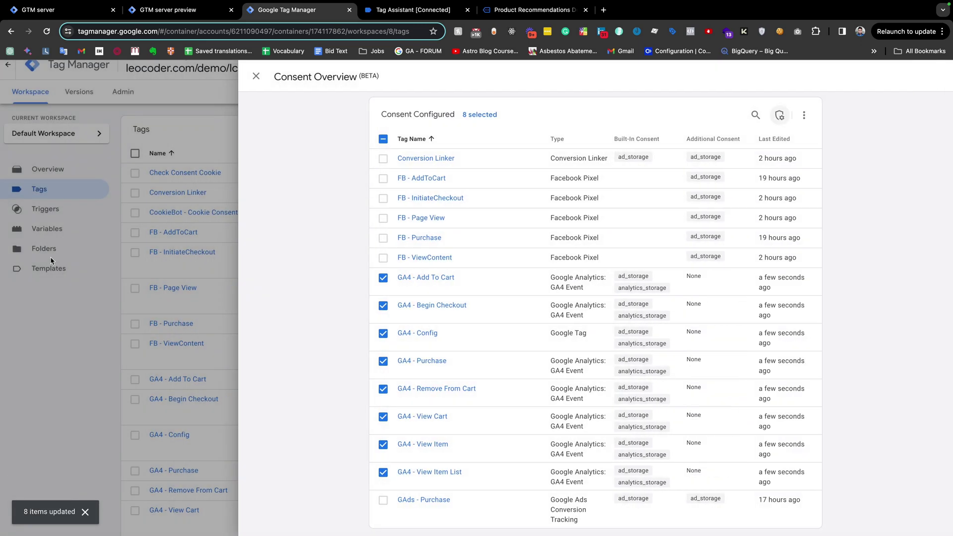
{"action": "left_click", "coordinate": [66, 293]}
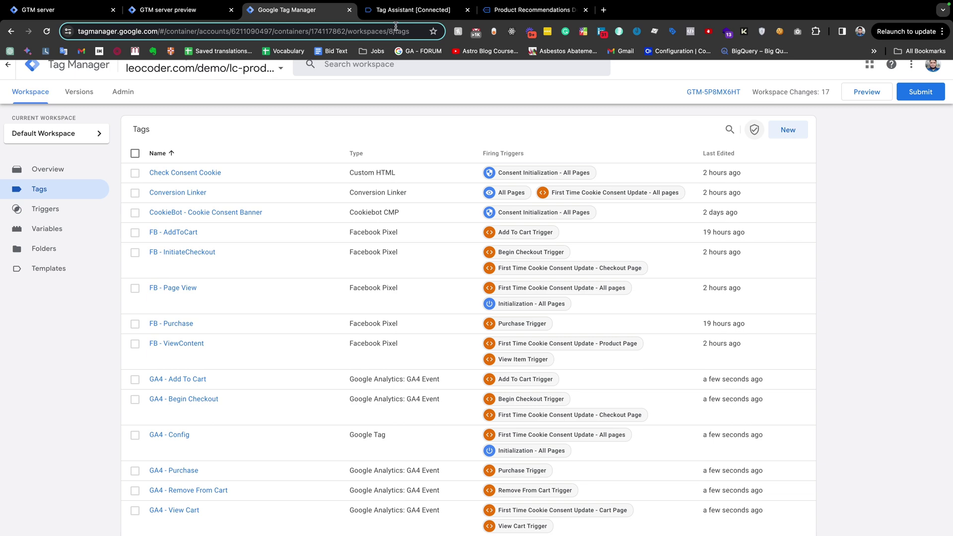
Step: Start a new preview of the web container connected to the demo shop and clear the recorded Tag Assistant events
{"action": "left_click", "coordinate": [864, 93]}
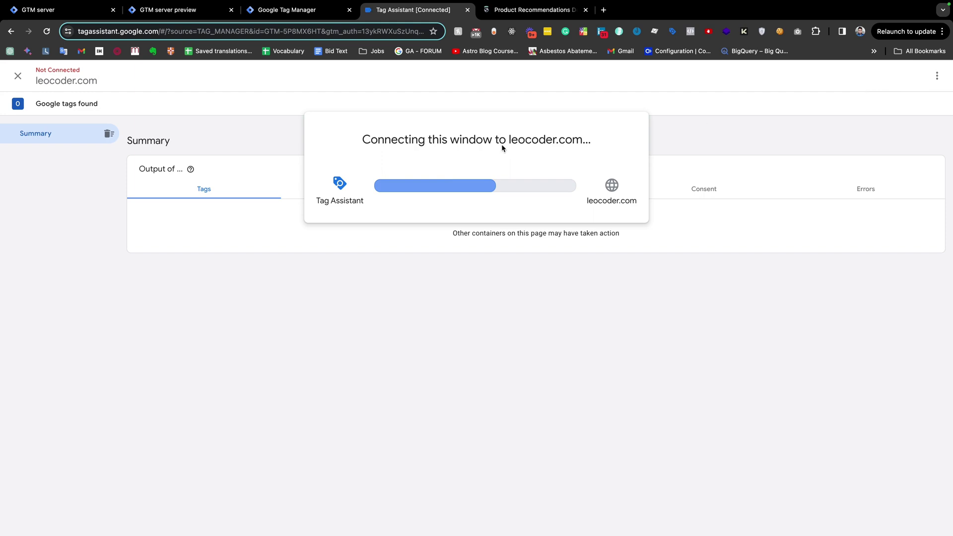
{"action": "left_click", "coordinate": [476, 249]}
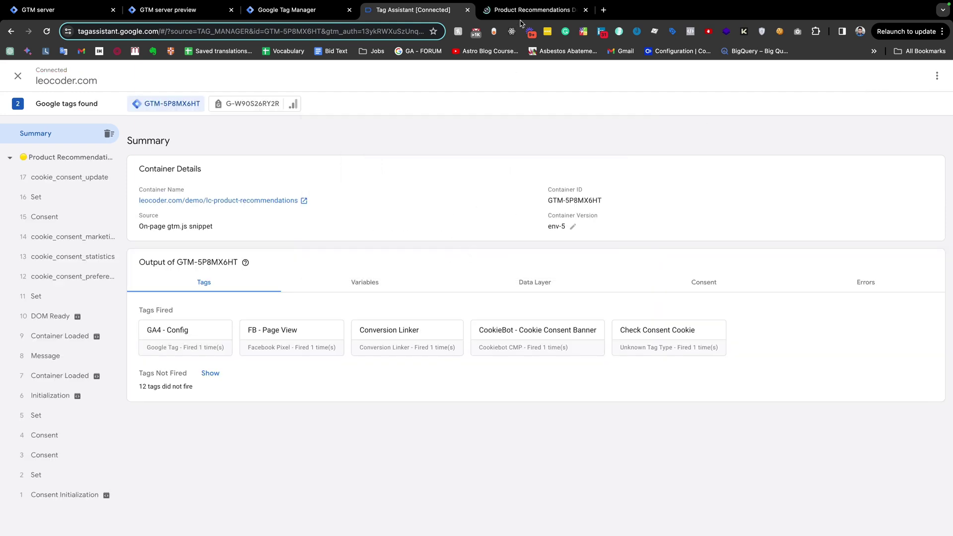
{"action": "left_click", "coordinate": [108, 135]}
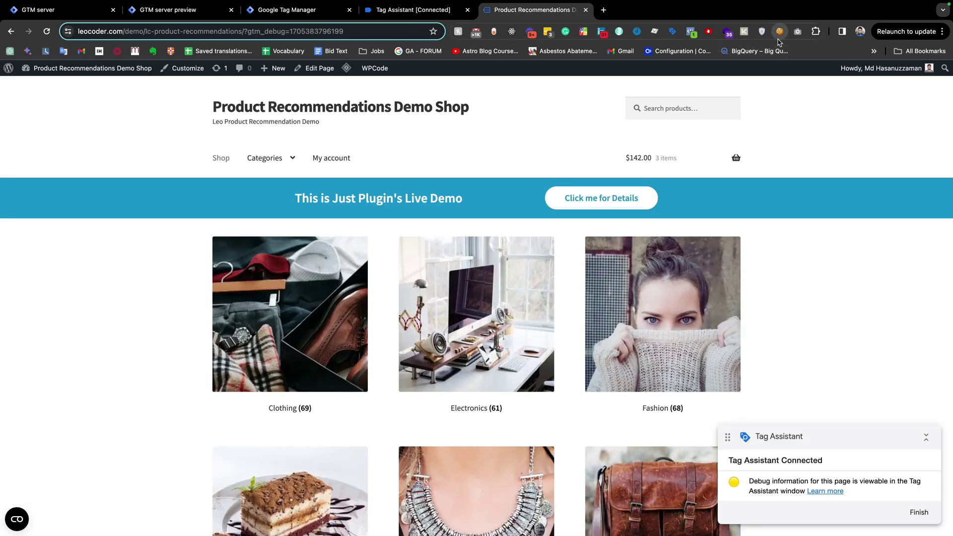
Step: Delete the CookieConsent cookie for the demo shop and reload the shop page
{"action": "left_click", "coordinate": [780, 31]}
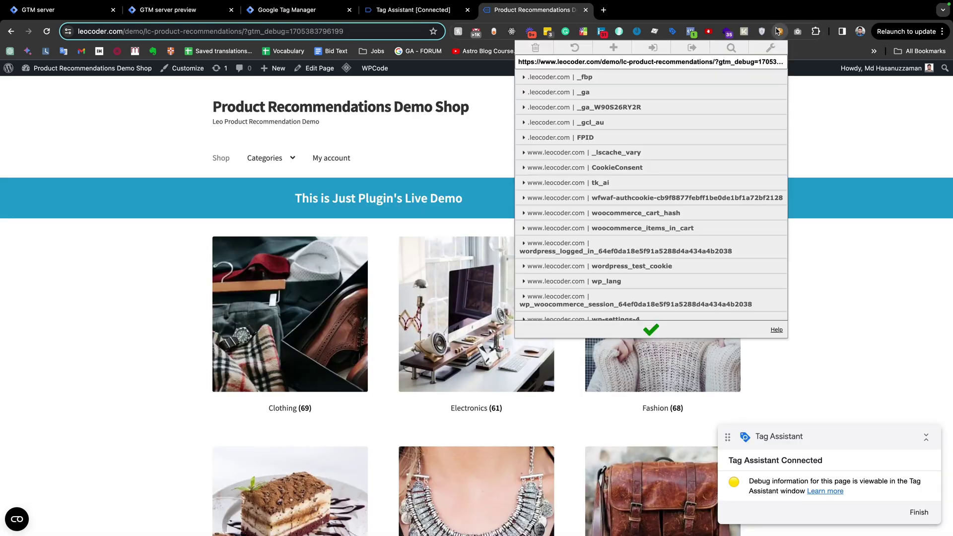
{"action": "left_click", "coordinate": [614, 169]}
{"action": "left_click", "coordinate": [435, 148]}
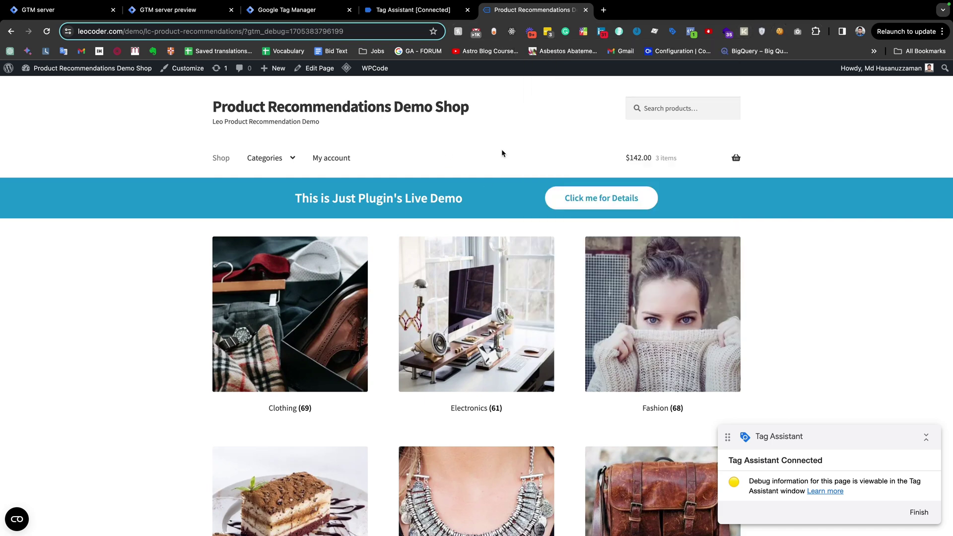
{"action": "left_click", "coordinate": [415, 13]}
{"action": "left_click", "coordinate": [522, 11]}
{"action": "key", "text": "super+r"}
Step: Examine which tags fire on the reloaded shop page in Tag Assistant while the cookie banner is still unanswered
{"action": "left_click", "coordinate": [401, 13]}
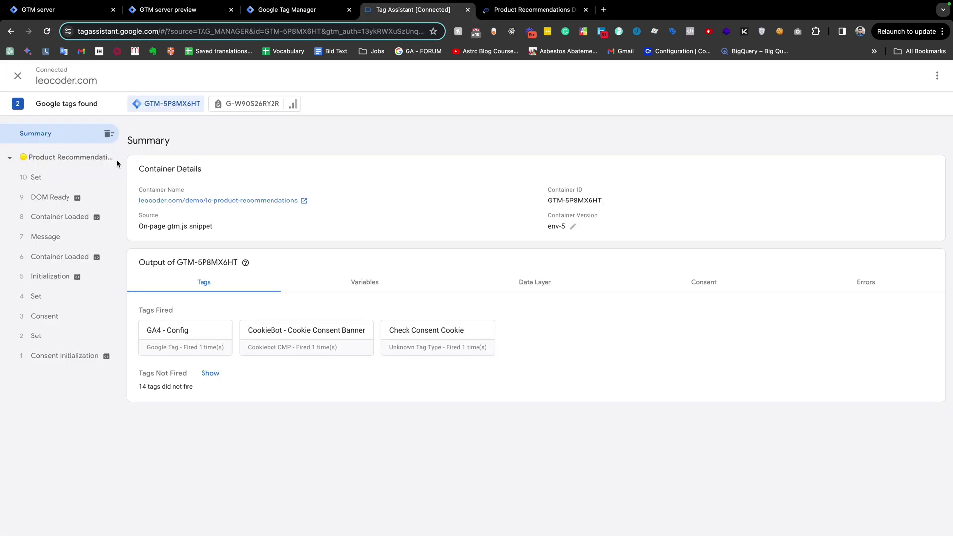
{"action": "left_click", "coordinate": [56, 164]}
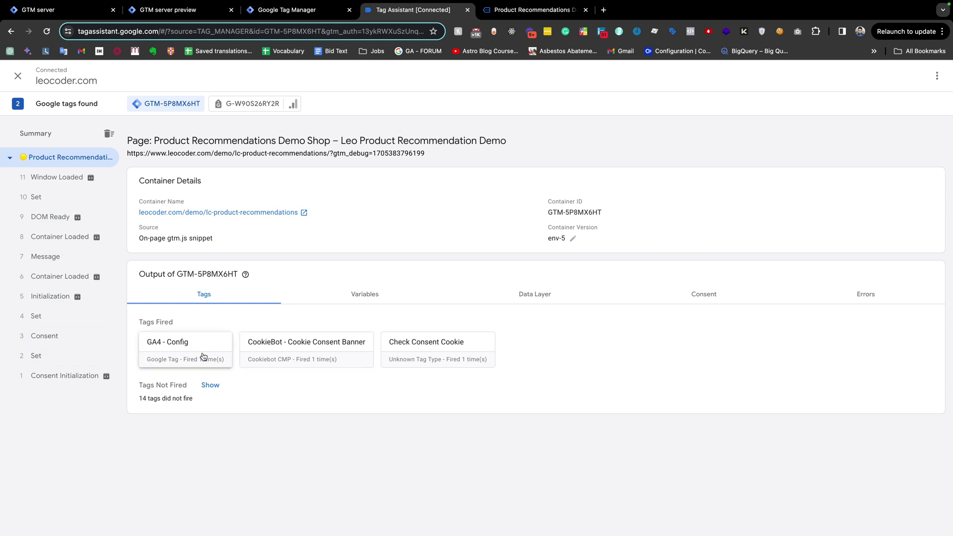
{"action": "left_click", "coordinate": [552, 12]}
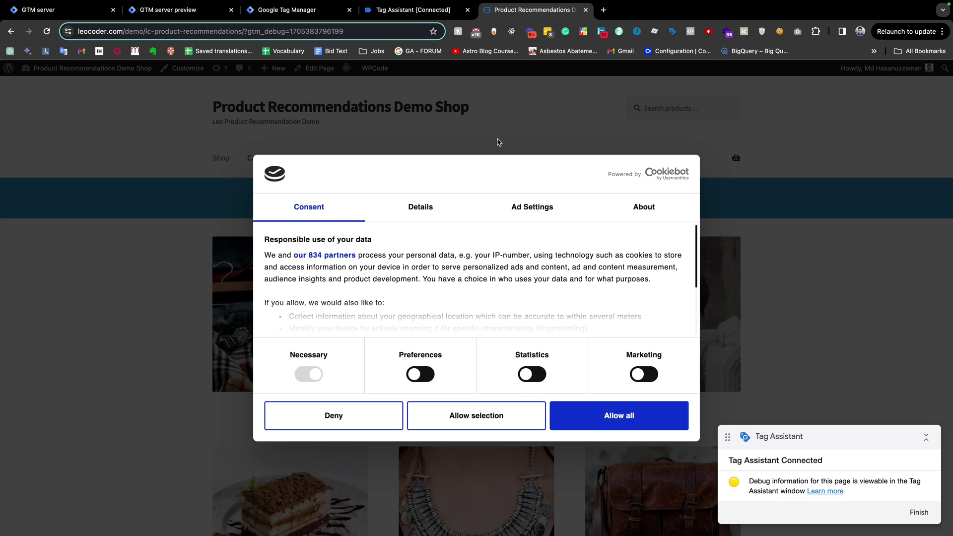
{"action": "left_click", "coordinate": [427, 11]}
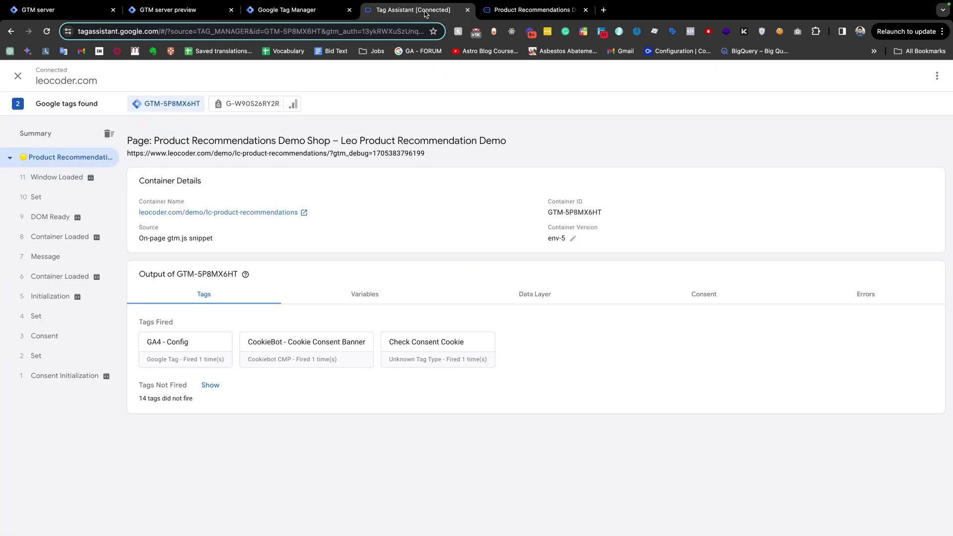
Step: Examine the x-ga-gcs parameter of the new page_view event sent before consent in the GTM server preview
{"action": "left_click", "coordinate": [167, 10]}
{"action": "left_click", "coordinate": [49, 153]}
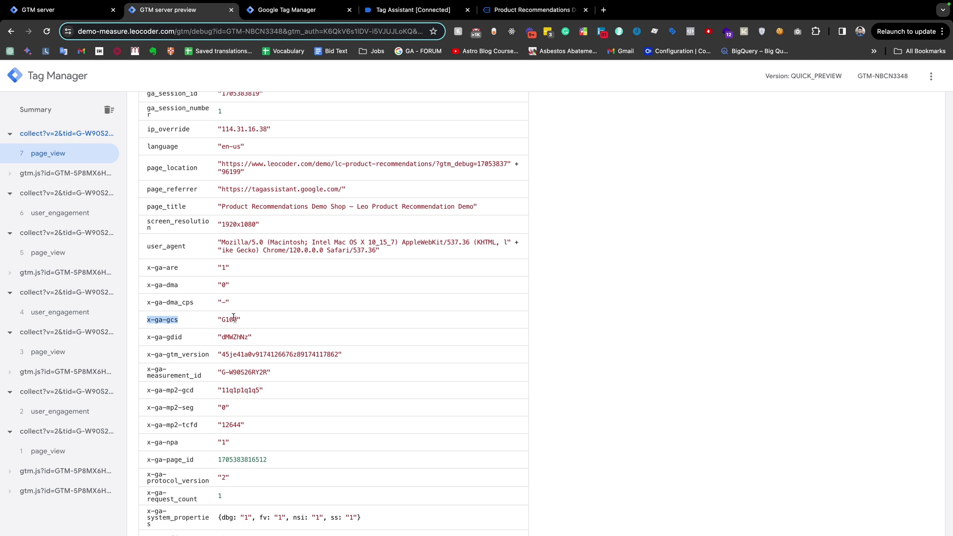
{"action": "left_click_drag", "start_coordinate": [246, 319], "coordinate": [219, 319]}
{"action": "left_click", "coordinate": [236, 320]}
{"action": "left_click_drag", "start_coordinate": [238, 319], "coordinate": [227, 320]}
Step: Allow only Statistics cookies in the shop's consent banner and check x-ga-gcs for the latest user_engagement event in the server preview
{"action": "left_click", "coordinate": [534, 10]}
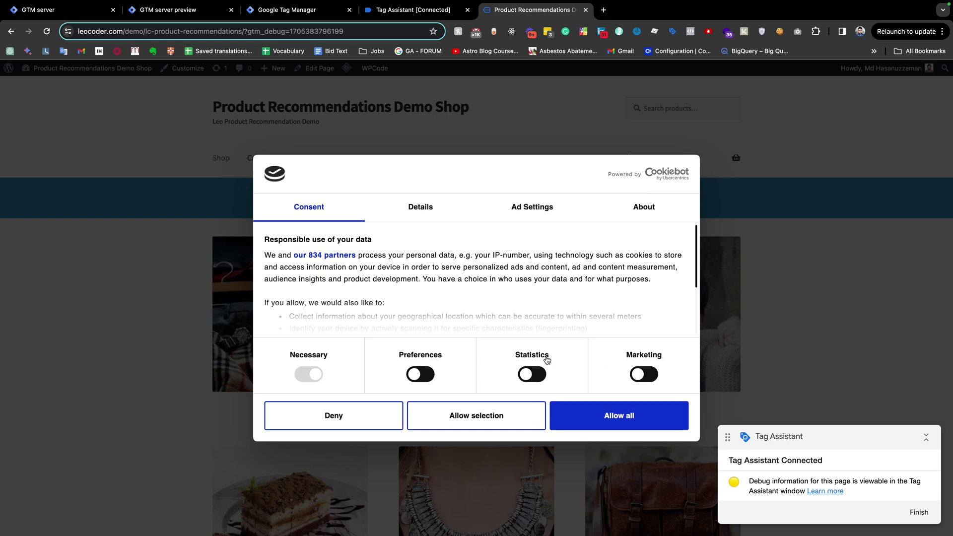
{"action": "left_click", "coordinate": [539, 381]}
{"action": "left_click", "coordinate": [474, 427]}
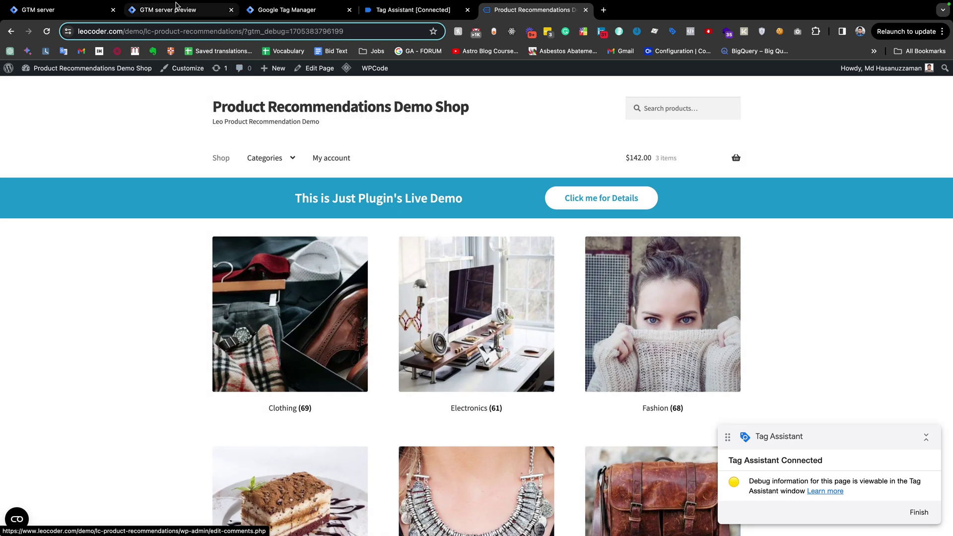
{"action": "left_click", "coordinate": [177, 10]}
{"action": "left_click", "coordinate": [74, 153]}
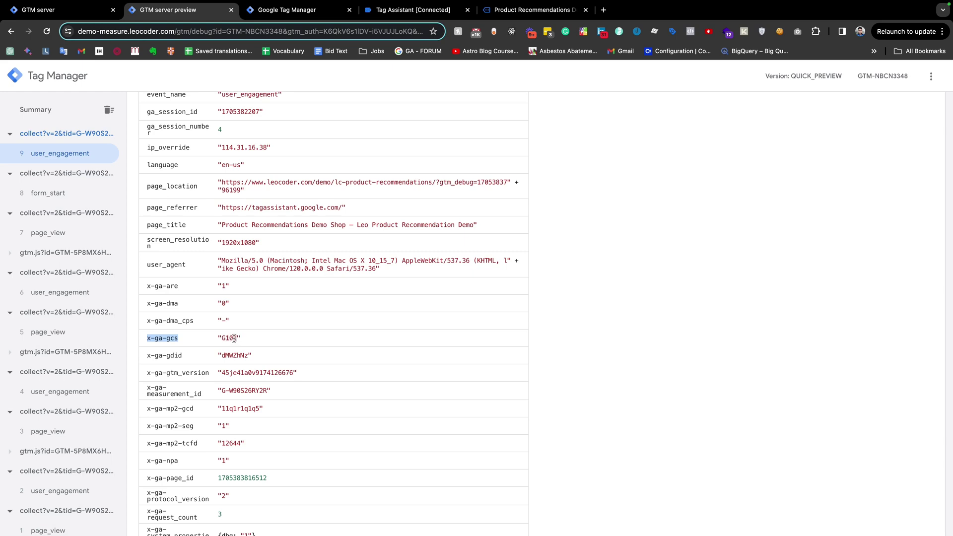
Step: Reopen the cookie settings on the demo shop page and change the consent to allow all cookies
{"action": "left_click", "coordinate": [539, 10]}
{"action": "left_click", "coordinate": [16, 525]}
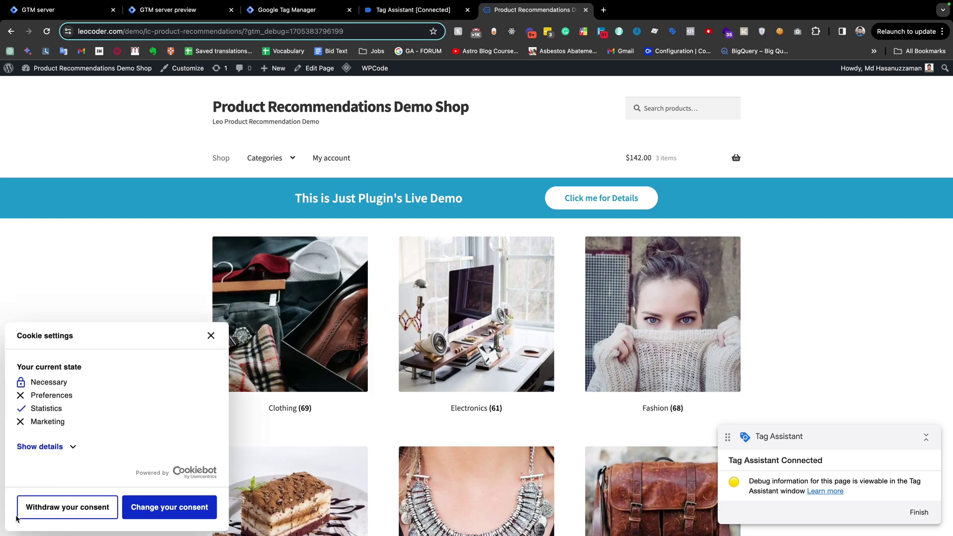
{"action": "left_click", "coordinate": [161, 516]}
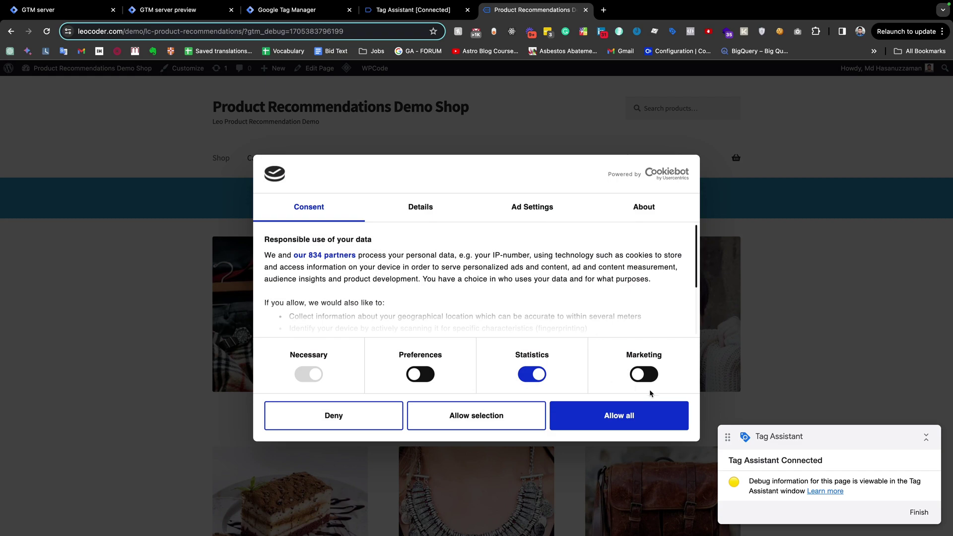
{"action": "left_click", "coordinate": [633, 423]}
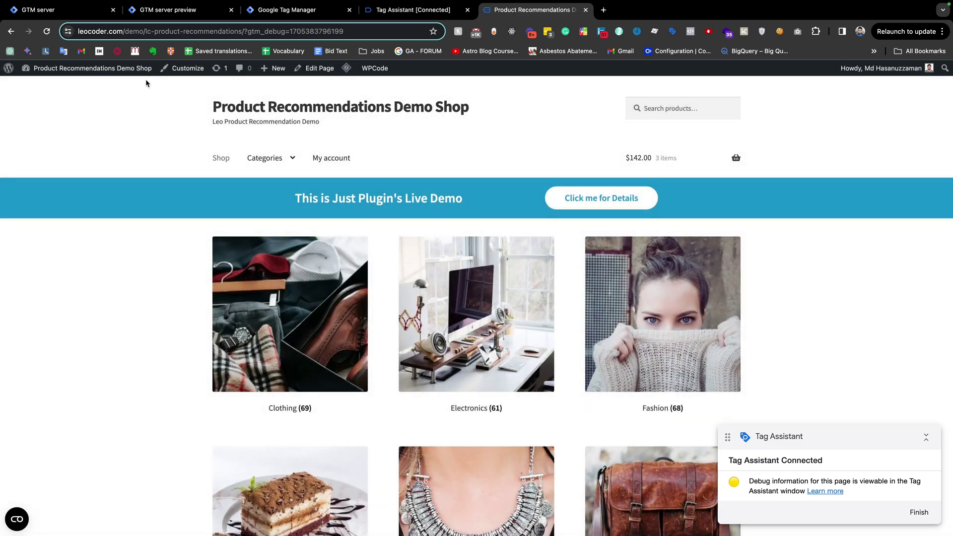
Step: Examine the x-ga-gcs parameter of the newest page_view event in the GTM server preview
{"action": "left_click", "coordinate": [89, 14]}
{"action": "left_click", "coordinate": [163, 10]}
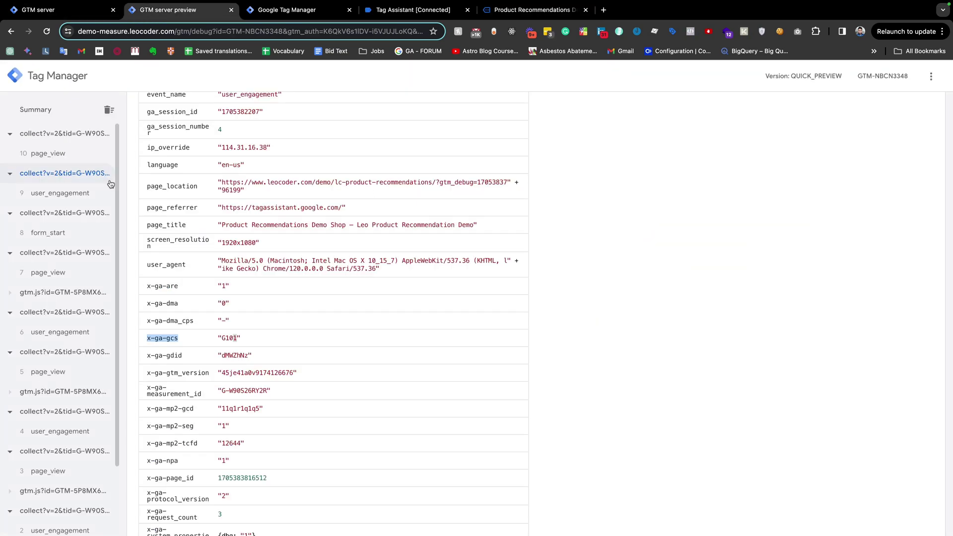
{"action": "left_click", "coordinate": [55, 154]}
{"action": "scroll", "coordinate": [241, 300], "scroll_direction": "down", "scroll_amount": 2}
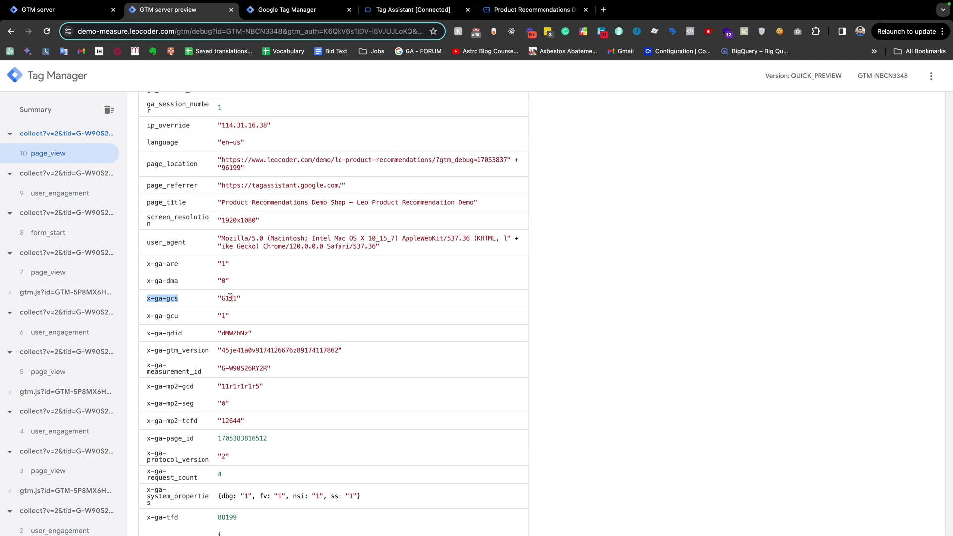
{"action": "scroll", "coordinate": [230, 298], "scroll_direction": "up", "scroll_amount": 3}
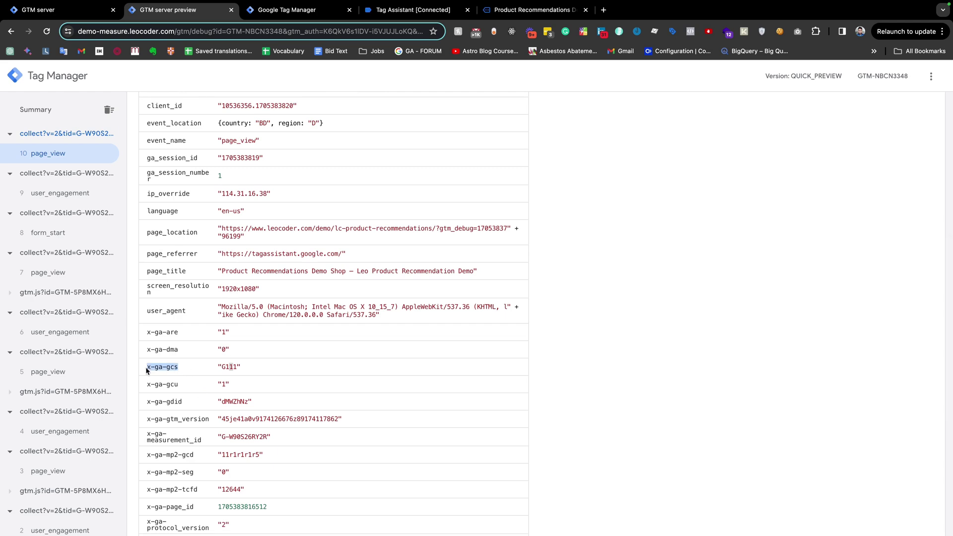
Step: Start a new user-defined variable named x-ga-gcs in the GTM server container
{"action": "left_click", "coordinate": [56, 11]}
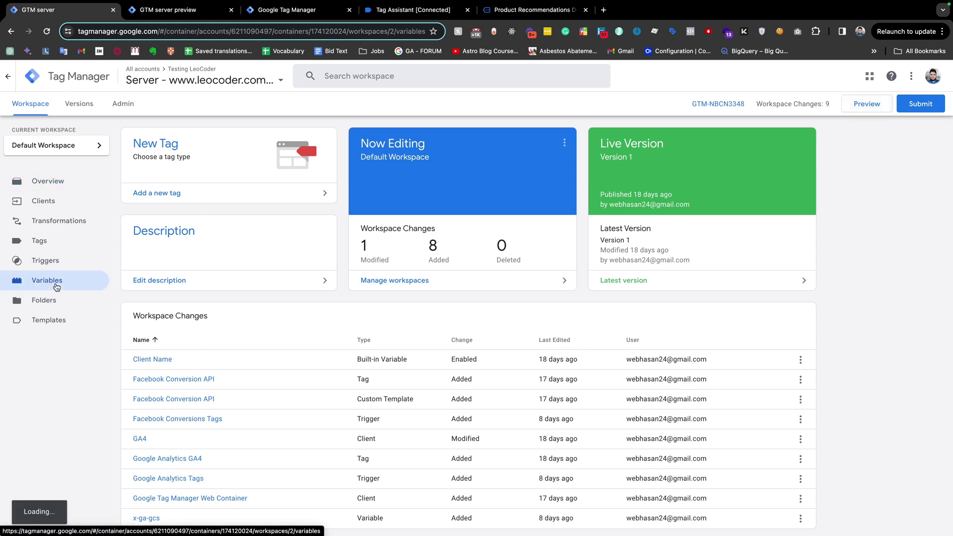
{"action": "left_click", "coordinate": [53, 286]}
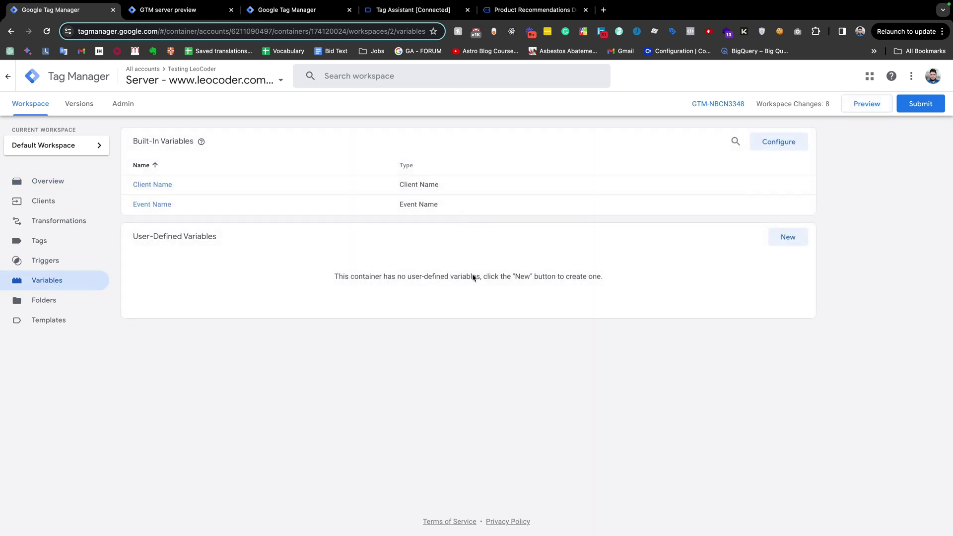
{"action": "left_click", "coordinate": [784, 239]}
{"action": "left_click", "coordinate": [323, 78]}
{"action": "type", "text": "x-ga-gcs"}
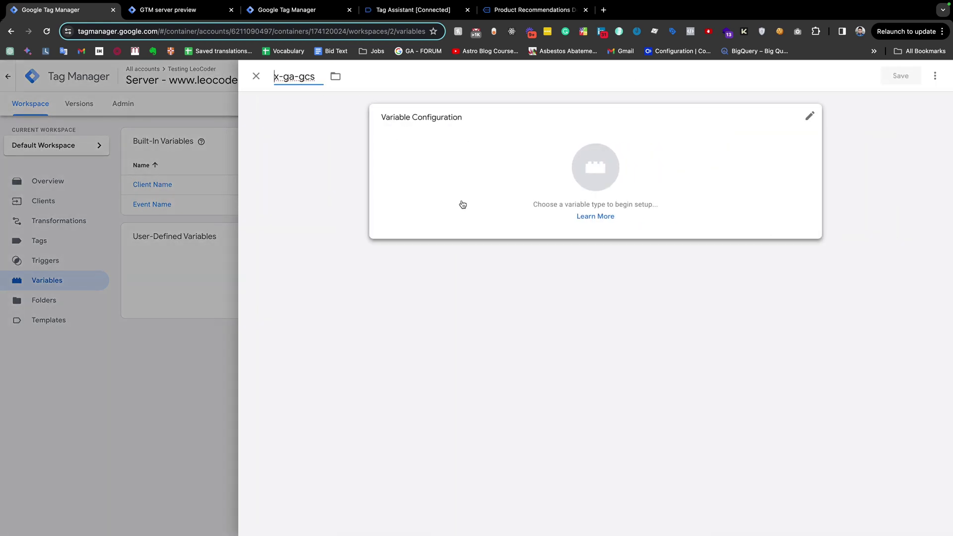
Step: Configure the variable as Event Data with the key path x-ga-gcs and save it
{"action": "left_click", "coordinate": [575, 173]}
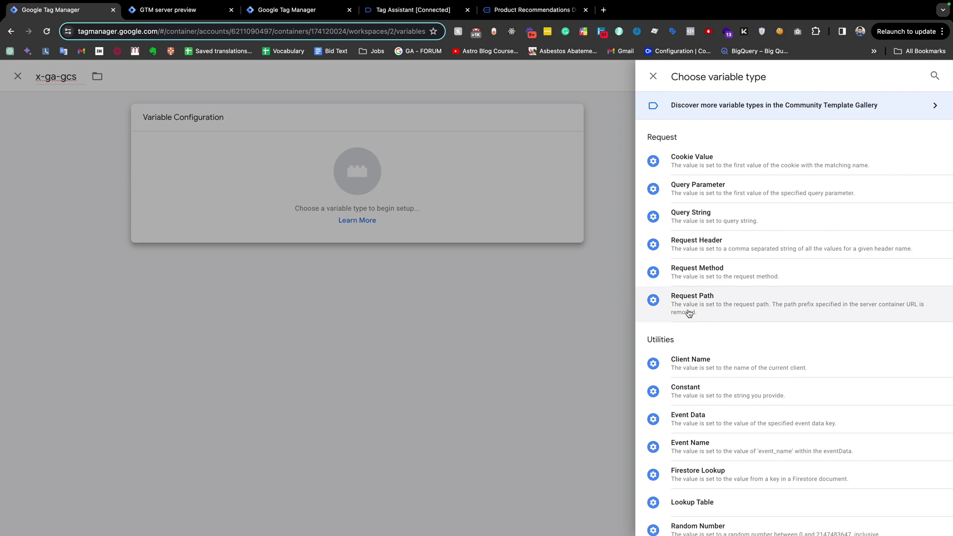
{"action": "scroll", "coordinate": [689, 311], "scroll_direction": "down", "scroll_amount": 2}
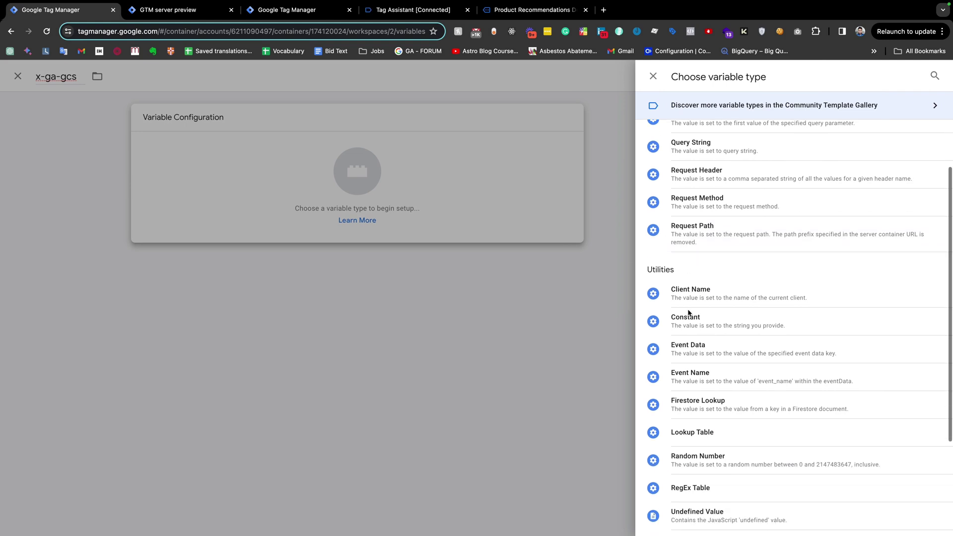
{"action": "left_click", "coordinate": [693, 353]}
{"action": "left_click", "coordinate": [444, 213]}
{"action": "type", "text": "x-ga-gcs"}
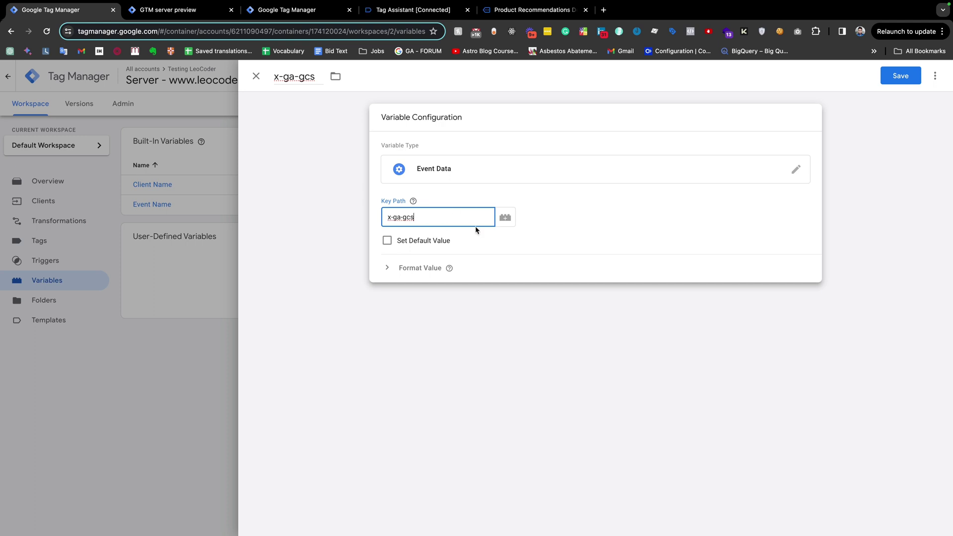
{"action": "left_click", "coordinate": [897, 77]}
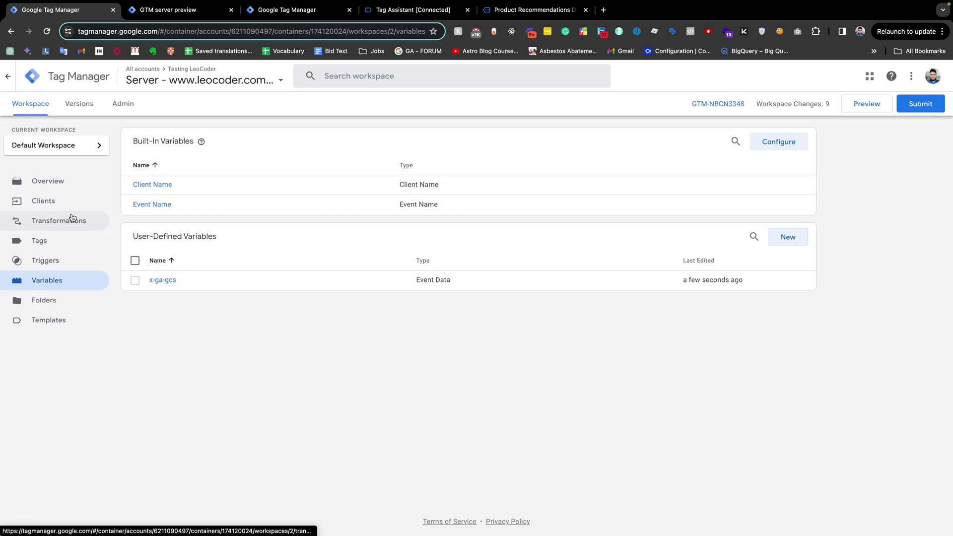
Step: Add a second condition to the Google Analytics Tags trigger using x-ga-gcs with the matches RegEx operator
{"action": "left_click", "coordinate": [48, 262]}
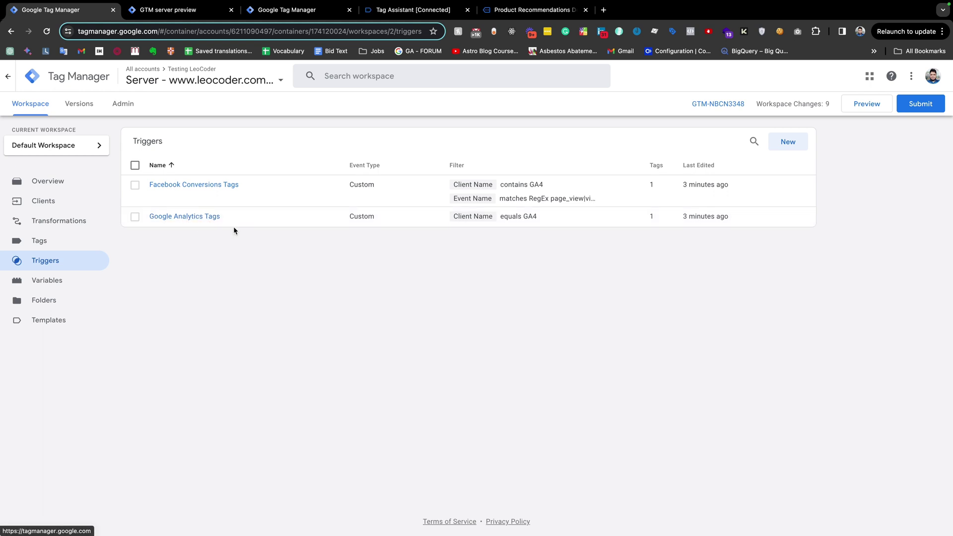
{"action": "left_click", "coordinate": [185, 219]}
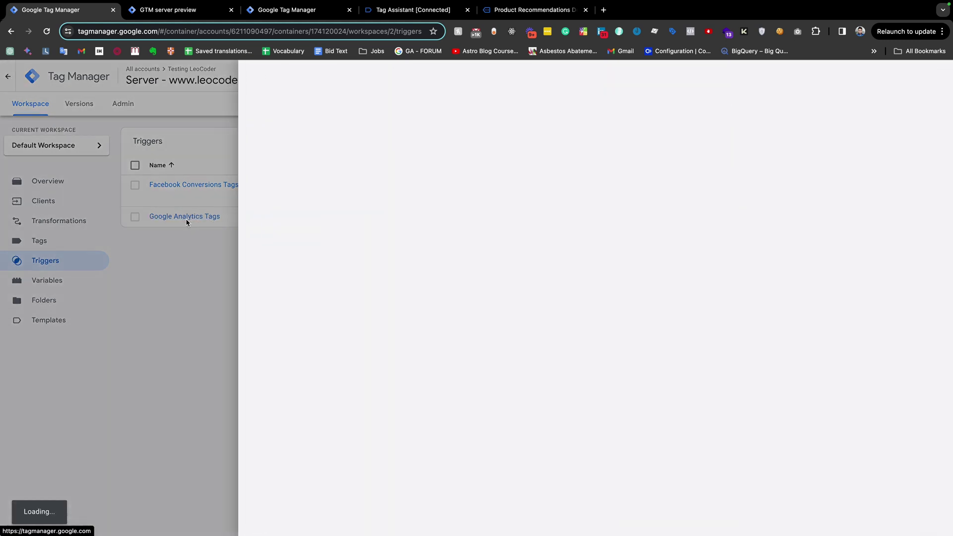
{"action": "left_click", "coordinate": [494, 228]}
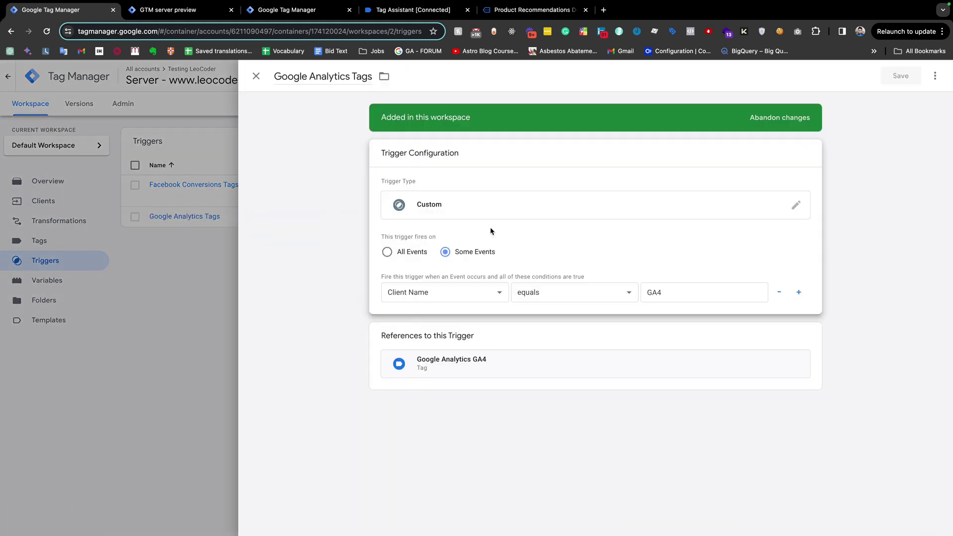
{"action": "left_click", "coordinate": [799, 293]}
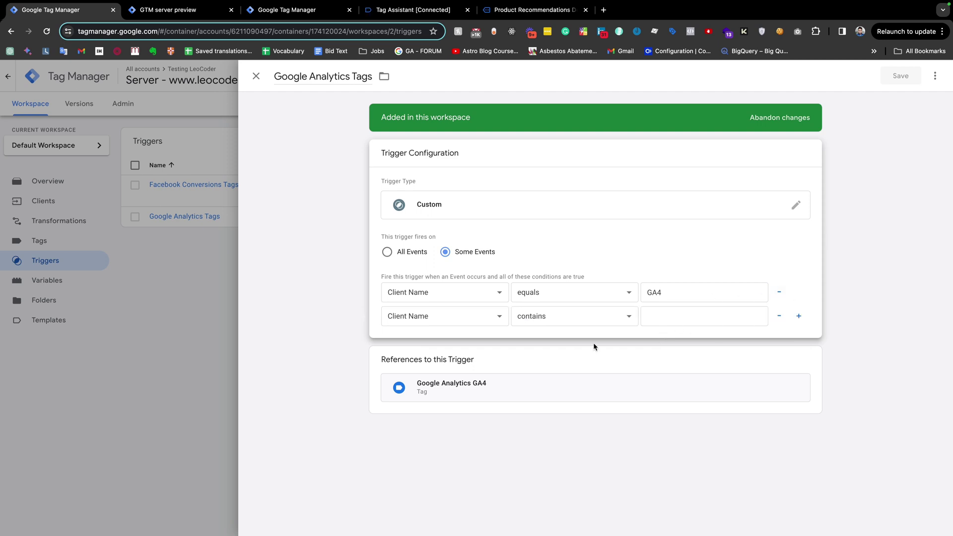
{"action": "left_click", "coordinate": [419, 322]}
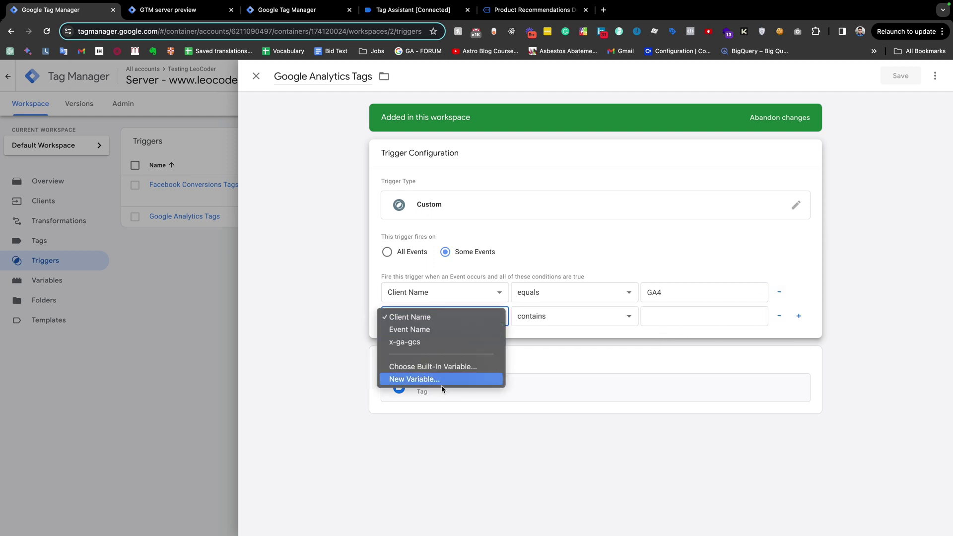
{"action": "left_click", "coordinate": [406, 347]}
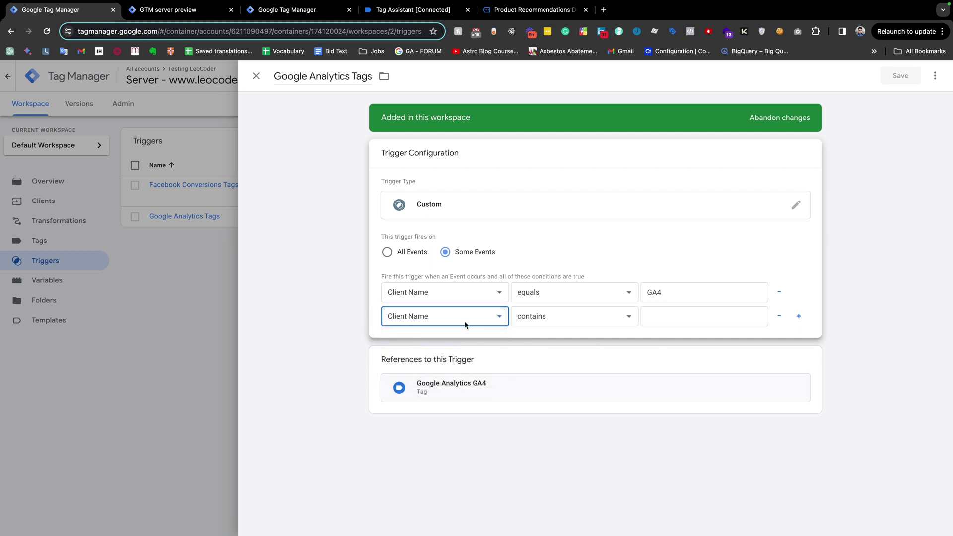
{"action": "left_click", "coordinate": [596, 316]}
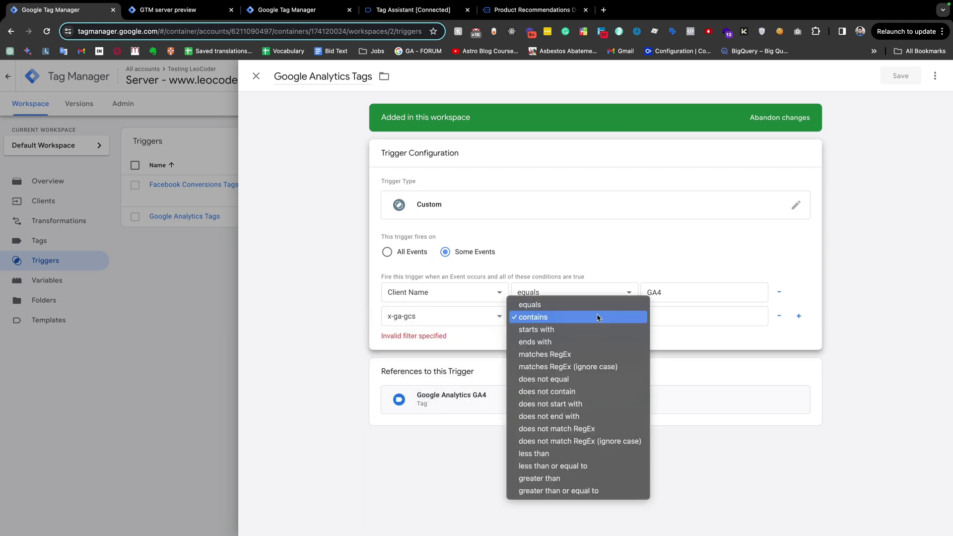
{"action": "left_click", "coordinate": [559, 355]}
{"action": "left_click", "coordinate": [661, 316]}
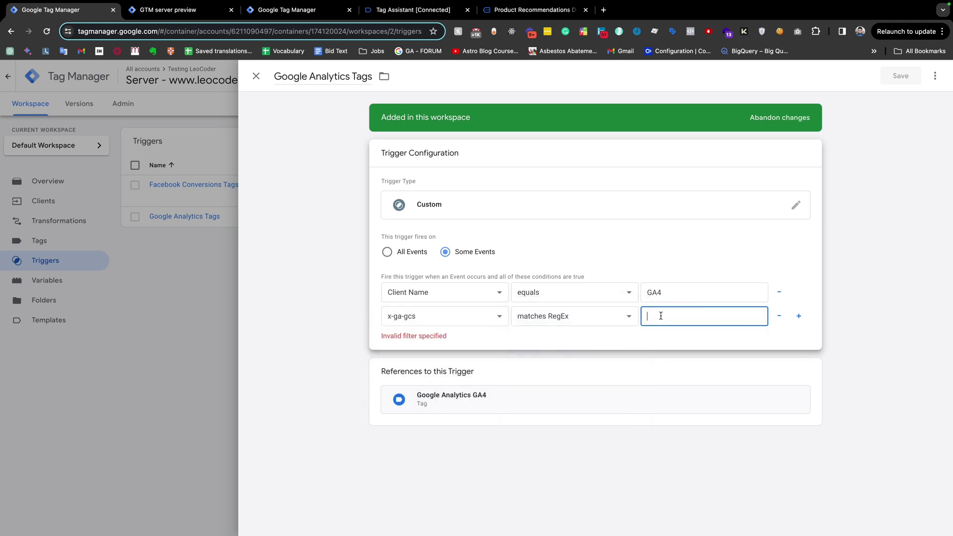
Step: Set the x-ga-gcs condition's pattern to G1.1 and save the Google Analytics Tags trigger
{"action": "left_click", "coordinate": [168, 10]}
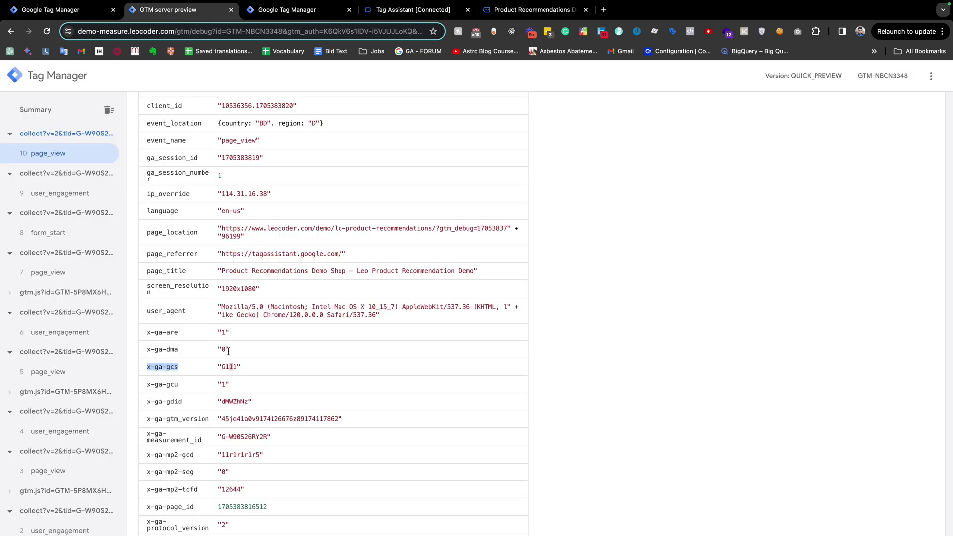
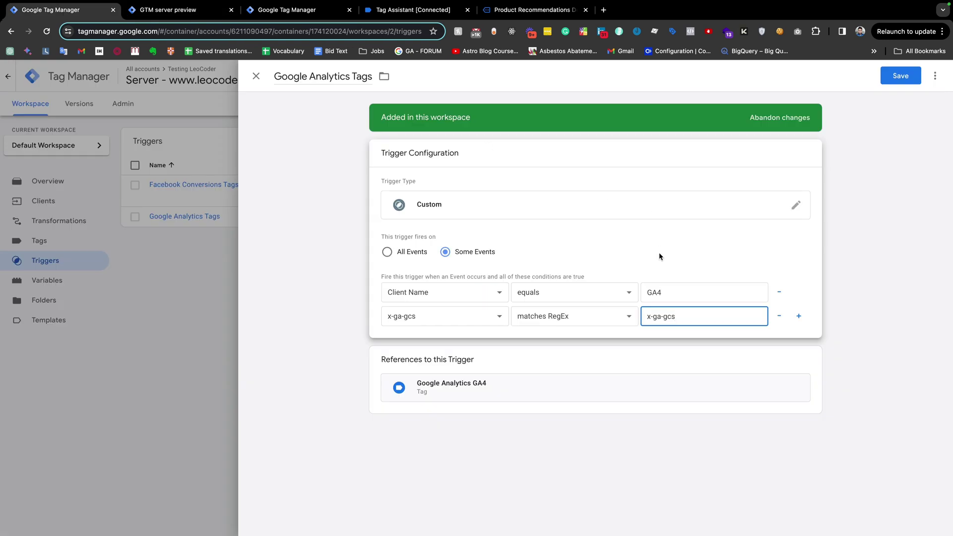
{"action": "triple_click", "coordinate": [672, 316]}
{"action": "type", "text": "G1"}
{"action": "left_click_drag", "start_coordinate": [659, 316], "coordinate": [656, 316]}
{"action": "type", "text": "0"}
{"action": "left_click_drag", "start_coordinate": [681, 313], "coordinate": [660, 314]}
{"action": "left_click", "coordinate": [660, 313]}
{"action": "key", "text": "BackSpace"}
{"action": "type", "text": "0"}
{"action": "key", "text": "BackSpace"}
{"action": "type", "text": "1"}
{"action": "left_click", "coordinate": [666, 345]}
{"action": "left_click", "coordinate": [622, 263]}
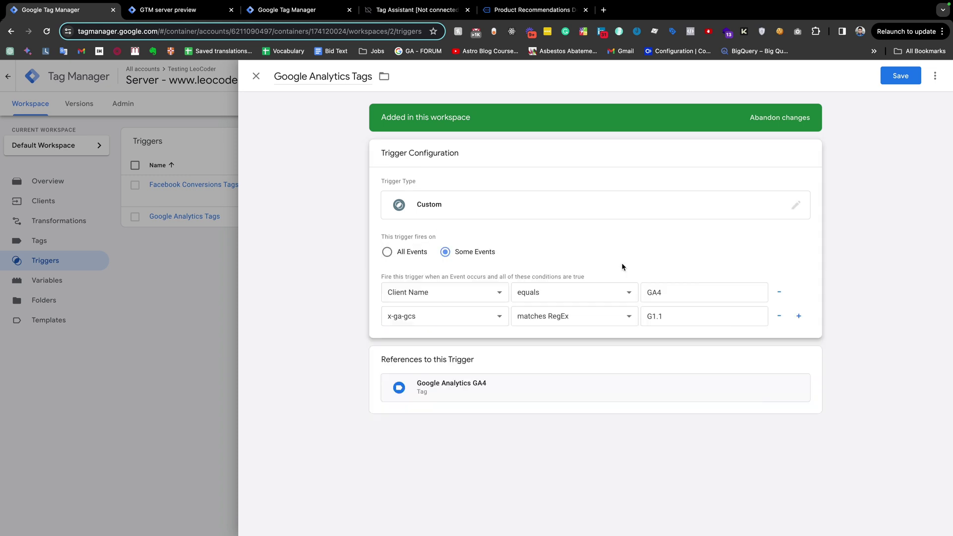
{"action": "left_click", "coordinate": [898, 80]}
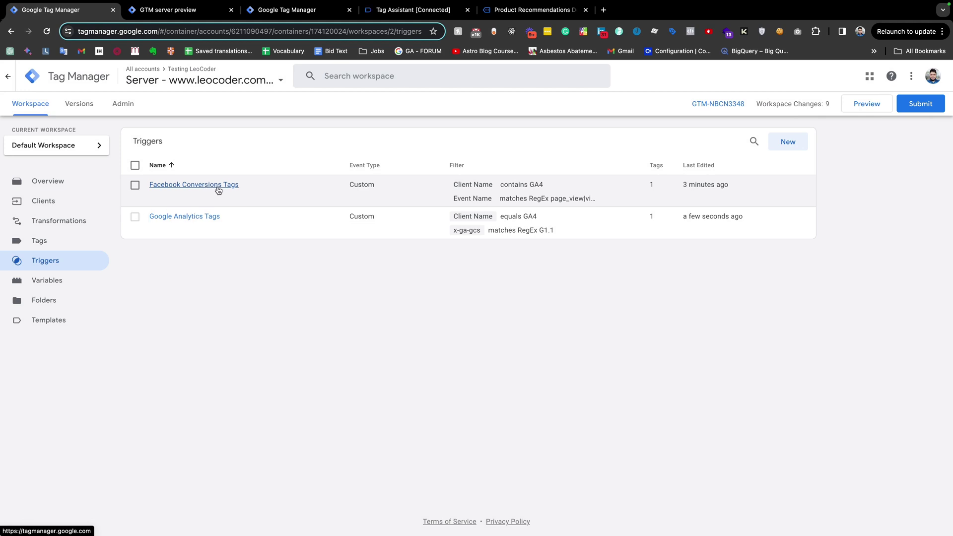
Step: Add a third condition to the Facebook Conversions Tags trigger using x-ga-gcs with the matches RegEx operator
{"action": "left_click", "coordinate": [218, 188]}
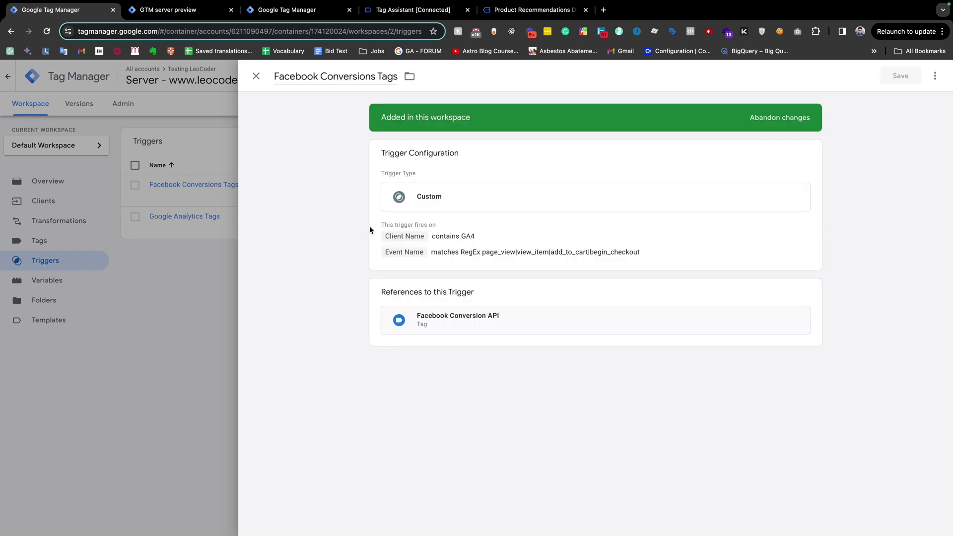
{"action": "left_click", "coordinate": [535, 248]}
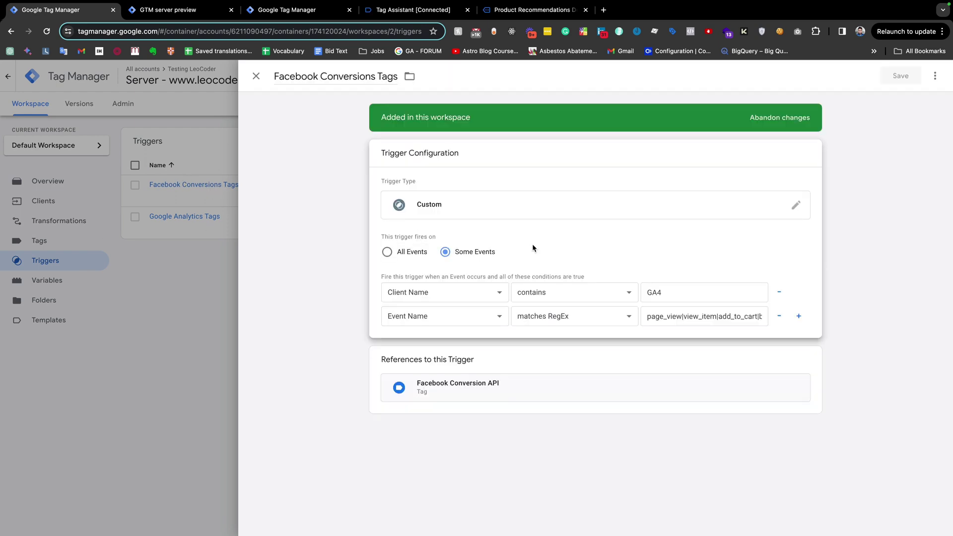
{"action": "left_click", "coordinate": [799, 316]}
{"action": "left_click", "coordinate": [470, 345]}
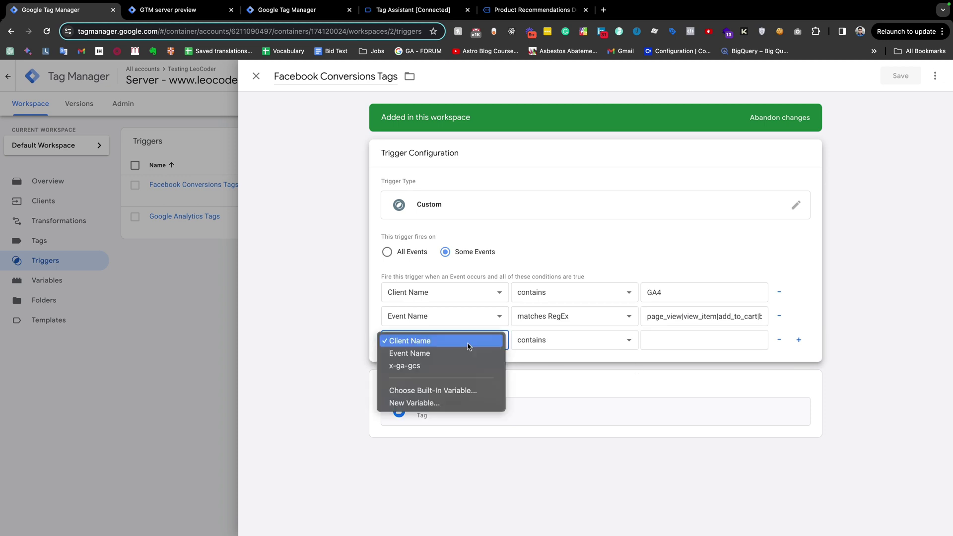
{"action": "left_click", "coordinate": [417, 368]}
{"action": "left_click", "coordinate": [579, 340]}
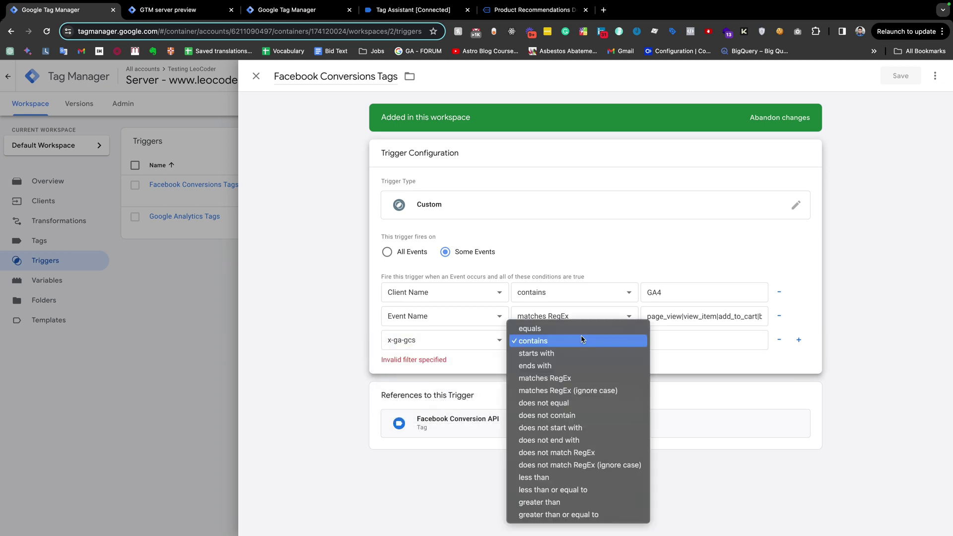
{"action": "left_click", "coordinate": [541, 382]}
Step: Set the x-ga-gcs condition's pattern to G11. and save the Facebook Conversions Tags trigger
{"action": "left_click", "coordinate": [659, 340]}
{"action": "type", "text": "G111"}
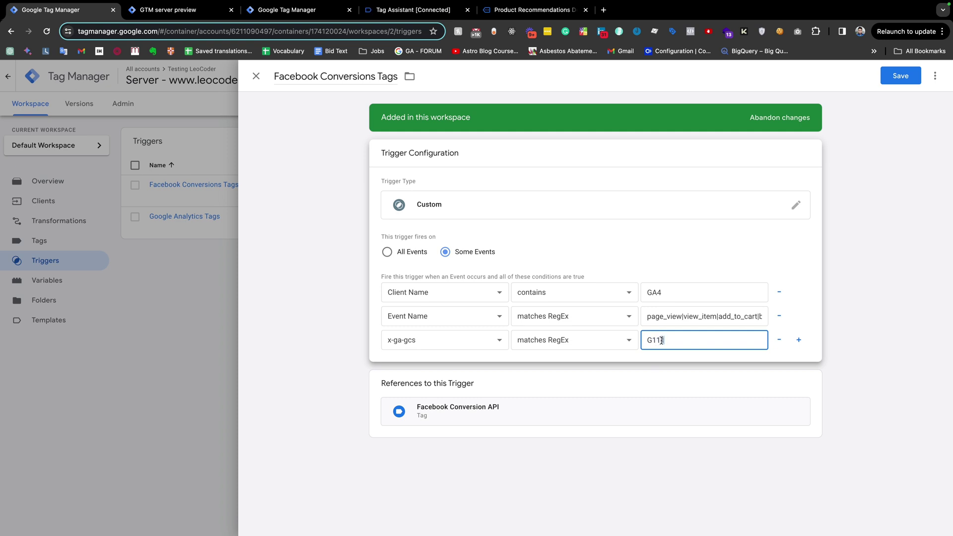
{"action": "type", "text": "."}
{"action": "left_click", "coordinate": [745, 255]}
{"action": "left_click", "coordinate": [894, 75]}
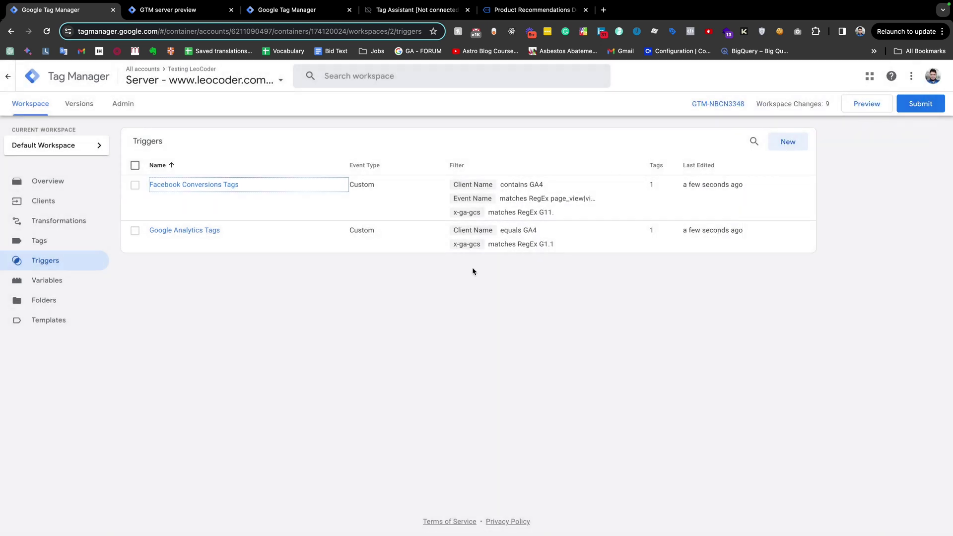
Step: Start a fresh preview of the server container and return to the demo shop page
{"action": "left_click", "coordinate": [869, 107]}
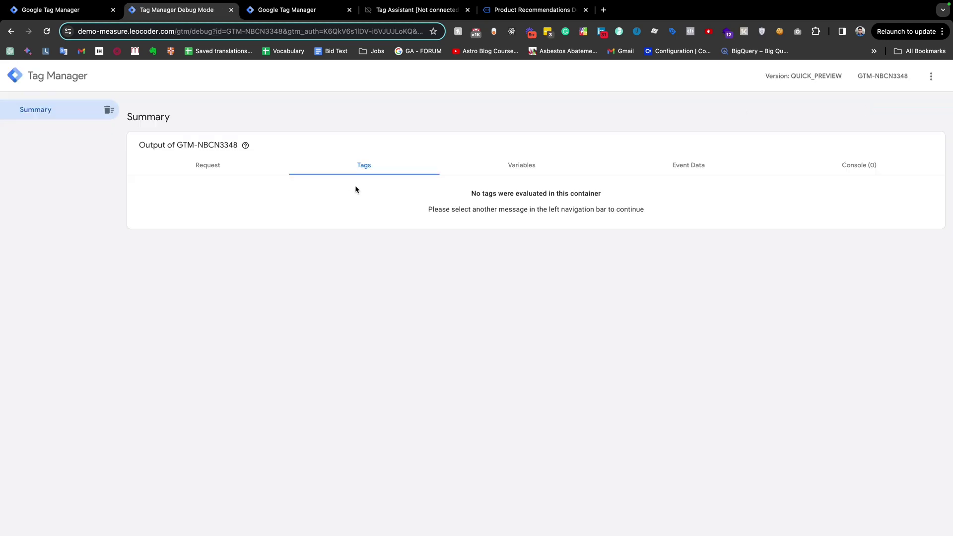
{"action": "left_click", "coordinate": [221, 171]}
{"action": "left_click", "coordinate": [364, 165]}
{"action": "left_click", "coordinate": [527, 11]}
{"action": "left_click", "coordinate": [303, 10]}
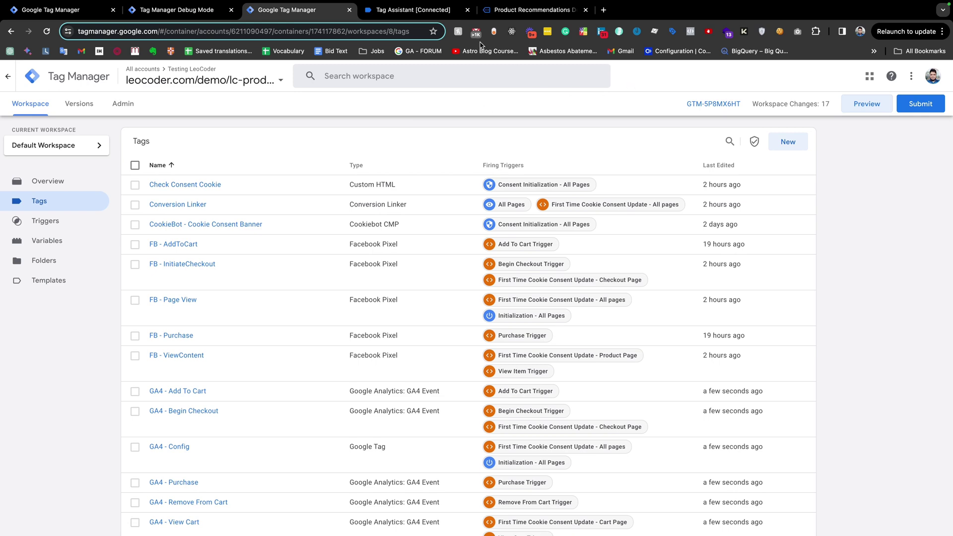
{"action": "left_click", "coordinate": [420, 15]}
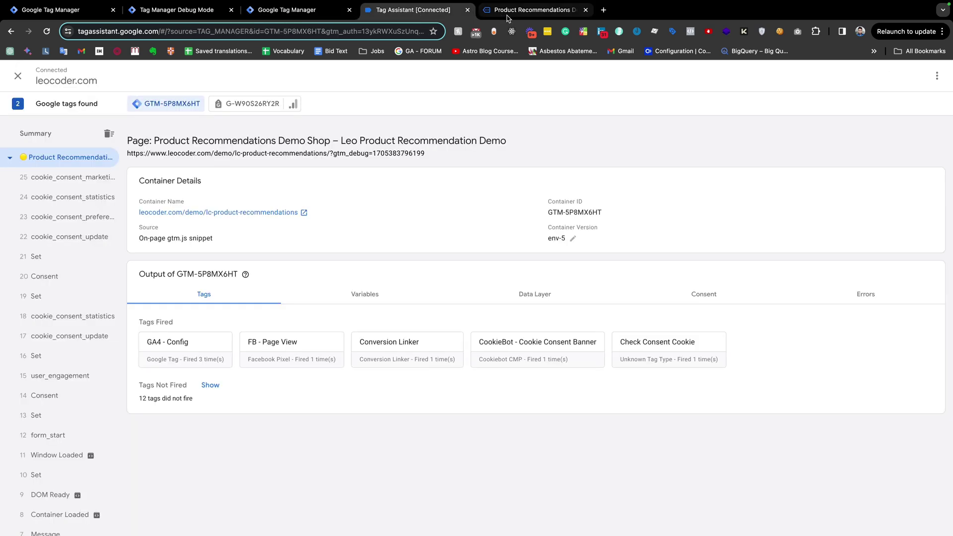
{"action": "left_click", "coordinate": [512, 12]}
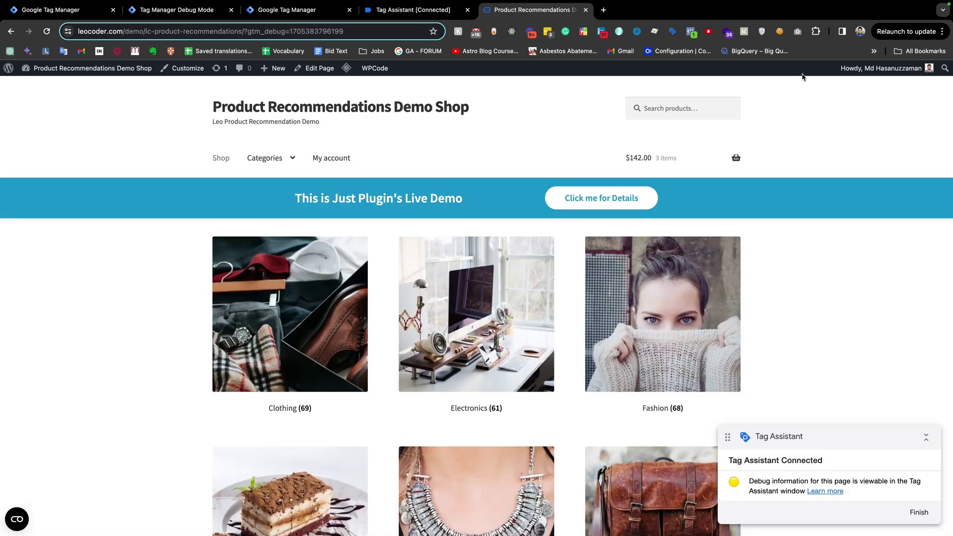
Step: Delete the CookieConsent cookie stored for the demo shop page
{"action": "left_click", "coordinate": [779, 32]}
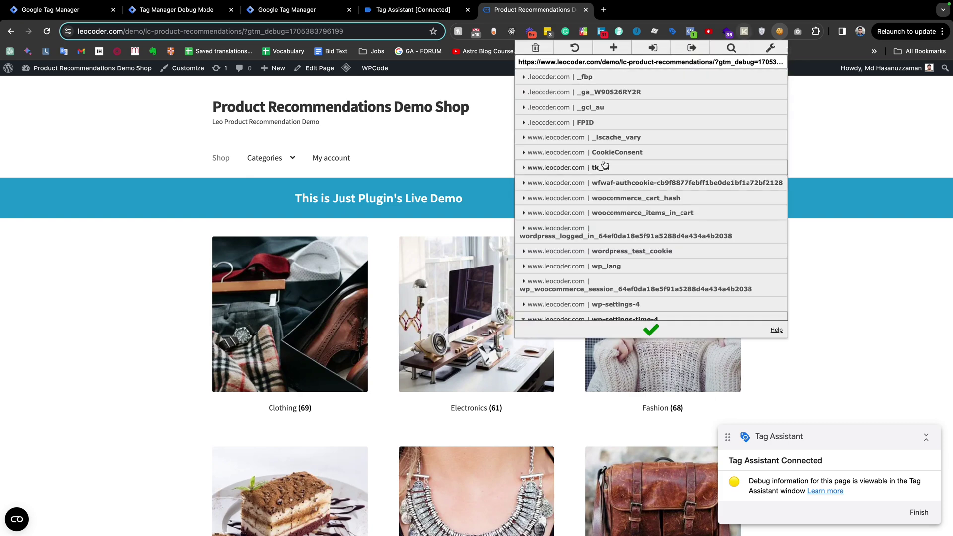
{"action": "left_click", "coordinate": [616, 153]}
{"action": "left_click", "coordinate": [522, 168]}
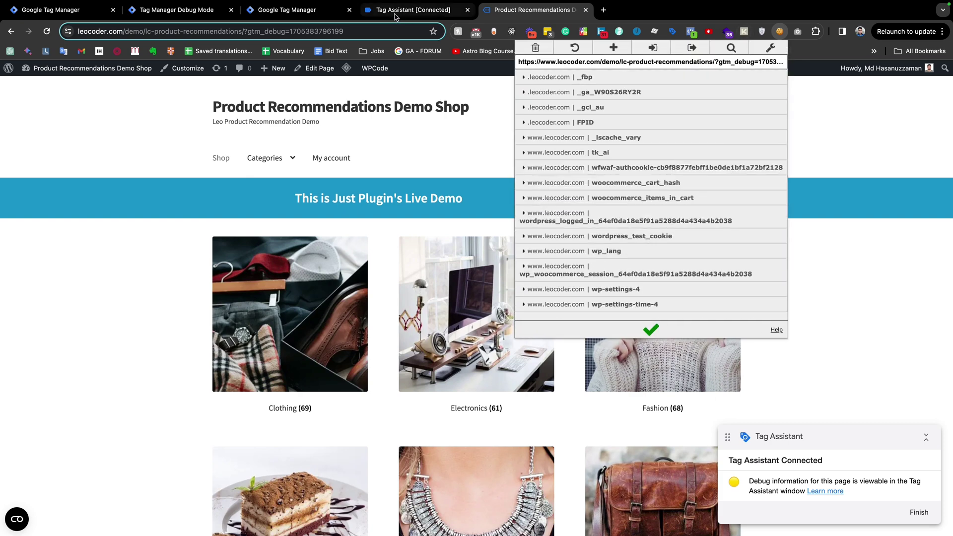
Step: Clear the recorded events in Tag Assistant and reload the demo shop page
{"action": "left_click", "coordinate": [414, 11]}
{"action": "left_click", "coordinate": [109, 133]}
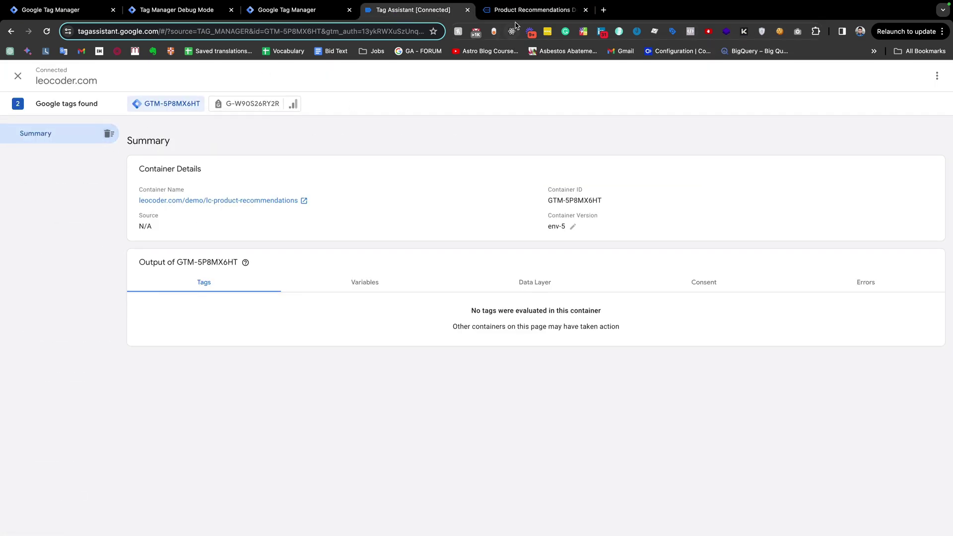
{"action": "left_click", "coordinate": [531, 10]}
{"action": "key", "text": "super+r"}
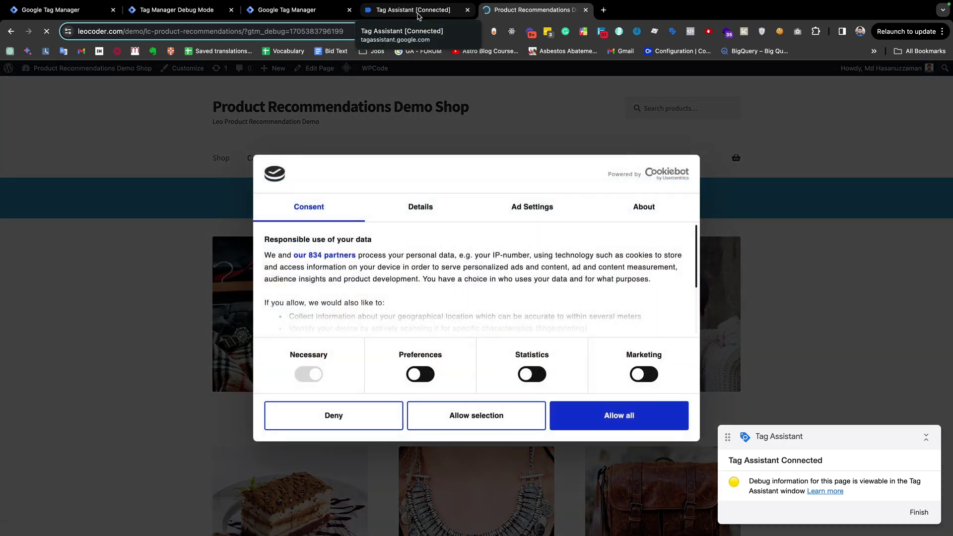
Step: Examine the tags fired on the reloaded page and the Google Analytics GA4 tag for the server container's page_view event
{"action": "left_click", "coordinate": [418, 15]}
{"action": "left_click", "coordinate": [47, 164]}
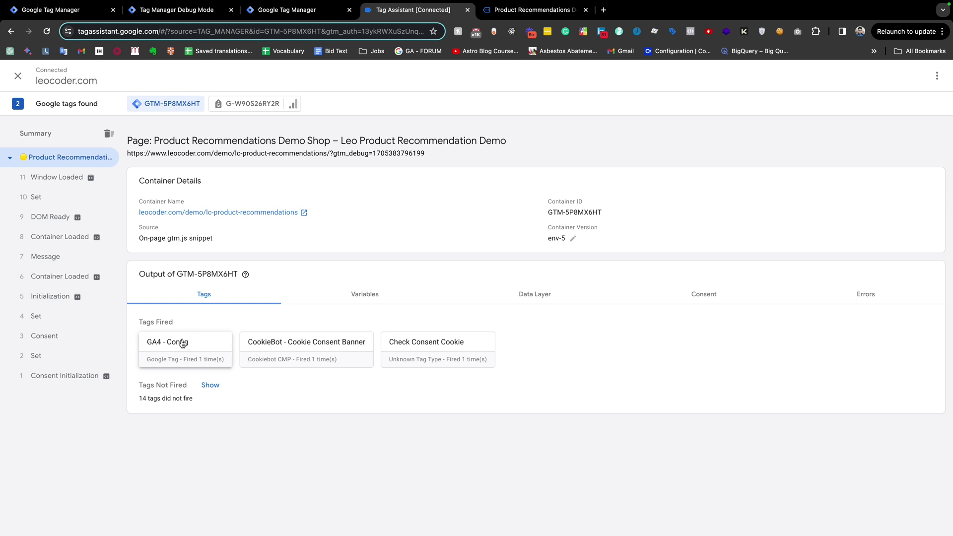
{"action": "left_click", "coordinate": [186, 10]}
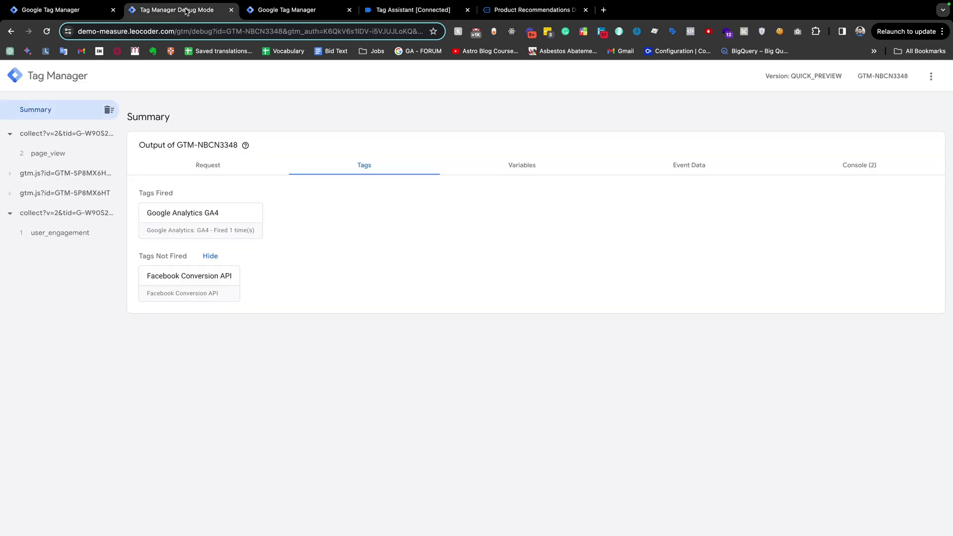
{"action": "left_click", "coordinate": [41, 158]}
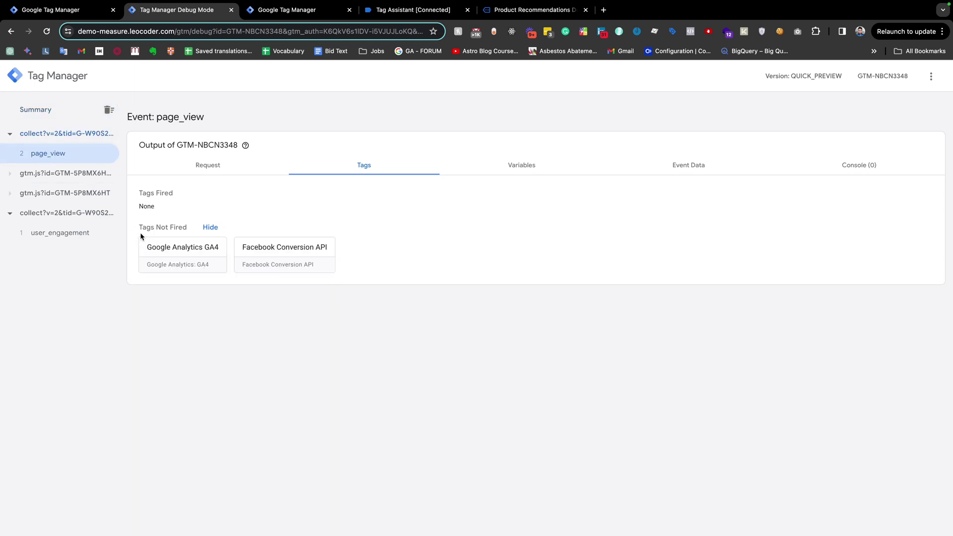
{"action": "left_click", "coordinate": [177, 251]}
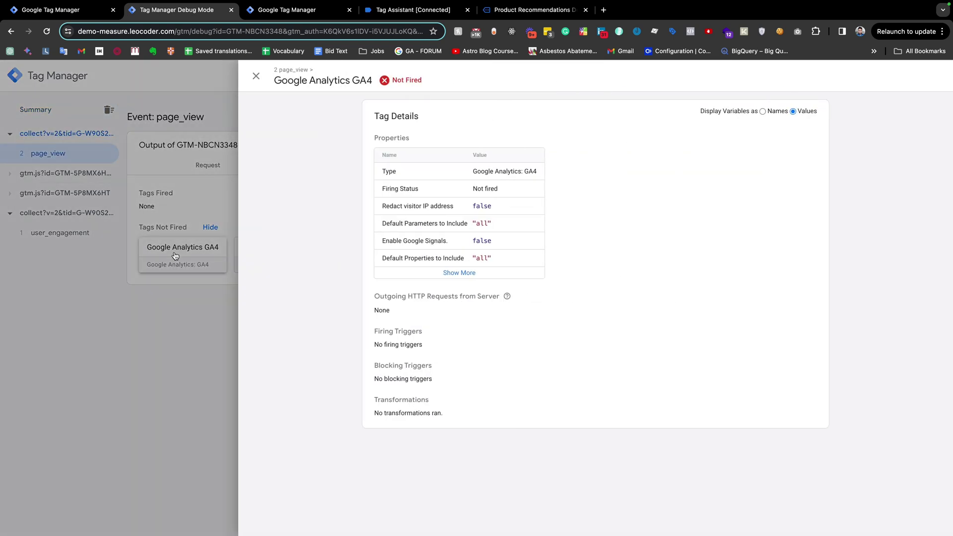
{"action": "left_click", "coordinate": [186, 327]}
Step: Allow all cookies in the demo shop's Cookiebot consent banner
{"action": "left_click", "coordinate": [413, 10]}
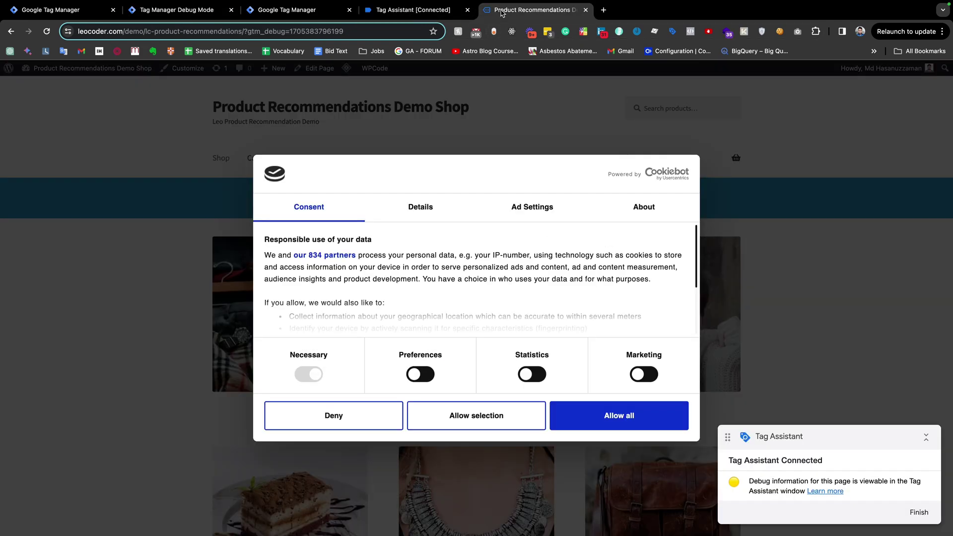
{"action": "left_click", "coordinate": [504, 10]}
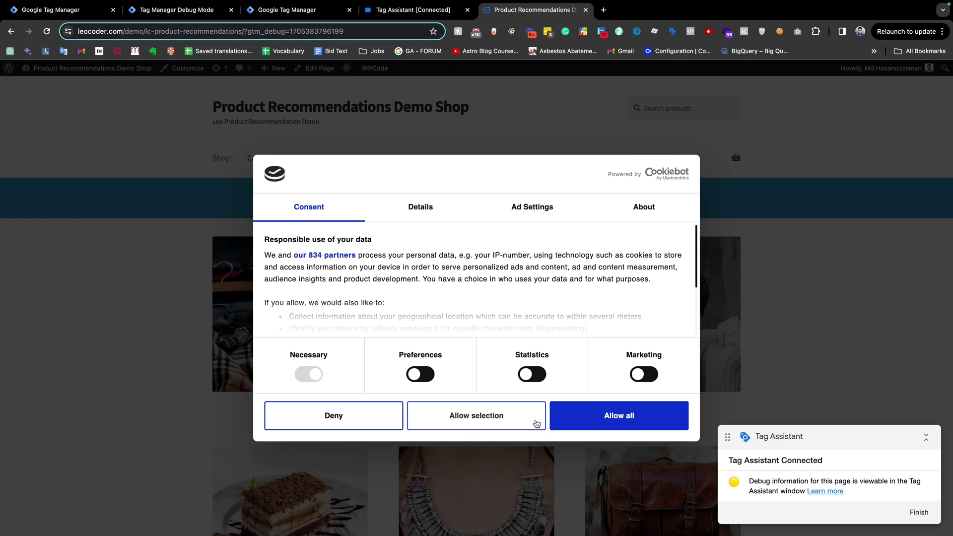
{"action": "left_click", "coordinate": [574, 425]}
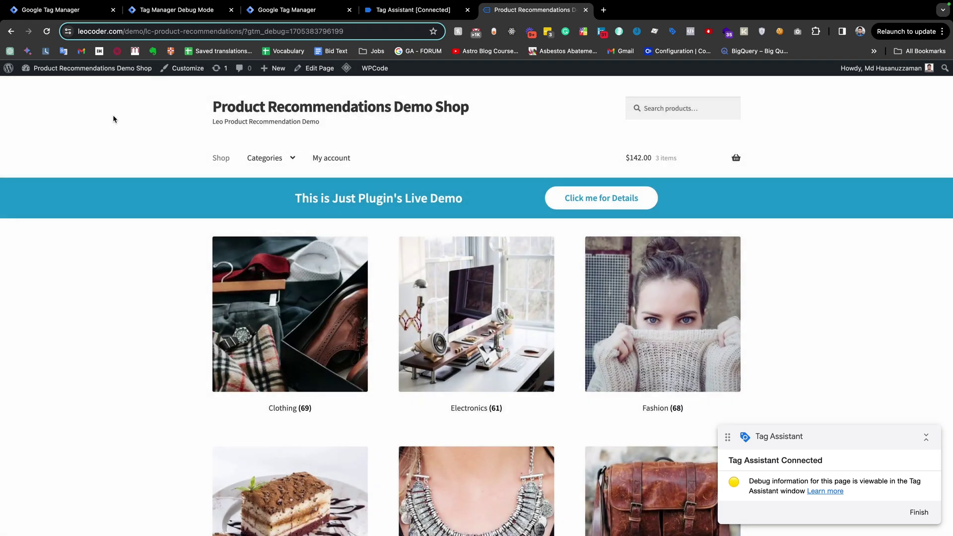
Step: Check which server tags fired for the page_view events before and after consent was granted
{"action": "left_click", "coordinate": [177, 10]}
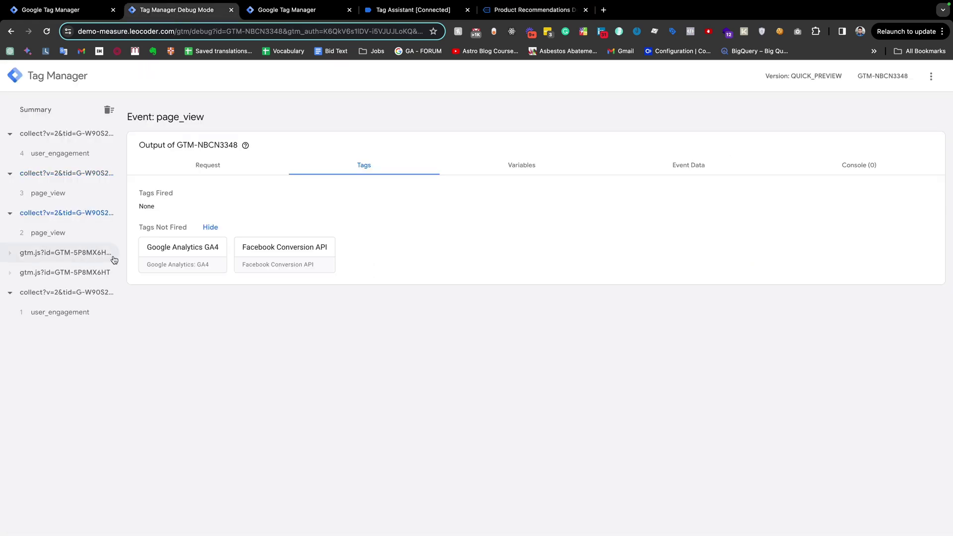
{"action": "left_click", "coordinate": [52, 198]}
{"action": "left_click", "coordinate": [62, 233]}
{"action": "left_click", "coordinate": [52, 195]}
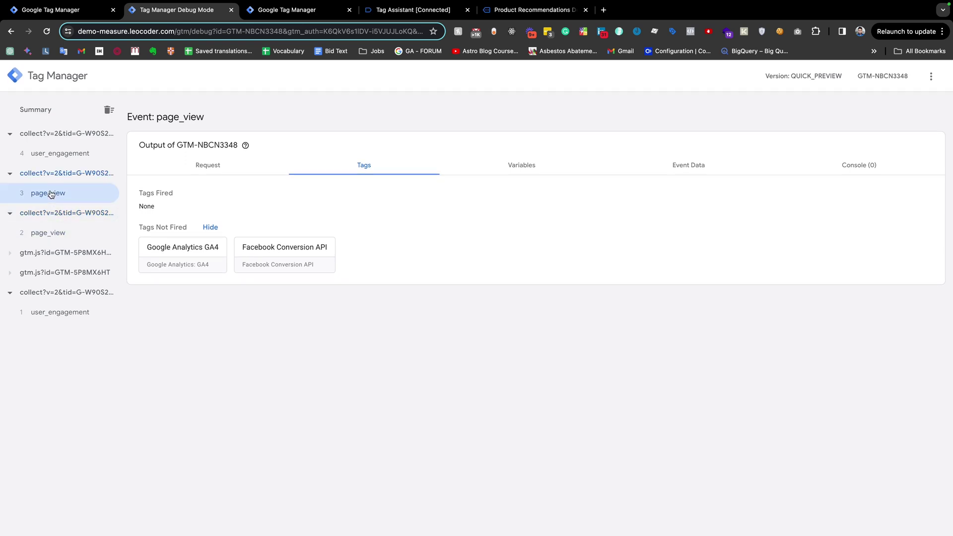
Step: Compare the x-ga-gcs variable's value between the second and third page_view events
{"action": "left_click", "coordinate": [509, 170]}
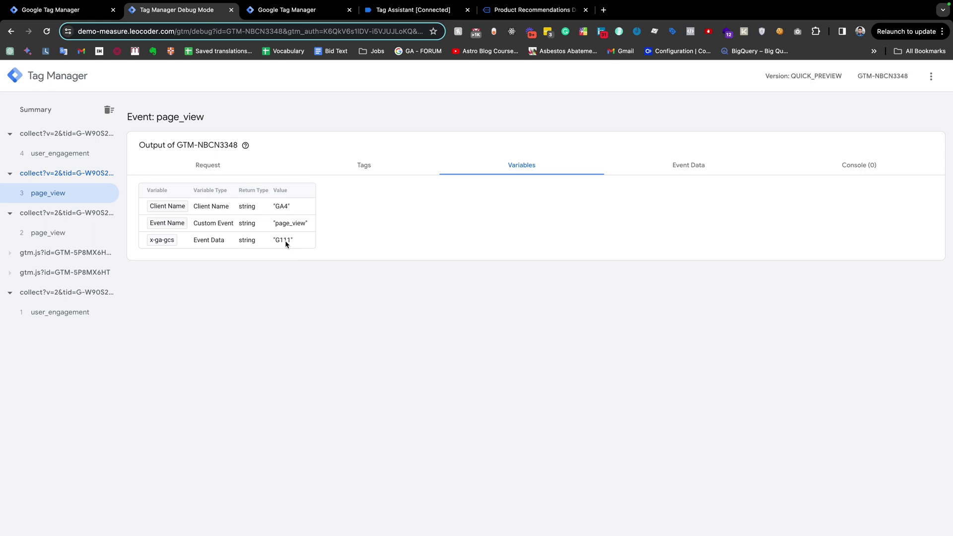
{"action": "left_click", "coordinate": [75, 235]}
{"action": "left_click", "coordinate": [55, 196]}
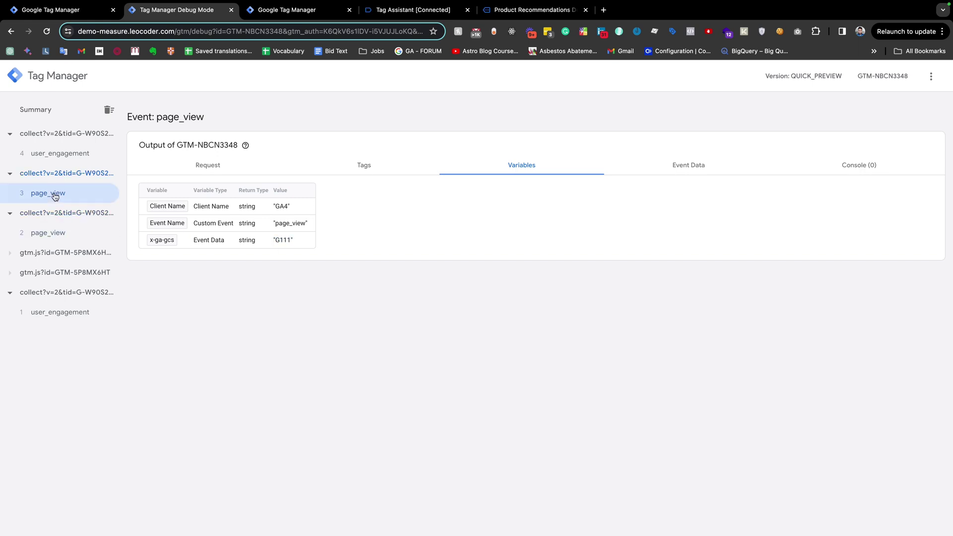
{"action": "left_click", "coordinate": [75, 238]}
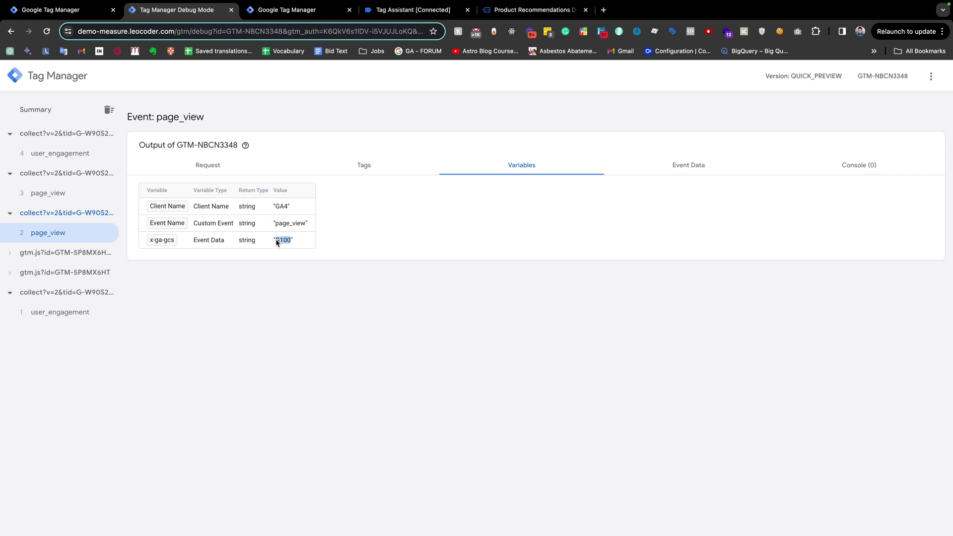
{"action": "left_click", "coordinate": [55, 193]}
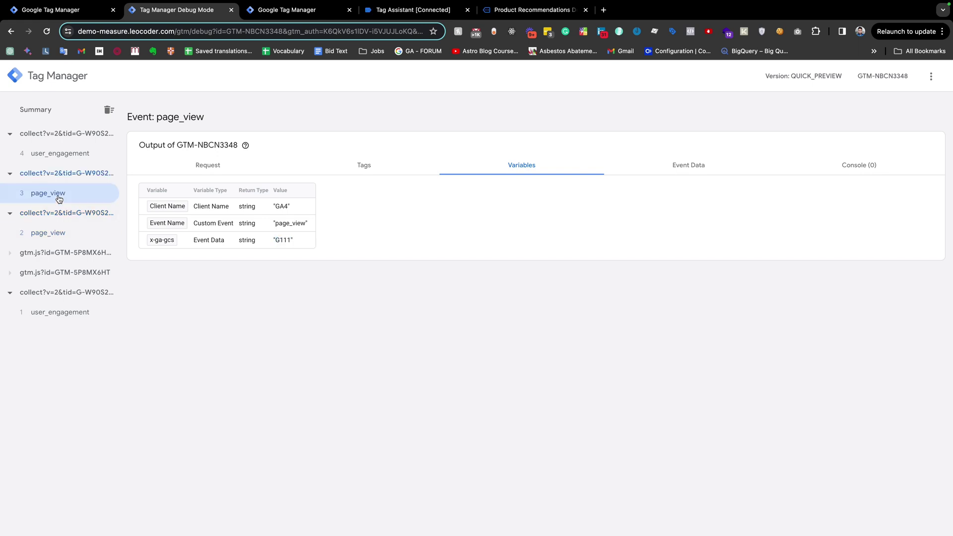
{"action": "left_click_drag", "start_coordinate": [291, 239], "coordinate": [274, 240]}
Step: Compare the request details and tag firing status of the two page_view events in the server preview
{"action": "left_click", "coordinate": [217, 170]}
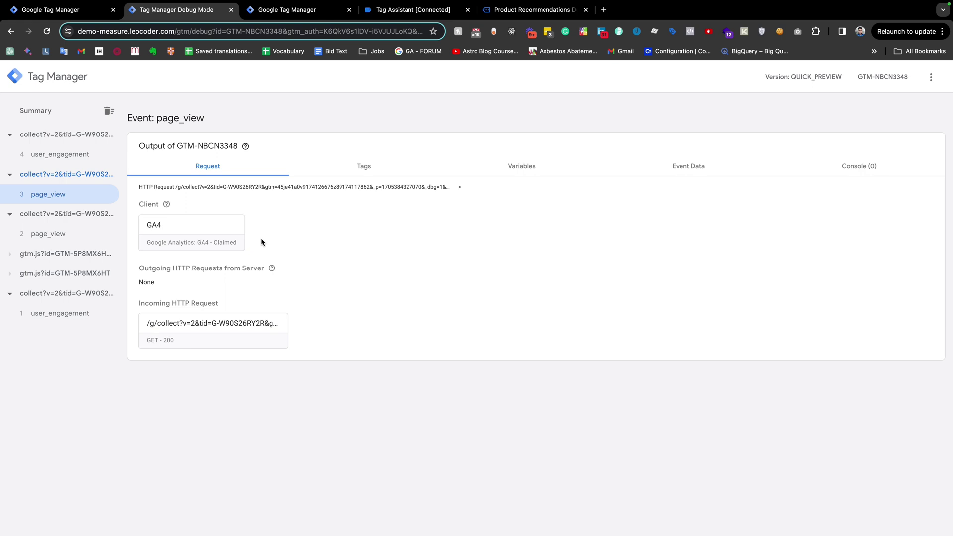
{"action": "left_click", "coordinate": [63, 232]}
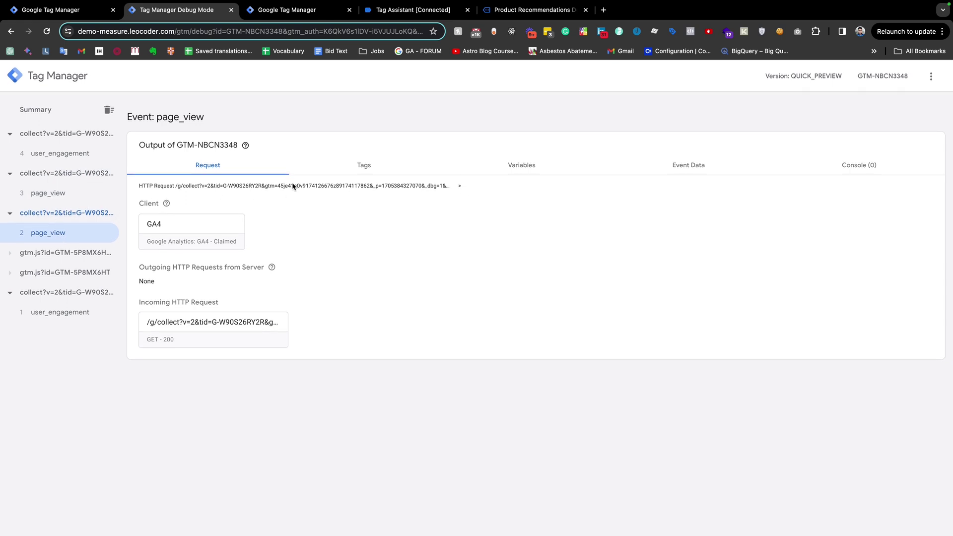
{"action": "right_click", "coordinate": [325, 220]}
{"action": "left_click", "coordinate": [359, 177]}
{"action": "left_click", "coordinate": [363, 166]}
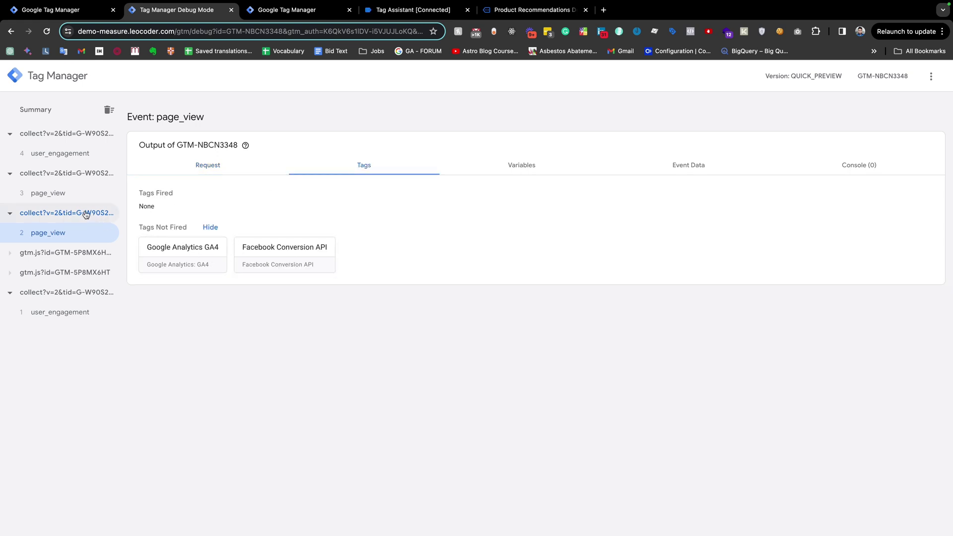
{"action": "left_click", "coordinate": [56, 193]}
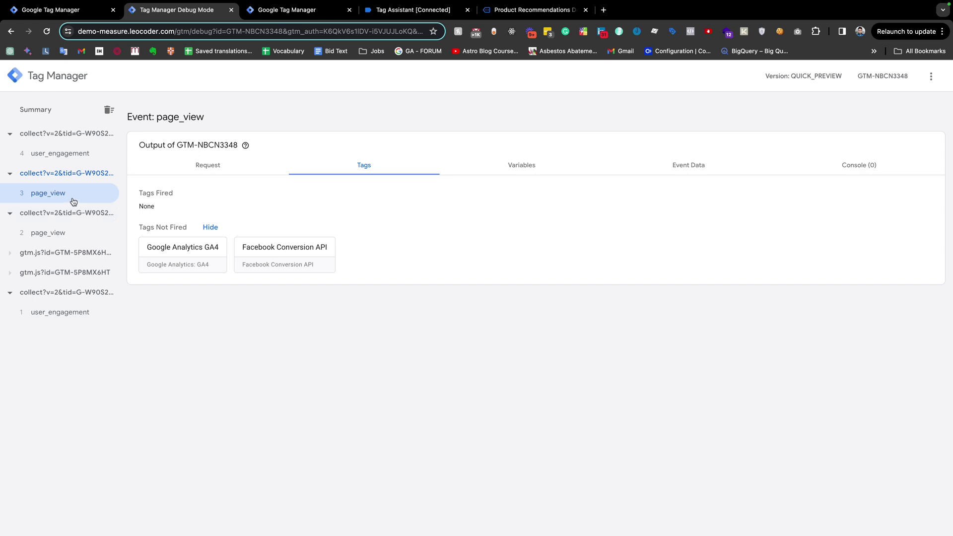
{"action": "left_click", "coordinate": [56, 234]}
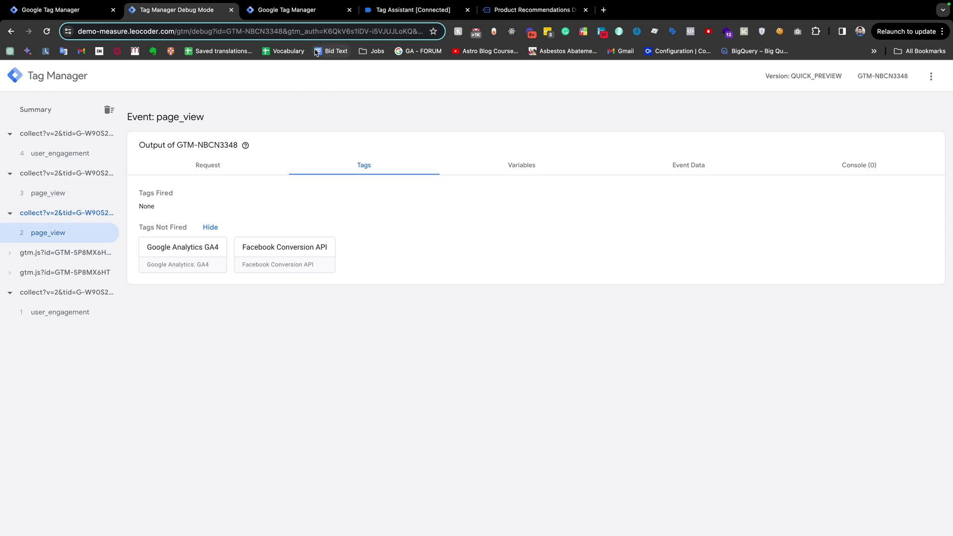
Step: Start a new tag in the web container's workspace
{"action": "left_click", "coordinate": [287, 11]}
{"action": "scroll", "coordinate": [296, 207], "scroll_direction": "down", "scroll_amount": 3}
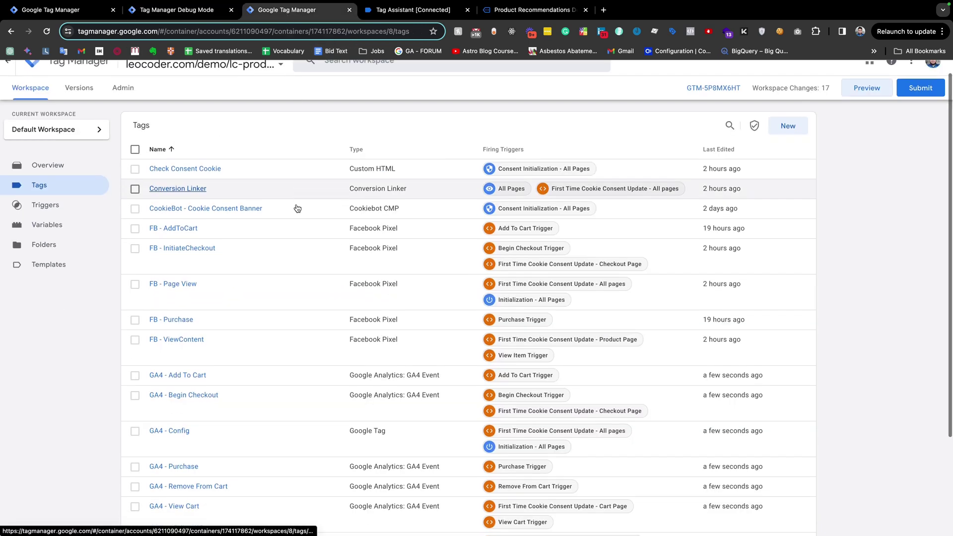
{"action": "scroll", "coordinate": [297, 208], "scroll_direction": "up", "scroll_amount": 3}
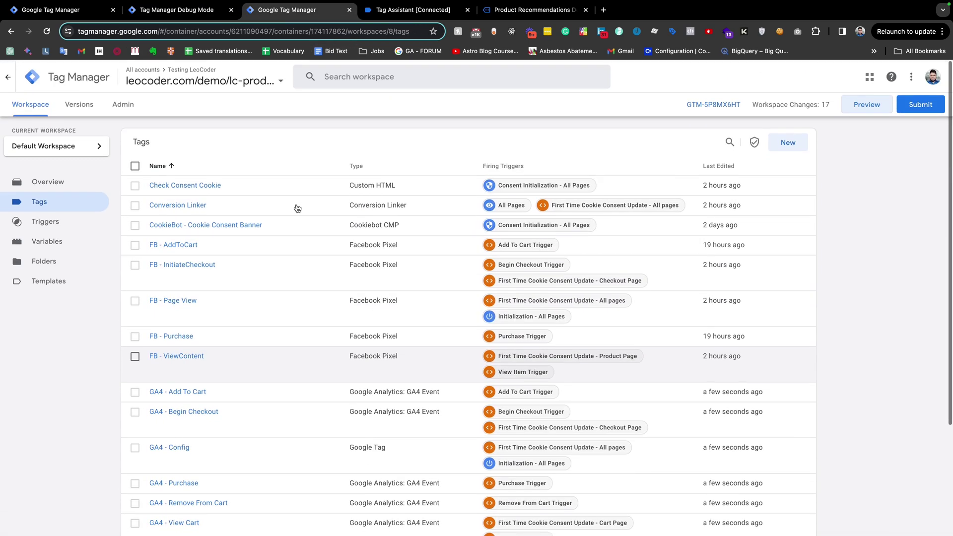
{"action": "scroll", "coordinate": [296, 209], "scroll_direction": "down", "scroll_amount": 3}
{"action": "scroll", "coordinate": [296, 208], "scroll_direction": "up", "scroll_amount": 3}
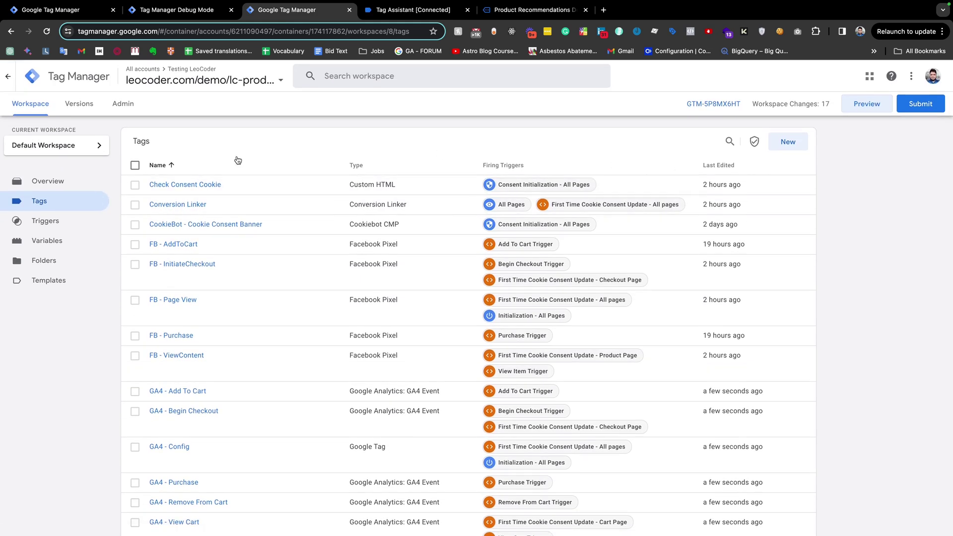
{"action": "left_click", "coordinate": [787, 142]}
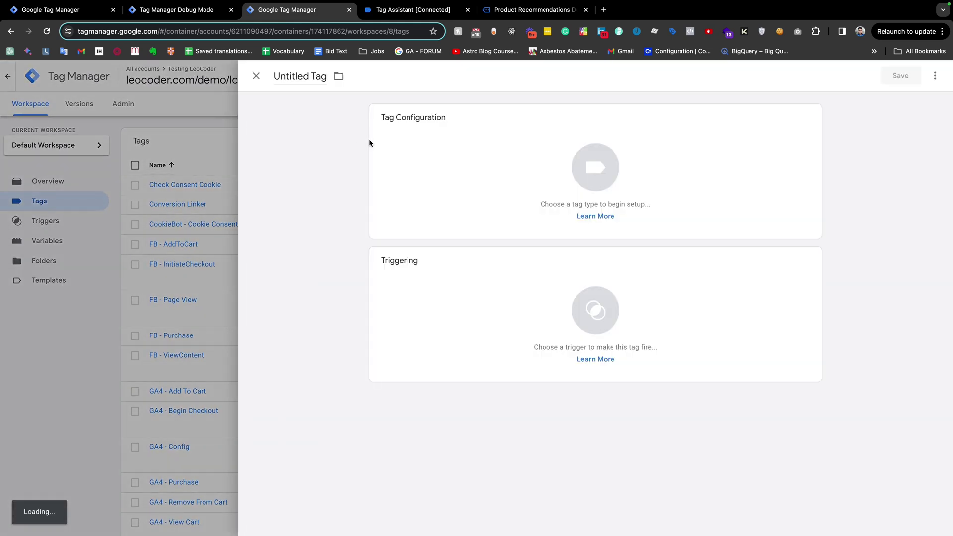
Step: Name the new tag Page View On Consent Update
{"action": "left_click", "coordinate": [300, 77]}
{"action": "type", "text": "Pa"}
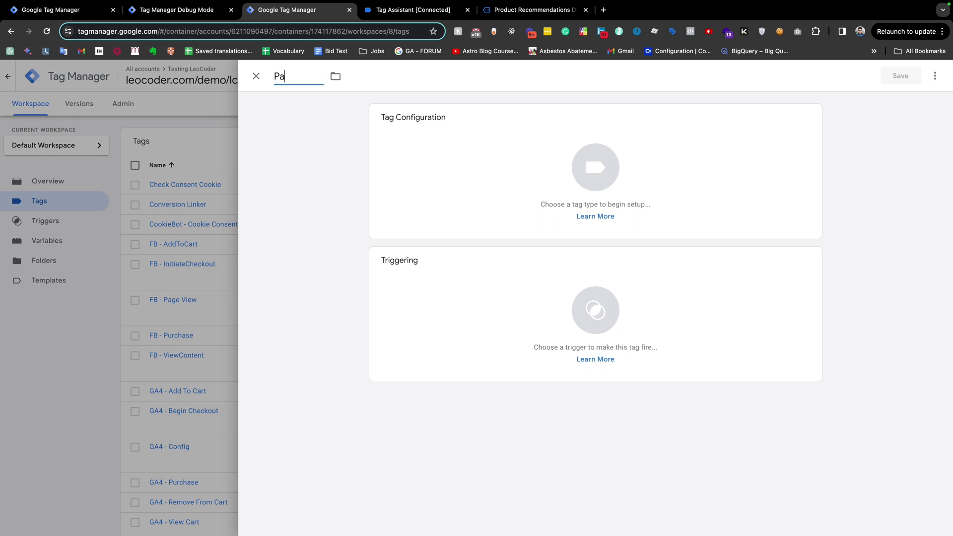
{"action": "type", "text": "ge View ON"}
{"action": "key", "text": "BackSpace"}
{"action": "key", "text": "BackSpace"}
{"action": "key", "text": "BackSpace"}
{"action": "type", "text": "On Conset"}
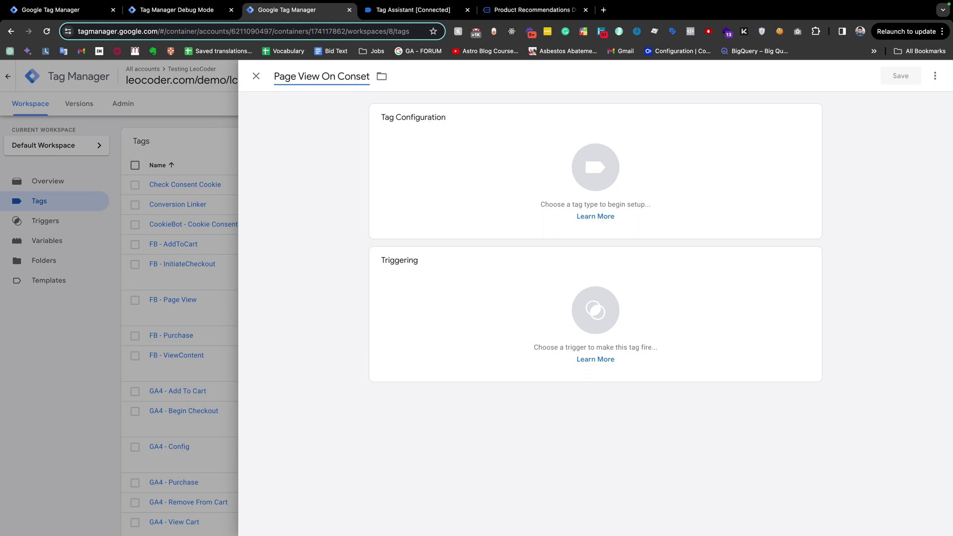
{"action": "key", "text": "alt+shift+Left"}
{"action": "type", "text": "con"}
{"action": "key", "text": "BackSpace"}
{"action": "key", "text": "BackSpace"}
{"action": "key", "text": "BackSpace"}
{"action": "type", "text": "Consent Update"}
Step: Rename the new tag to First Page View
{"action": "triple_click", "coordinate": [341, 75]}
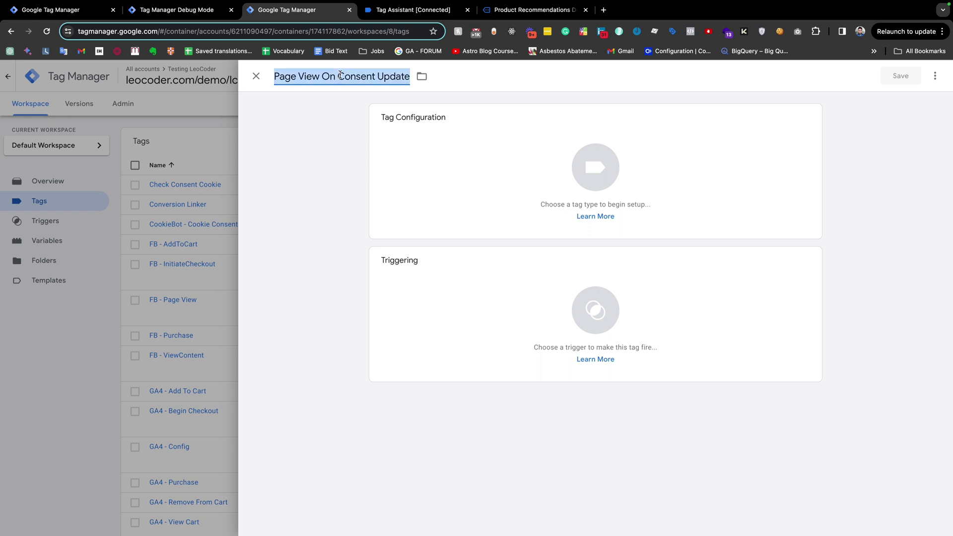
{"action": "type", "text": "Fi"}
{"action": "key", "text": "BackSpace"}
{"action": "key", "text": "BackSpace"}
{"action": "type", "text": "First Page View"}
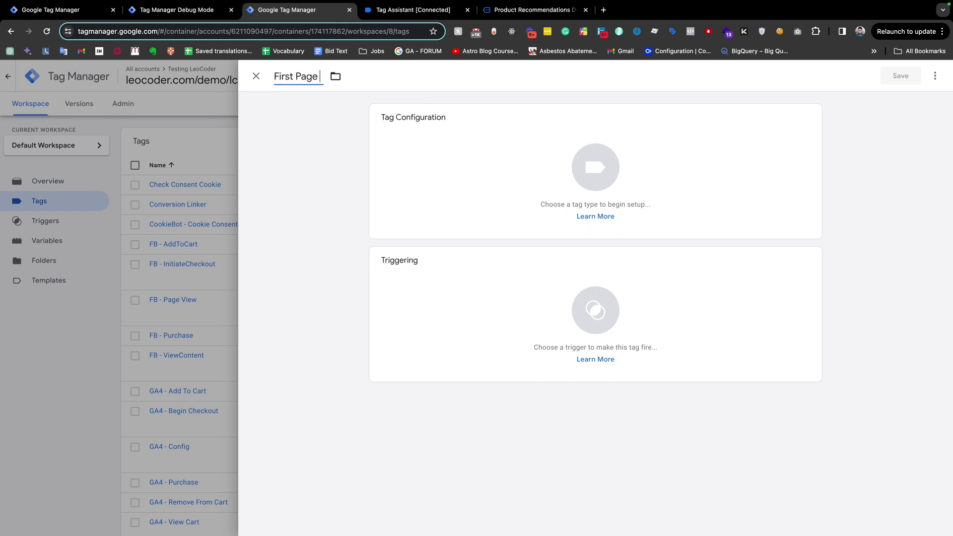
{"action": "left_click", "coordinate": [355, 168]}
Step: Set the First Page View tag's type to Google Analytics: GA4 Event
{"action": "left_click", "coordinate": [586, 173]}
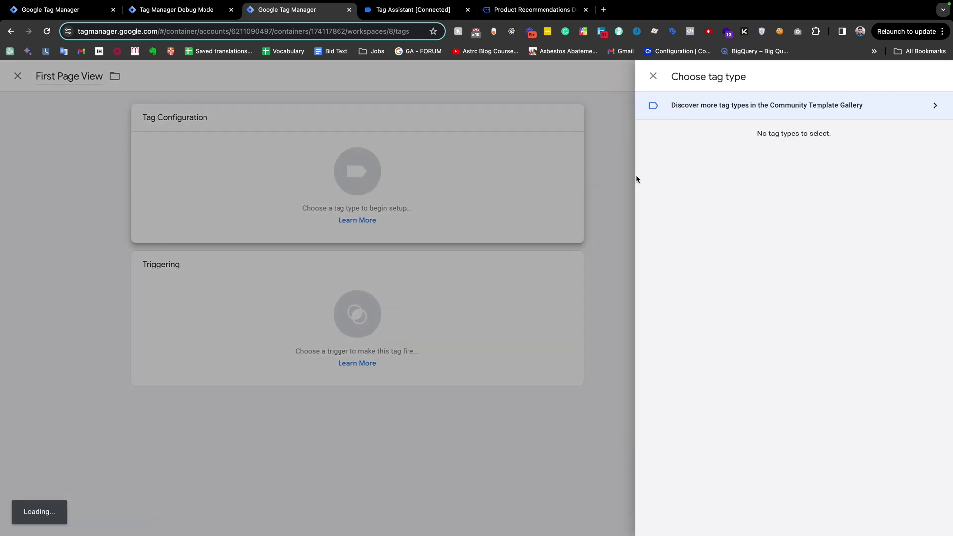
{"action": "scroll", "coordinate": [744, 234], "scroll_direction": "down", "scroll_amount": 2}
{"action": "scroll", "coordinate": [744, 234], "scroll_direction": "down", "scroll_amount": 15}
{"action": "scroll", "coordinate": [744, 234], "scroll_direction": "up", "scroll_amount": 5}
{"action": "scroll", "coordinate": [743, 234], "scroll_direction": "down", "scroll_amount": 2}
{"action": "scroll", "coordinate": [710, 198], "scroll_direction": "up", "scroll_amount": 13}
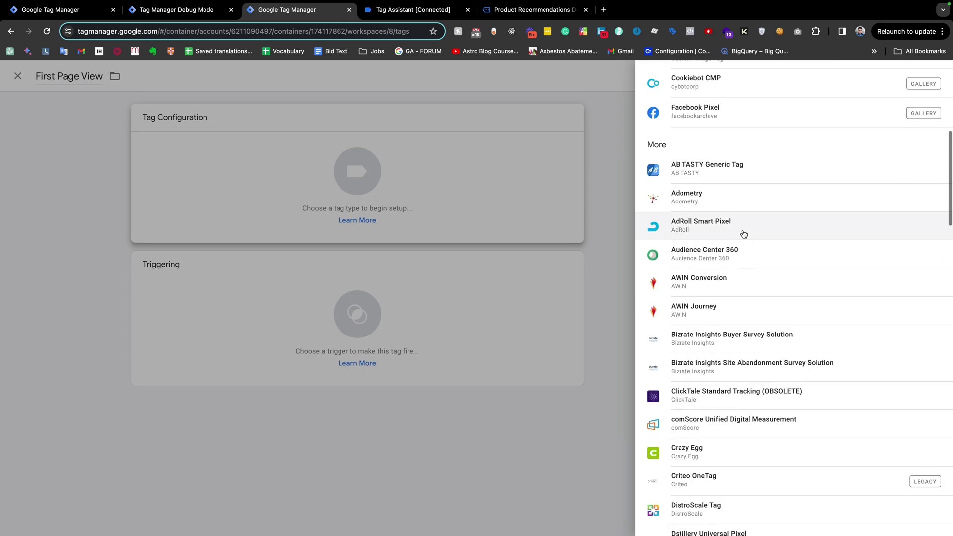
{"action": "left_click", "coordinate": [717, 161]}
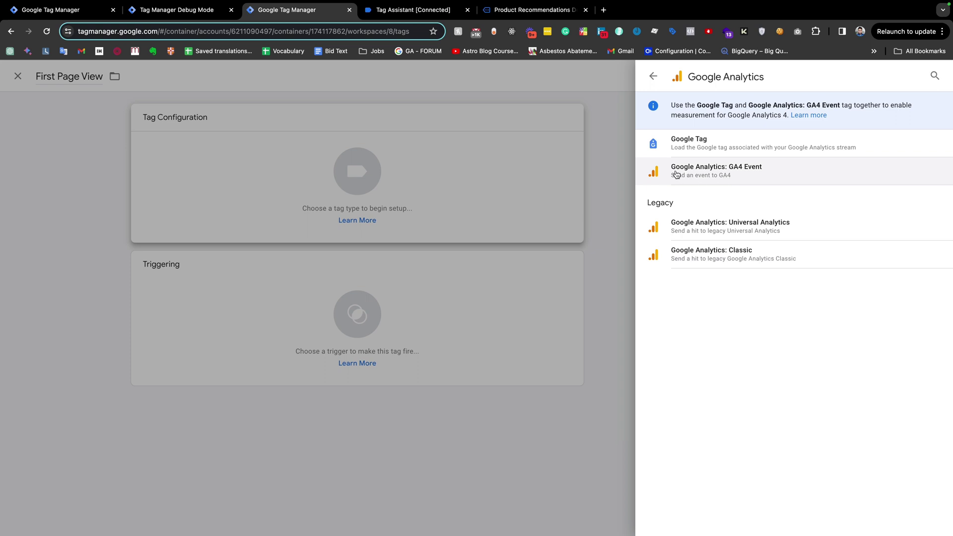
{"action": "left_click", "coordinate": [708, 178]}
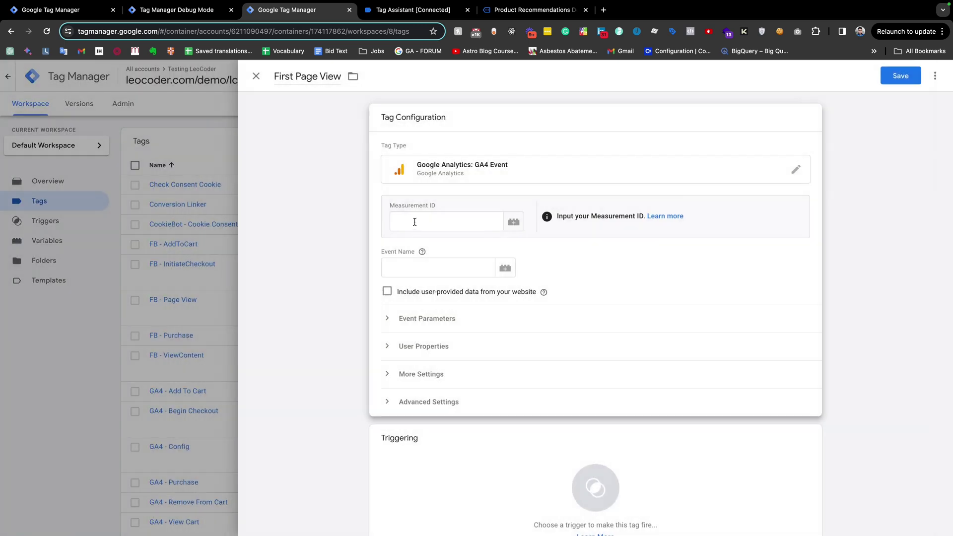
Step: Set the tag's measurement ID to the Measurement ID - G-W90S26RY2R variable and its event name to page_view
{"action": "left_click", "coordinate": [523, 222]}
{"action": "scroll", "coordinate": [341, 394], "scroll_direction": "down", "scroll_amount": 3}
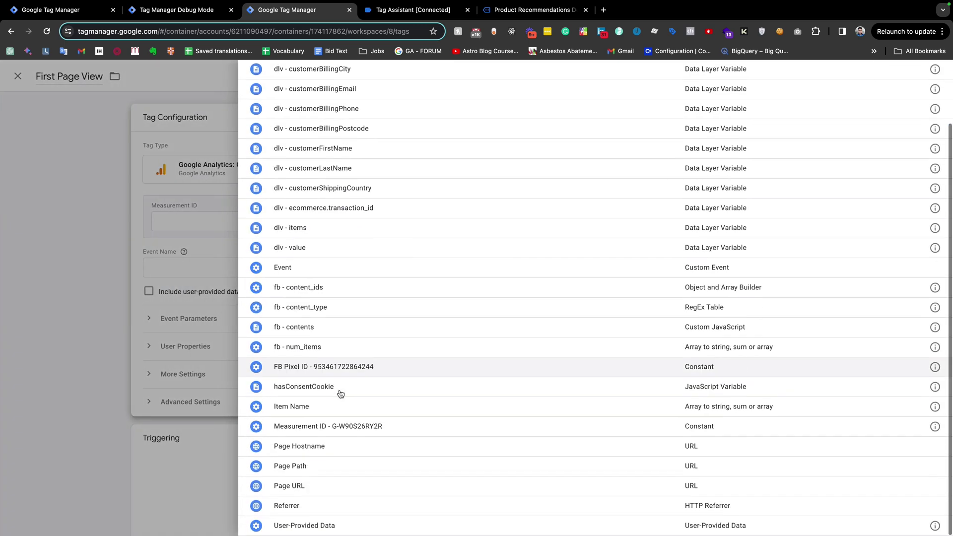
{"action": "left_click", "coordinate": [327, 426]}
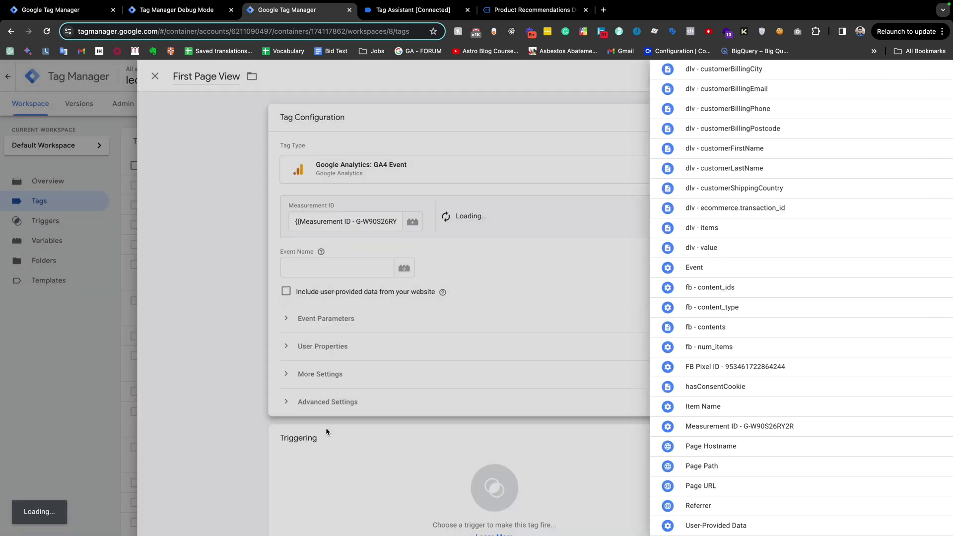
{"action": "left_click", "coordinate": [427, 269]}
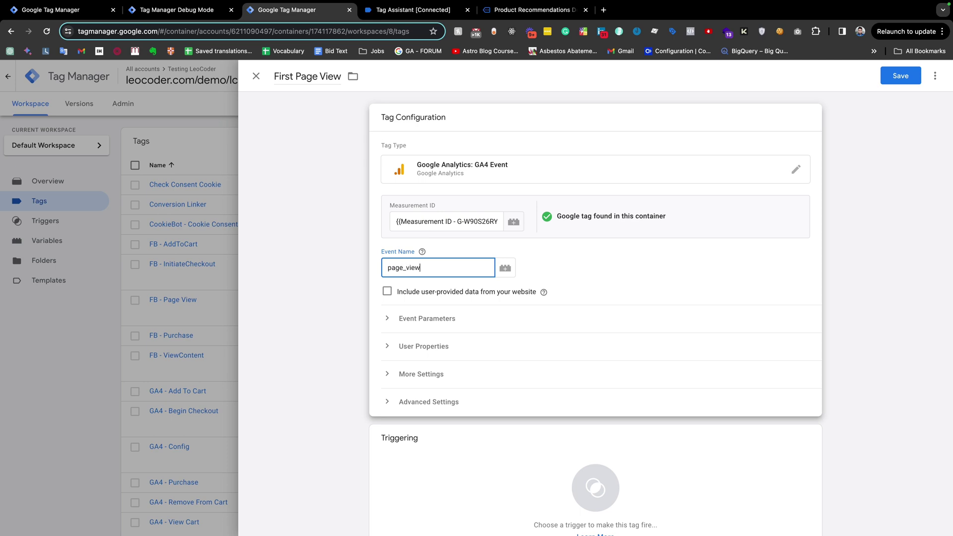
{"action": "type", "text": "page_view"}
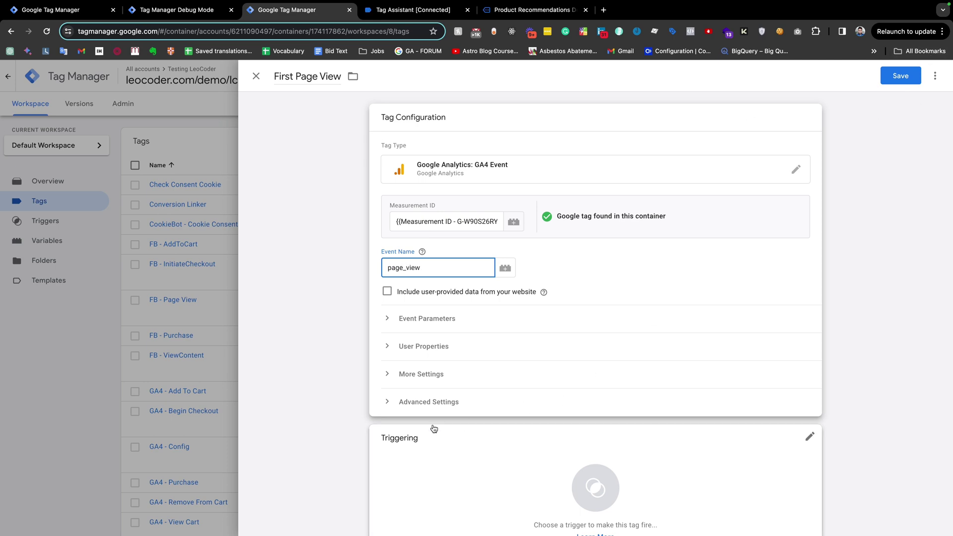
Step: Assign the First Time Cookie Consent Update - All pages trigger to the First Page View tag and save it
{"action": "scroll", "coordinate": [439, 429], "scroll_direction": "down", "scroll_amount": 1}
{"action": "left_click", "coordinate": [600, 458]}
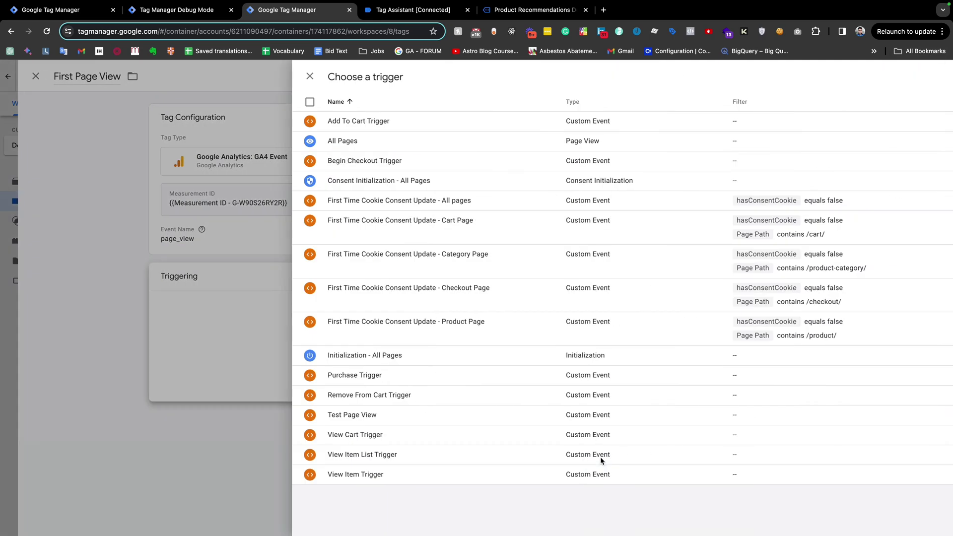
{"action": "left_click", "coordinate": [370, 208]}
{"action": "left_click", "coordinate": [900, 77]}
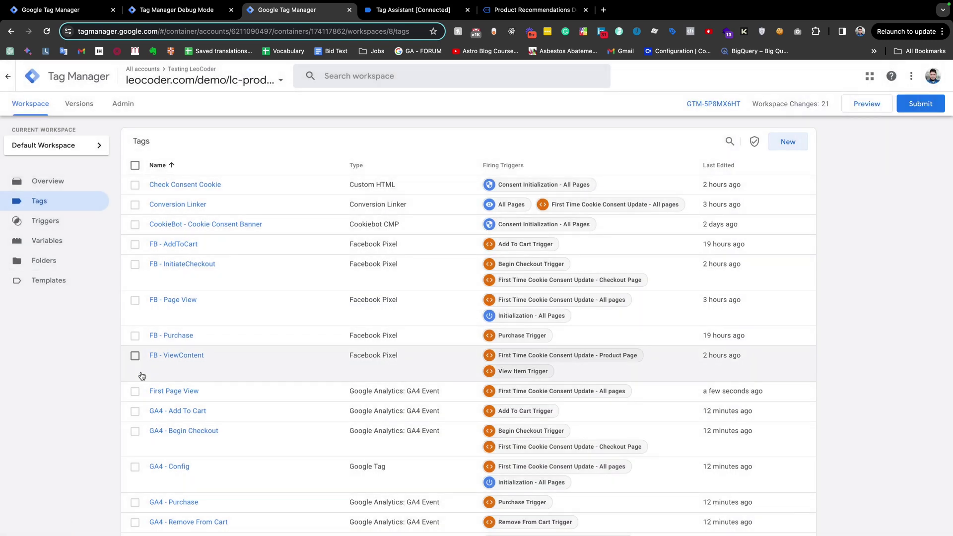
{"action": "scroll", "coordinate": [141, 376], "scroll_direction": "down", "scroll_amount": 4}
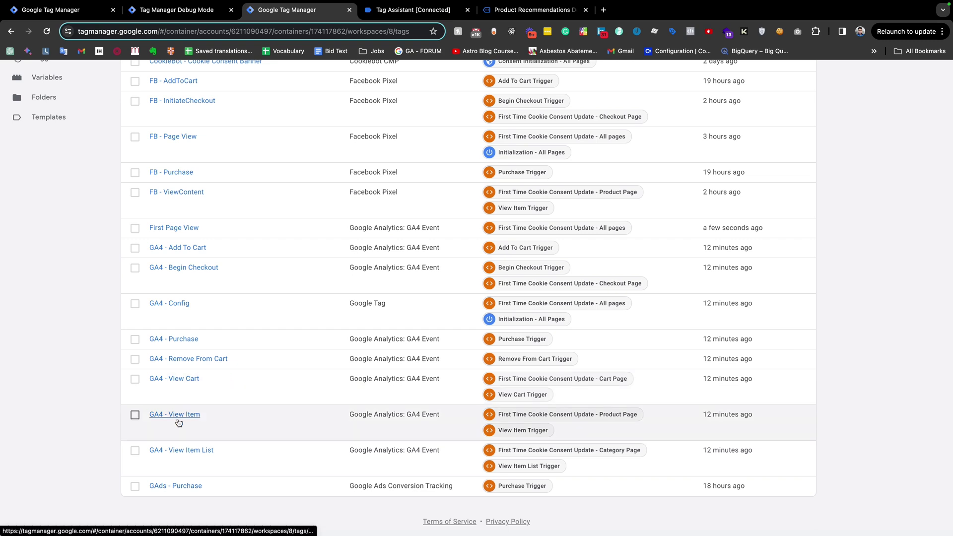
{"action": "left_click", "coordinate": [135, 417]}
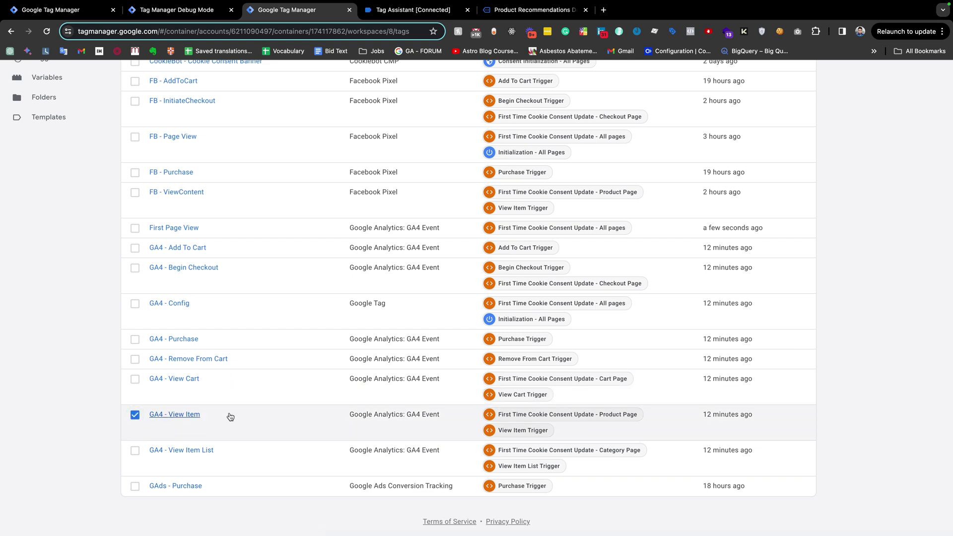
{"action": "left_click", "coordinate": [135, 417]}
{"action": "left_click", "coordinate": [135, 417]}
{"action": "left_click", "coordinate": [136, 416]}
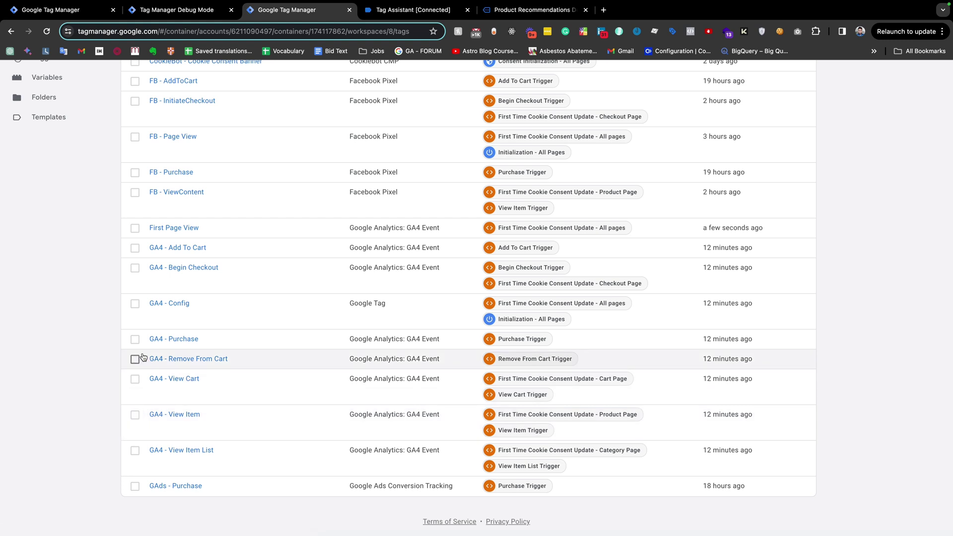
Step: Remove the First Time Cookie Consent Update - All pages trigger from the GA4 - Config tag and save it
{"action": "left_click", "coordinate": [169, 304]}
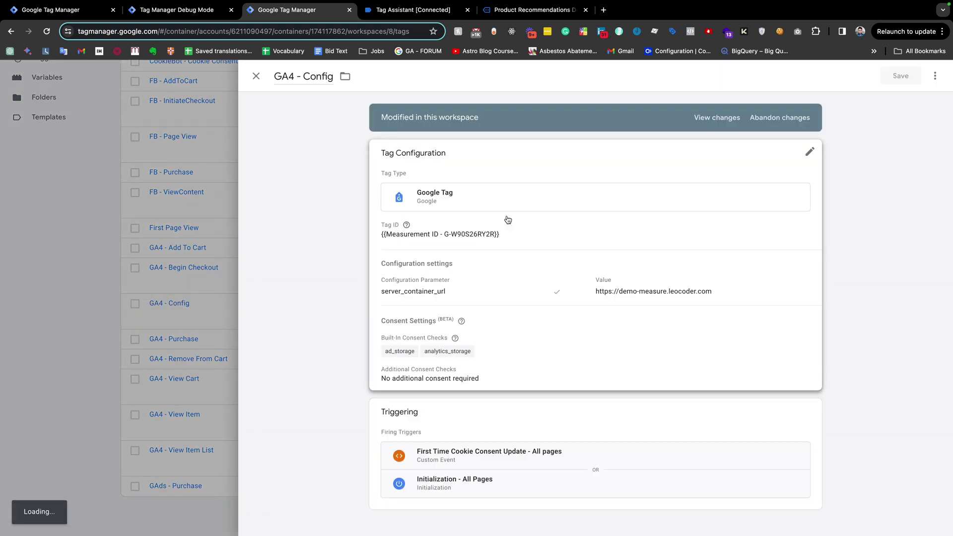
{"action": "left_click", "coordinate": [489, 416]}
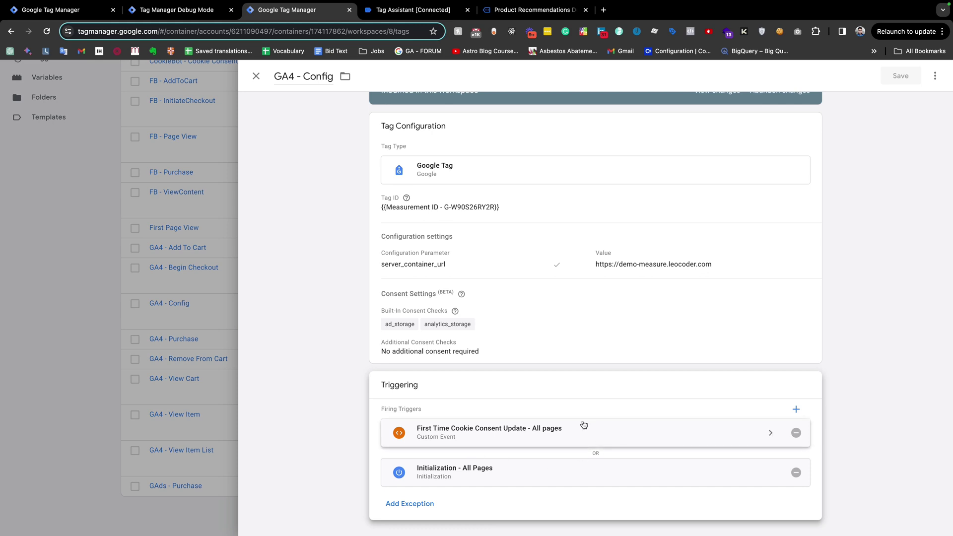
{"action": "left_click", "coordinate": [796, 433]}
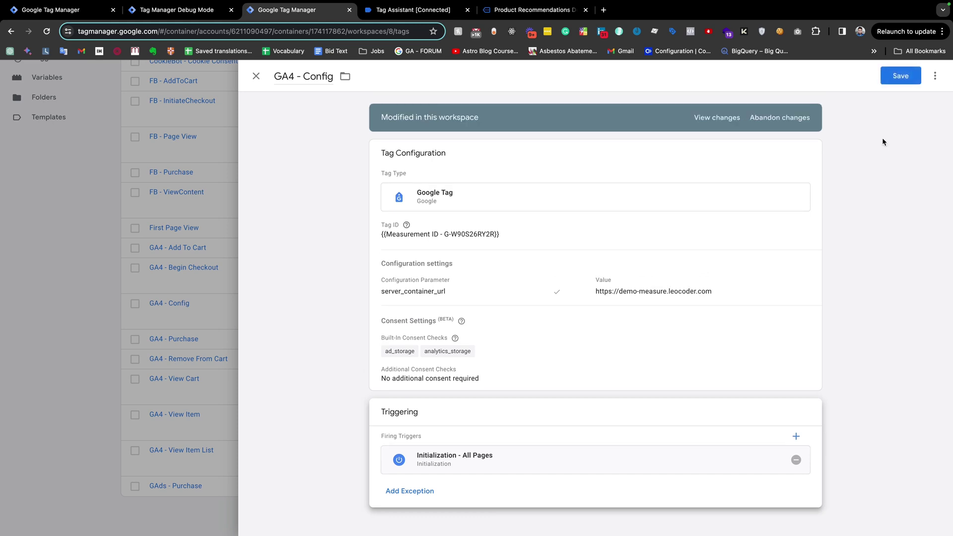
{"action": "left_click", "coordinate": [907, 79]}
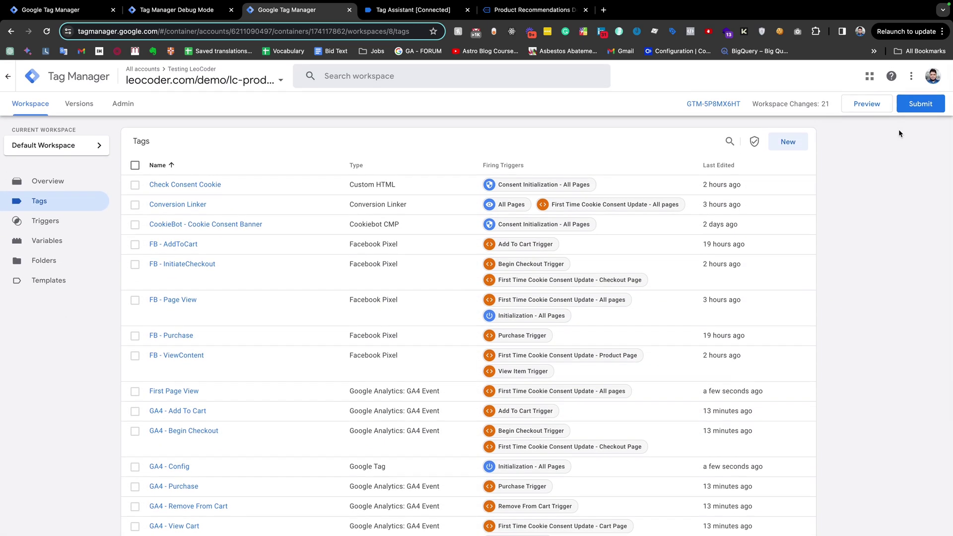
Step: Start a preview of the web container and delete the demo shop's CookieConsent cookie
{"action": "left_click", "coordinate": [864, 109]}
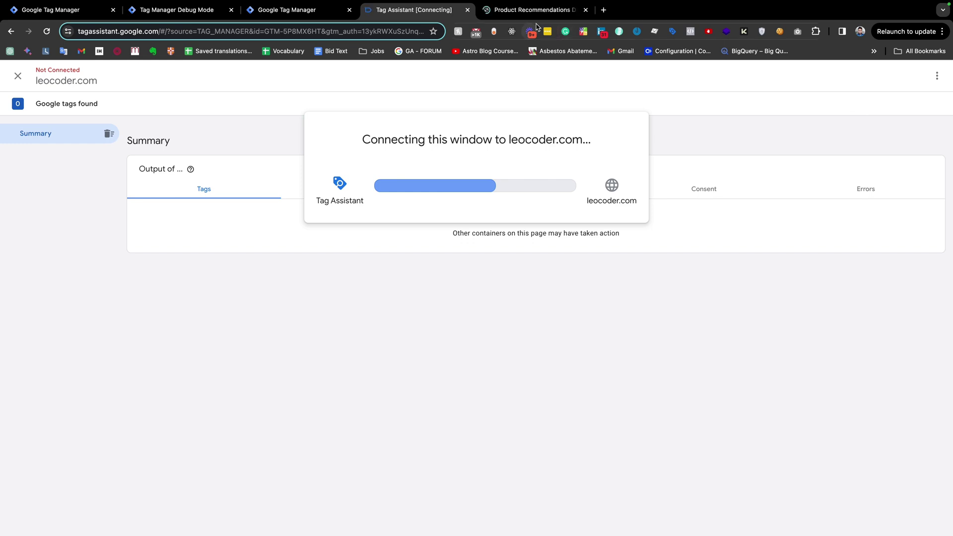
{"action": "left_click", "coordinate": [514, 14]}
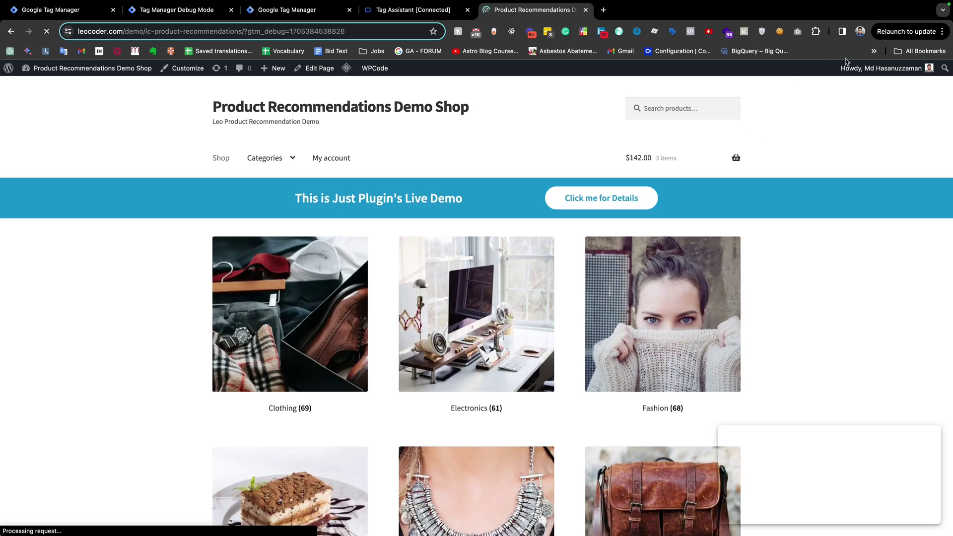
{"action": "left_click", "coordinate": [783, 32]}
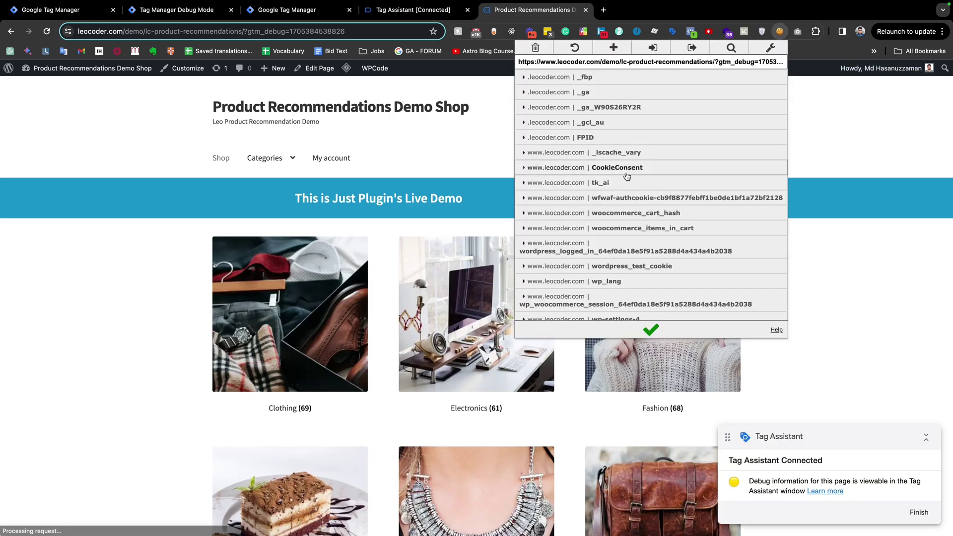
{"action": "left_click", "coordinate": [618, 167]}
{"action": "left_click", "coordinate": [522, 184]}
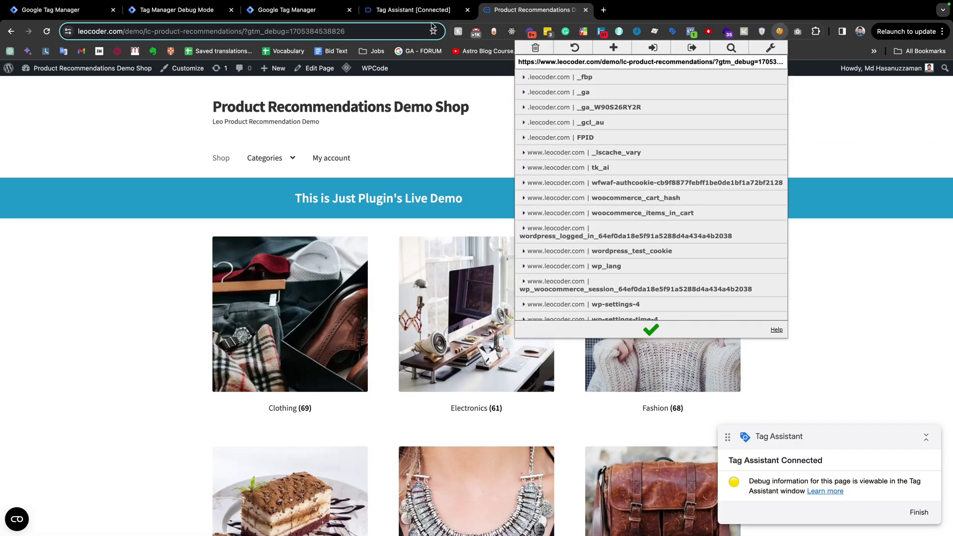
Step: Clear the recorded events in Tag Assistant and reload the demo shop page
{"action": "left_click", "coordinate": [412, 10]}
{"action": "left_click", "coordinate": [462, 246]}
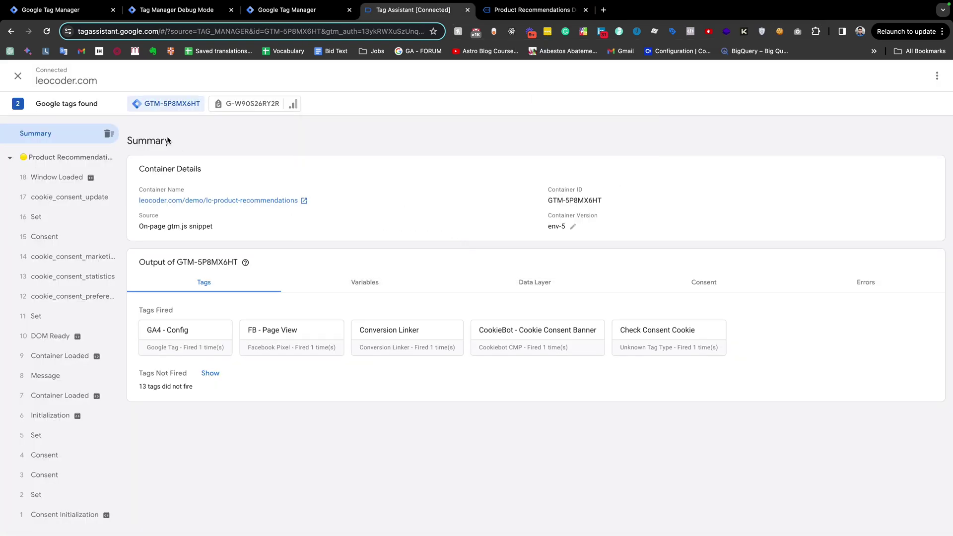
{"action": "left_click", "coordinate": [110, 134]}
{"action": "left_click", "coordinate": [505, 14]}
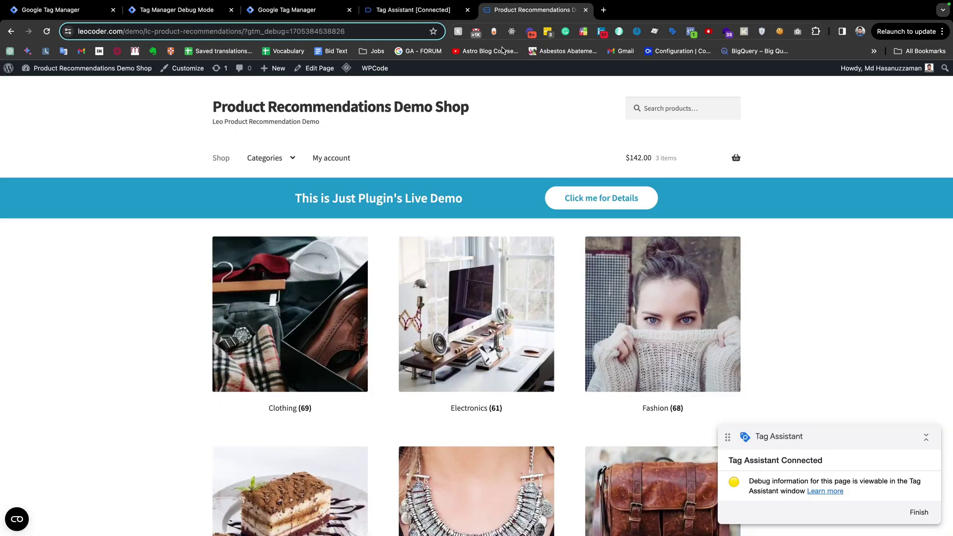
Step: Clear the recorded requests in the server container's debug view
{"action": "left_click", "coordinate": [79, 17]}
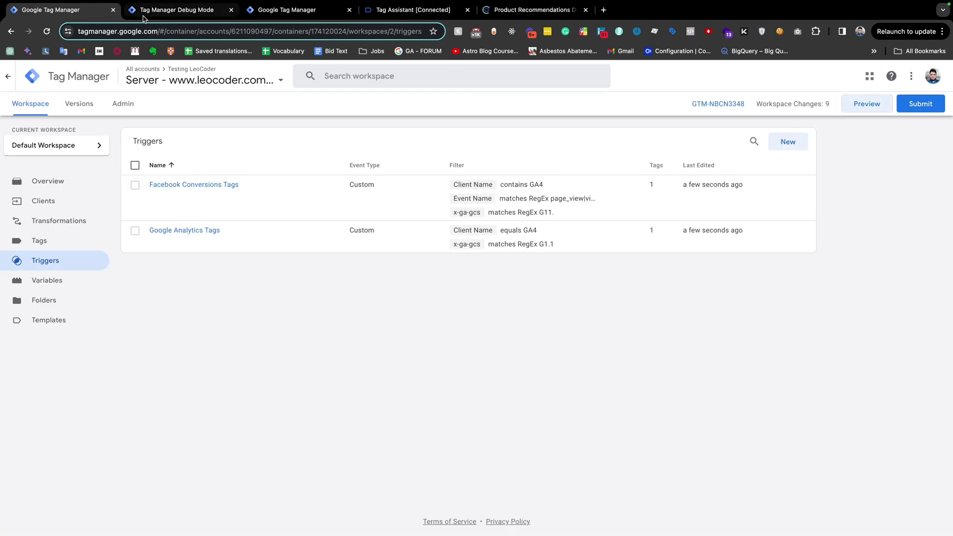
{"action": "left_click", "coordinate": [145, 18]}
{"action": "left_click", "coordinate": [110, 110]}
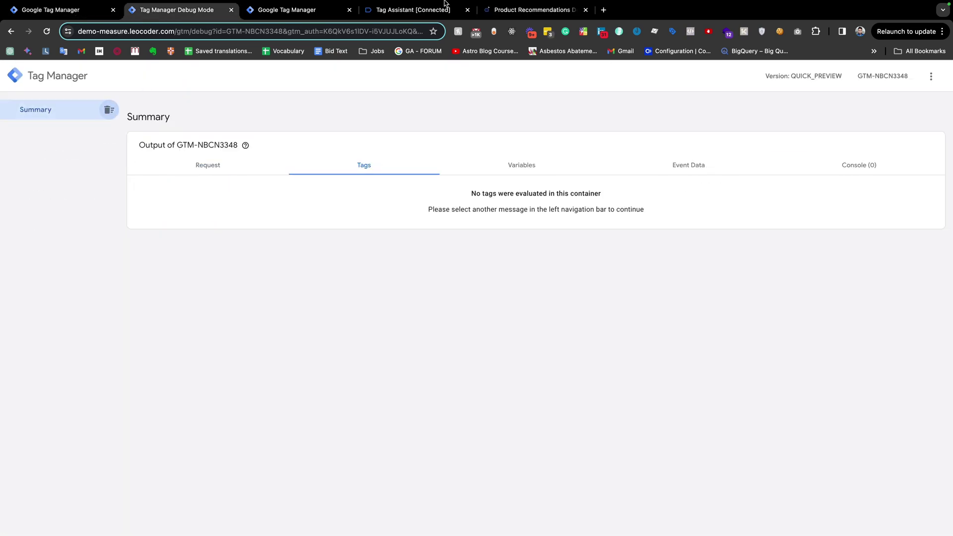
Step: Check which web tags fired on the shop page and which server tags fired for its page_view event before any consent choice
{"action": "left_click", "coordinate": [531, 14]}
{"action": "scroll", "coordinate": [430, 374], "scroll_direction": "down", "scroll_amount": 10}
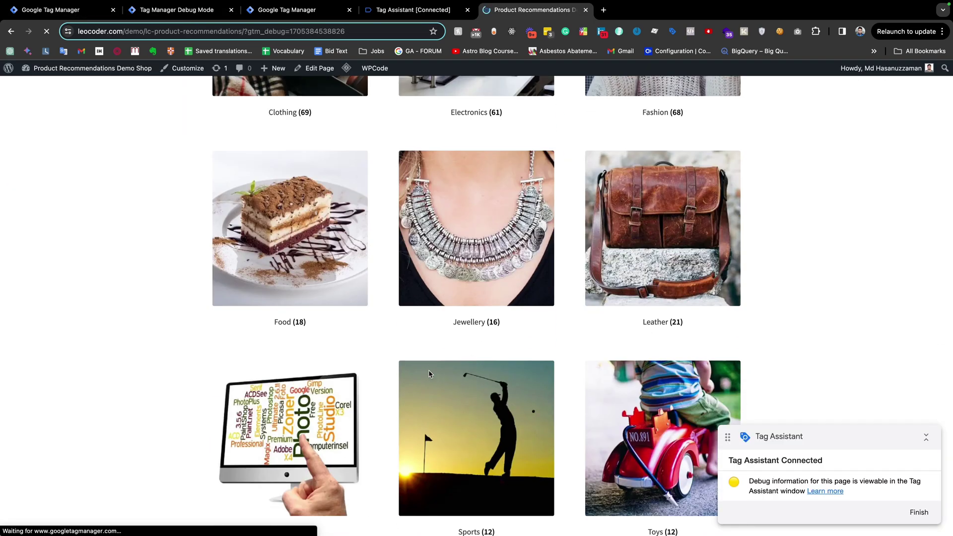
{"action": "scroll", "coordinate": [430, 298], "scroll_direction": "up", "scroll_amount": 10}
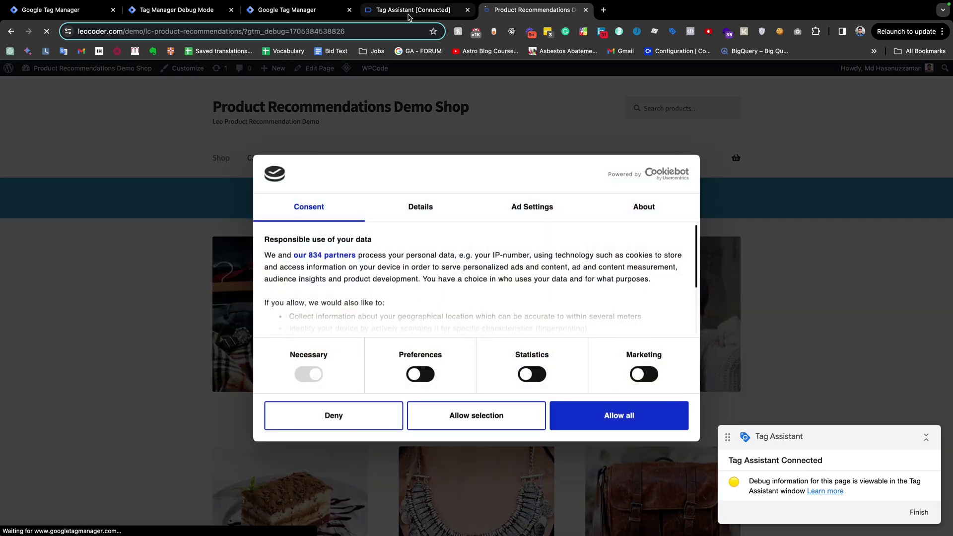
{"action": "left_click", "coordinate": [407, 14]}
{"action": "left_click", "coordinate": [29, 158]}
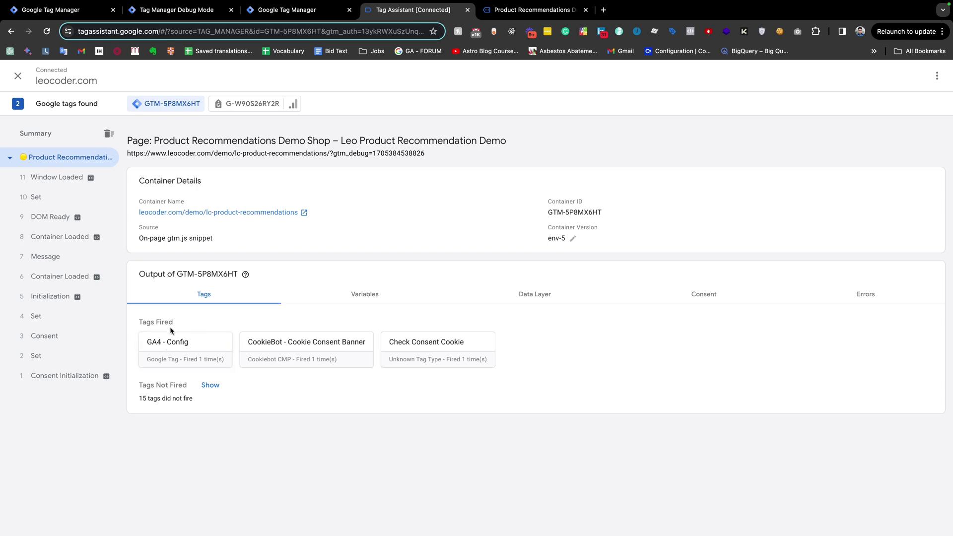
{"action": "left_click", "coordinate": [171, 12]}
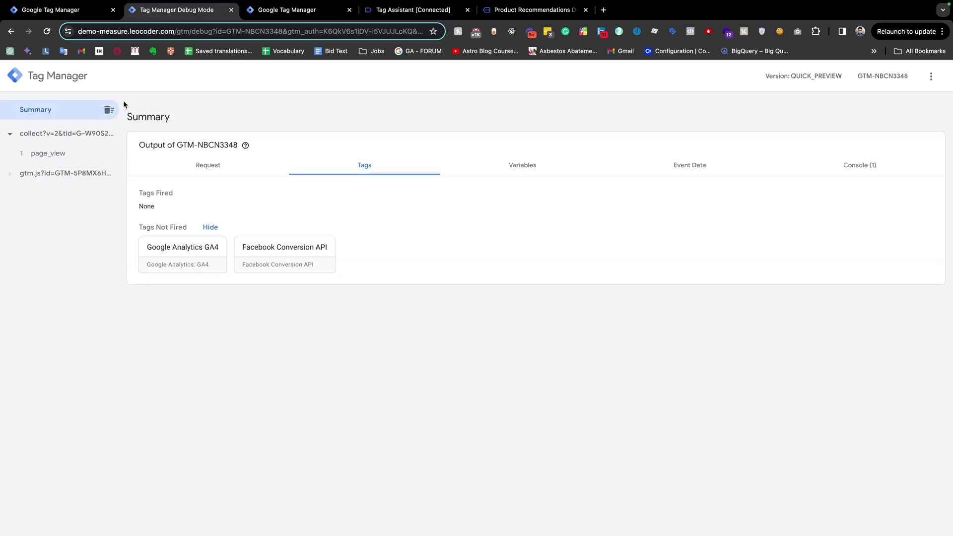
{"action": "left_click", "coordinate": [47, 158]}
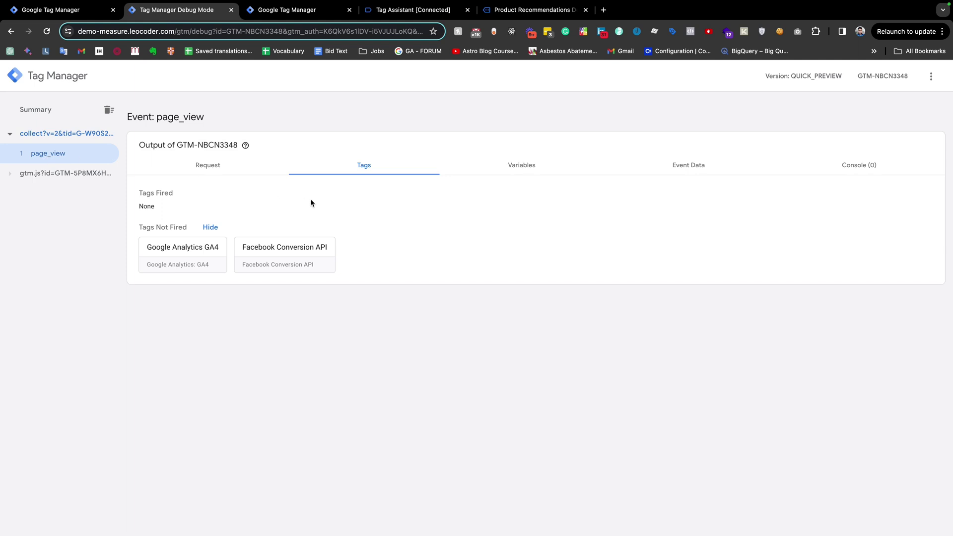
Step: Allow only the Statistics category in the shop's cookie consent banner
{"action": "left_click", "coordinate": [498, 15]}
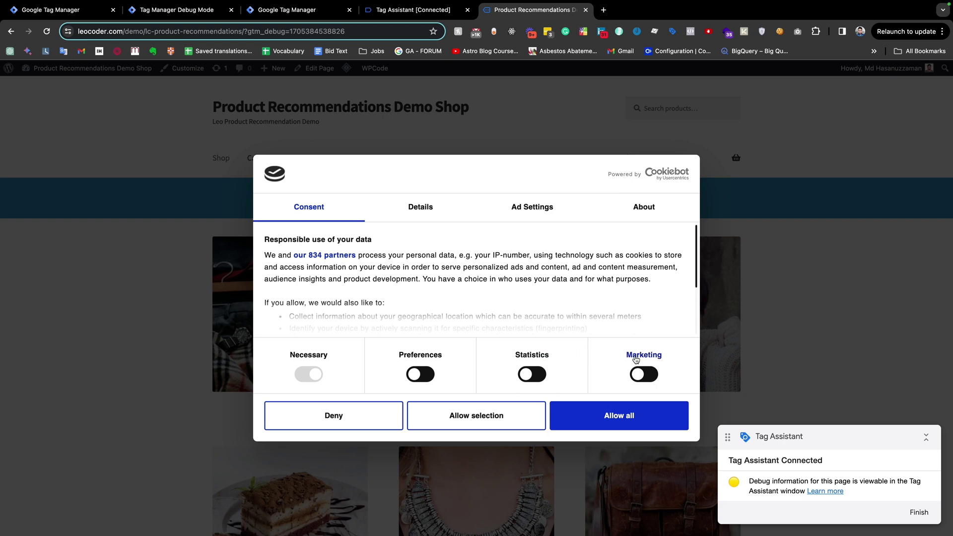
{"action": "left_click", "coordinate": [527, 380]}
{"action": "left_click", "coordinate": [487, 420]}
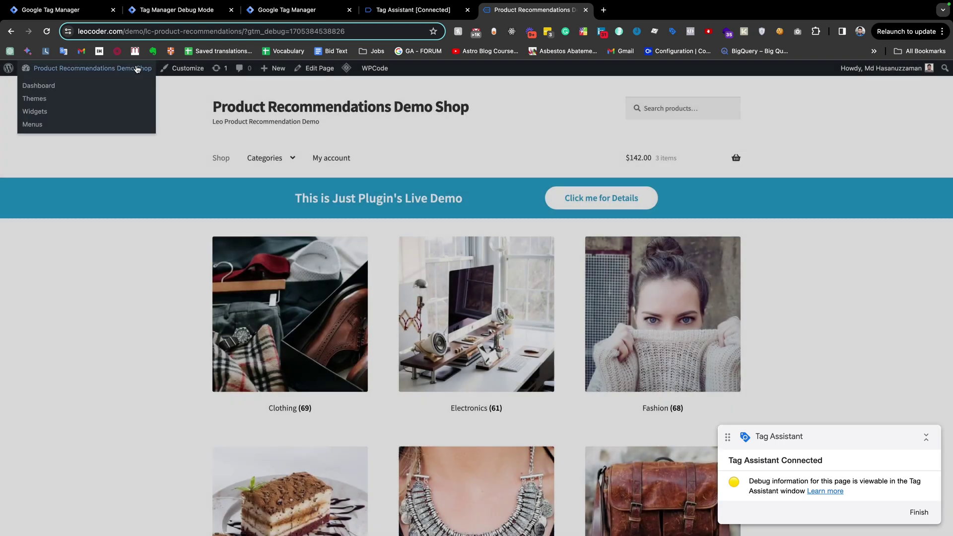
Step: Check which server tags fired for the newest page_view event and which web tags fired in Tag Assistant after the consent choice
{"action": "left_click", "coordinate": [174, 10]}
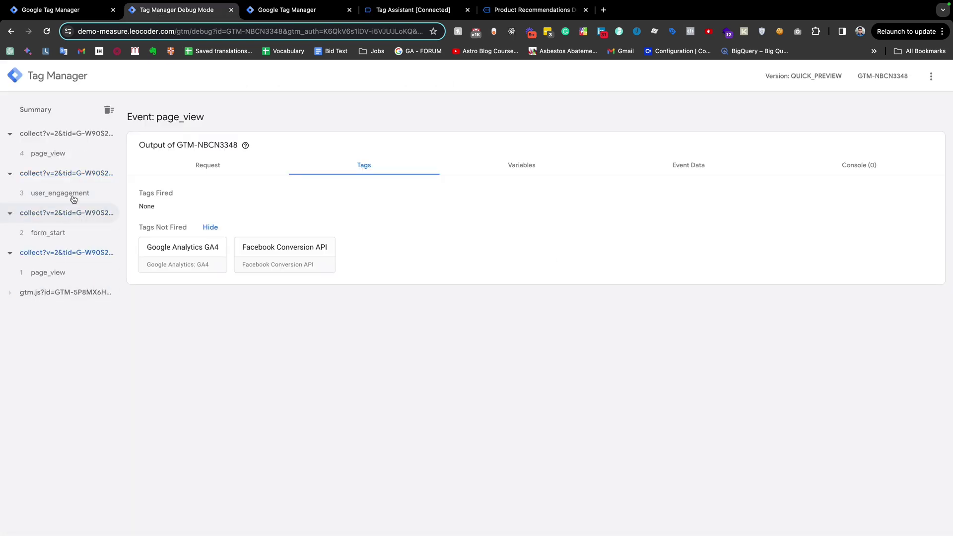
{"action": "left_click", "coordinate": [49, 157]}
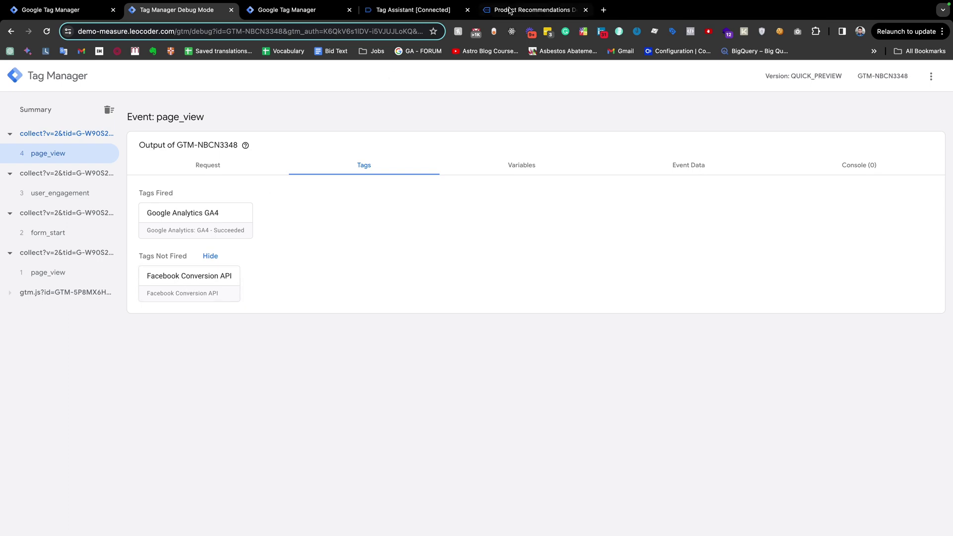
{"action": "left_click", "coordinate": [416, 13]}
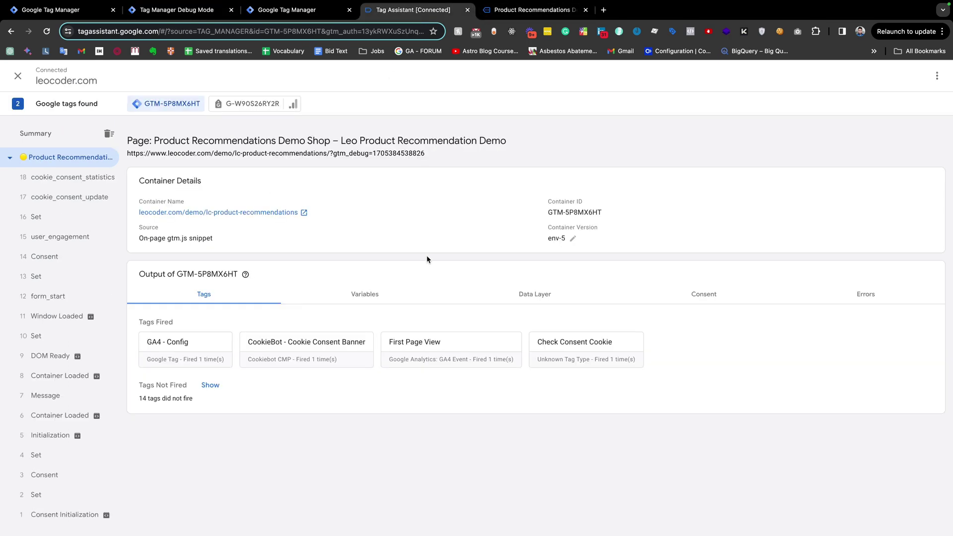
Step: Delete the shop's CookieConsent cookie again and reload the page
{"action": "left_click", "coordinate": [516, 15]}
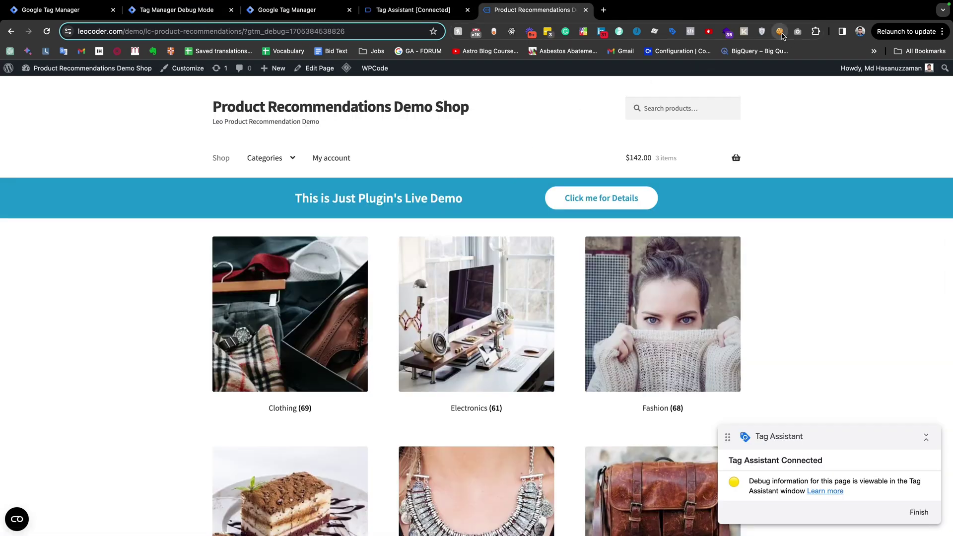
{"action": "left_click", "coordinate": [780, 32]}
{"action": "left_click", "coordinate": [603, 158]}
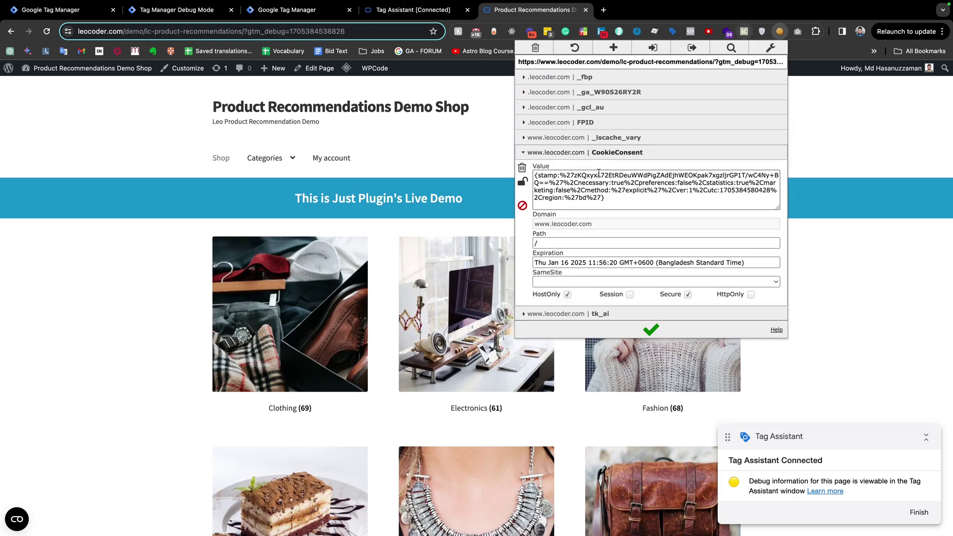
{"action": "left_click", "coordinate": [525, 155]}
{"action": "left_click", "coordinate": [451, 165]}
{"action": "key", "text": "super+r"}
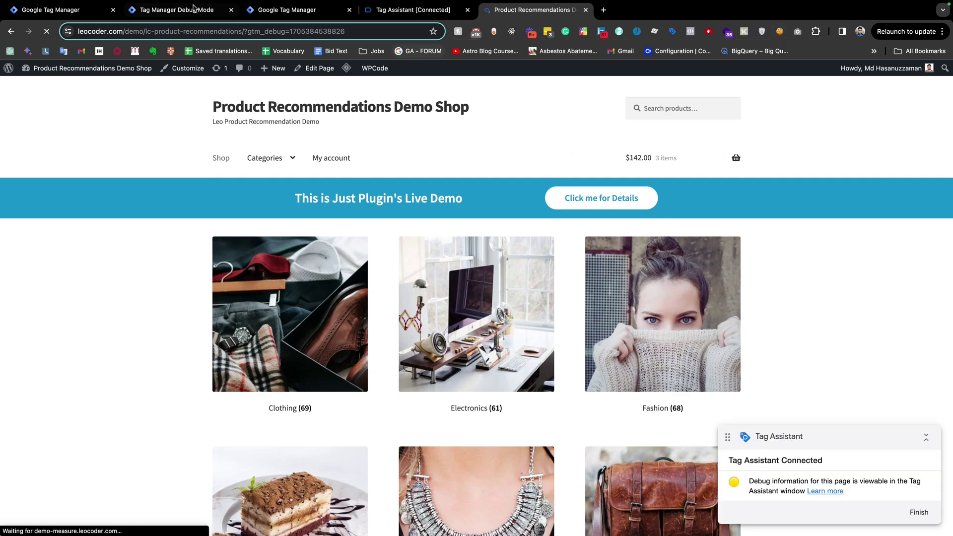
Step: Empty the server container's debug log for another consent test
{"action": "left_click", "coordinate": [172, 9]}
{"action": "left_click", "coordinate": [110, 112]}
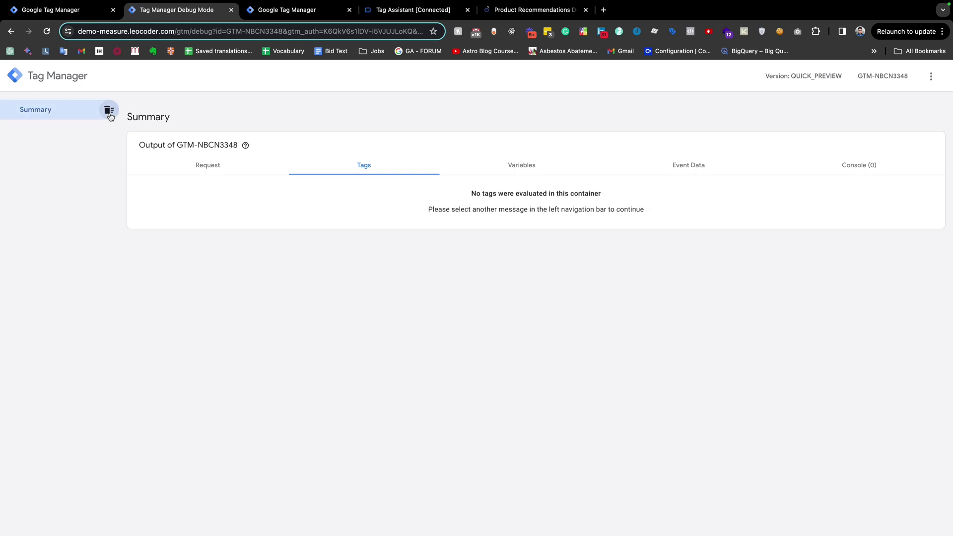
Step: Check which server tags fired for the page_view event sent before any consent choice in the shop
{"action": "left_click", "coordinate": [506, 11]}
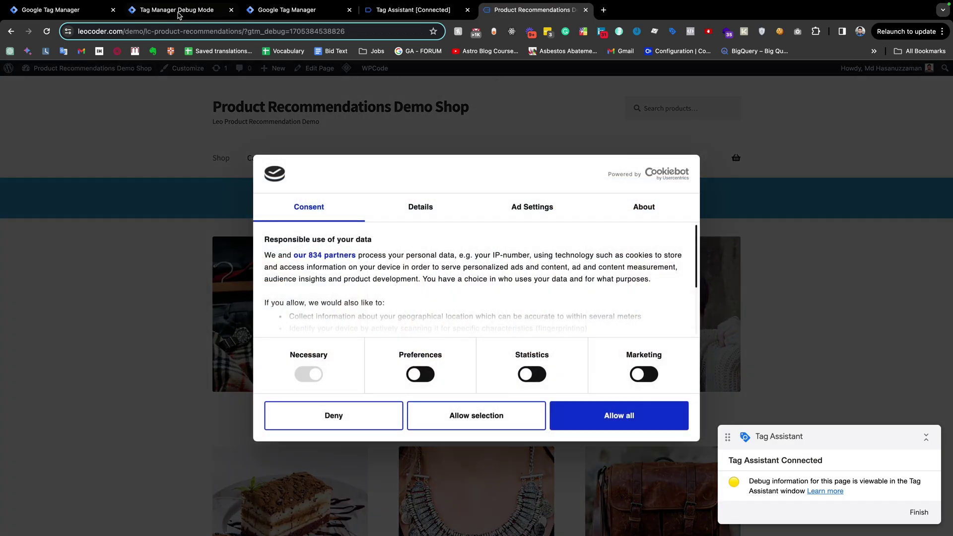
{"action": "left_click", "coordinate": [180, 15]}
{"action": "left_click", "coordinate": [41, 155]}
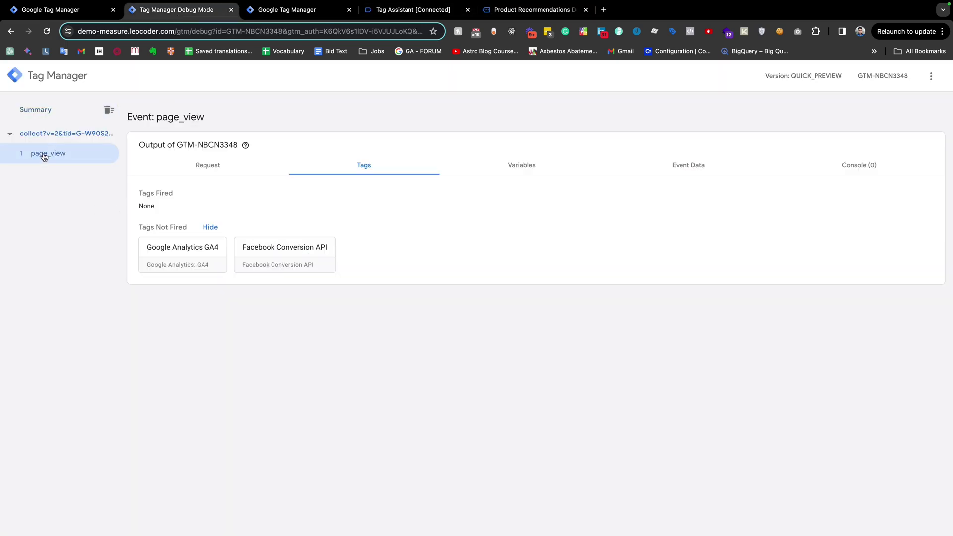
Step: Allow only the Marketing category in the shop's cookie banner and check which server tags fired for the newest page_view event
{"action": "left_click", "coordinate": [543, 12]}
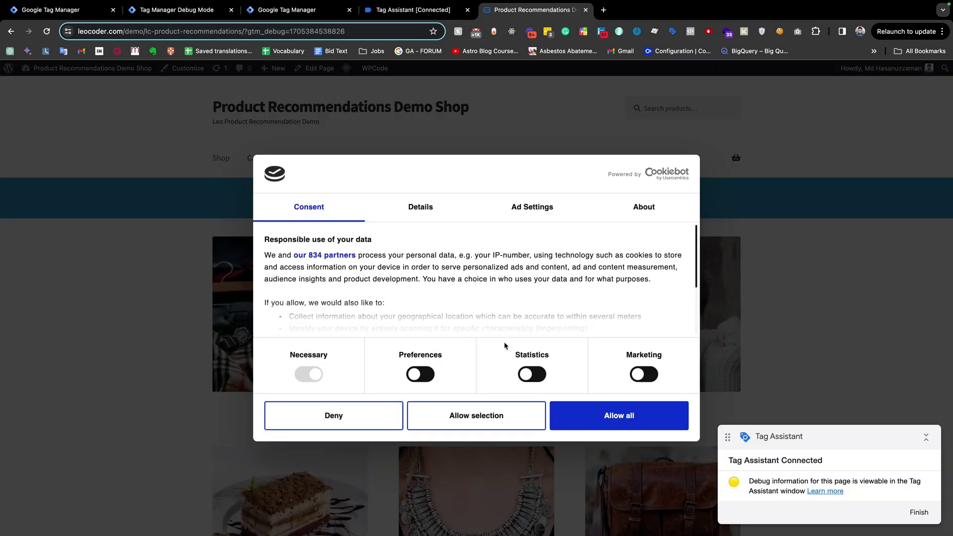
{"action": "left_click", "coordinate": [644, 377]}
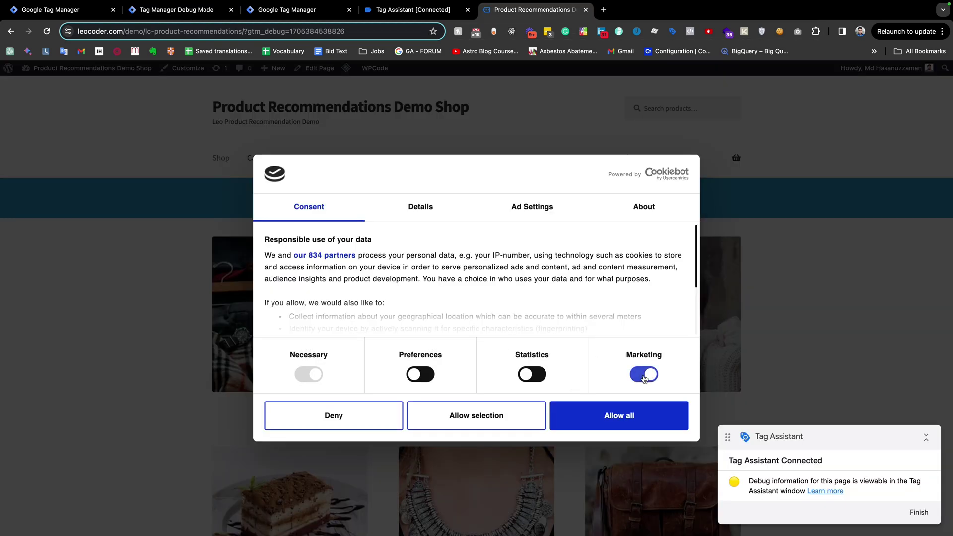
{"action": "left_click", "coordinate": [488, 419]}
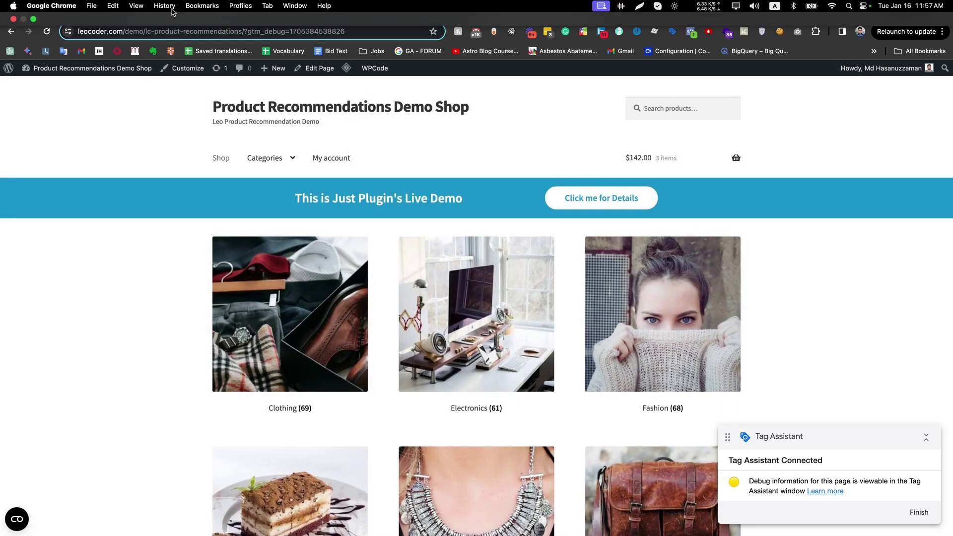
{"action": "left_click", "coordinate": [175, 10]}
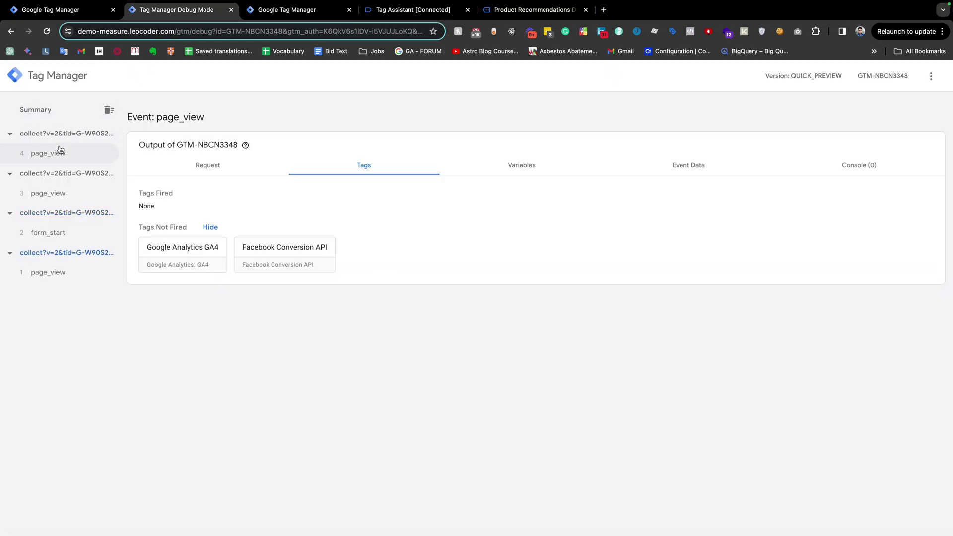
{"action": "left_click", "coordinate": [60, 153]}
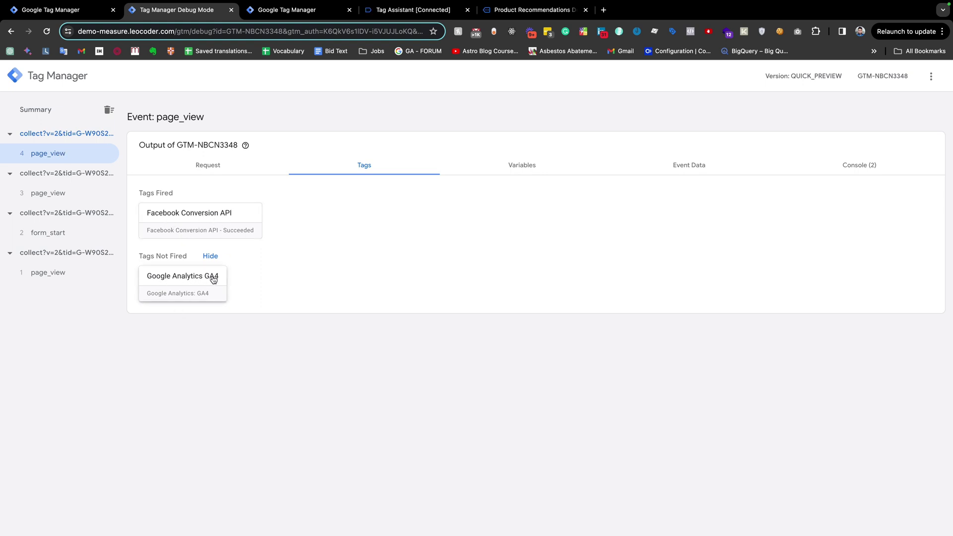
Step: Delete the shop's CookieConsent cookie and reload the page to bring back the consent banner
{"action": "left_click", "coordinate": [503, 11]}
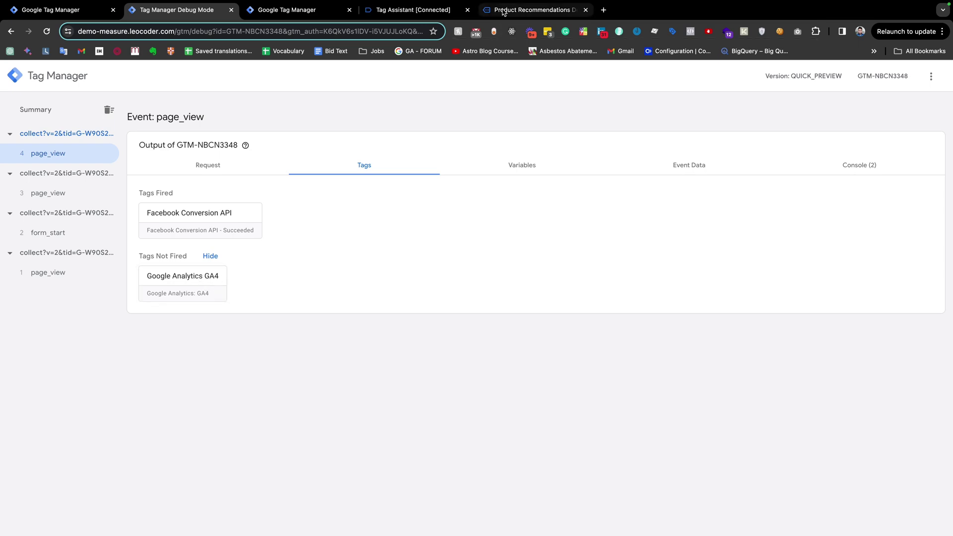
{"action": "left_click", "coordinate": [779, 31]}
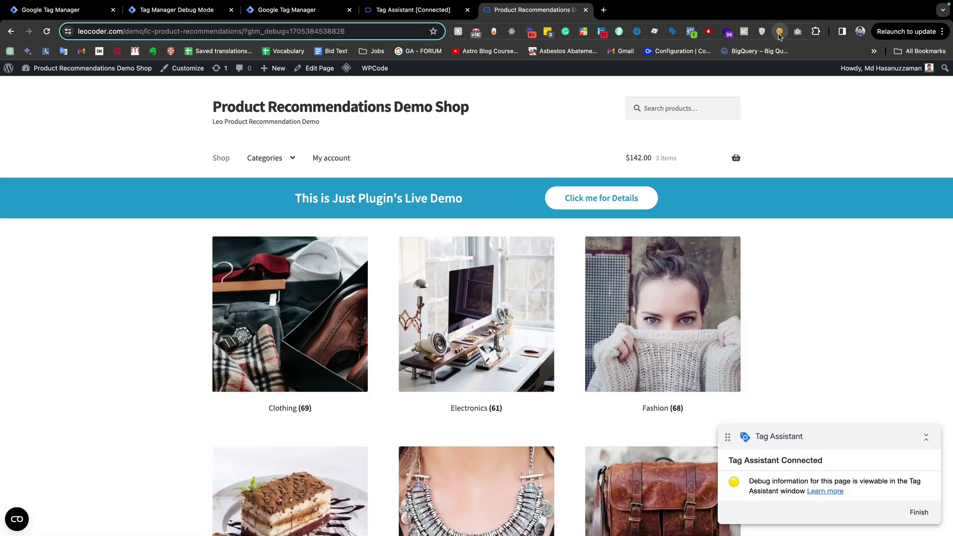
{"action": "left_click", "coordinate": [617, 153]}
{"action": "left_click", "coordinate": [523, 169]}
{"action": "left_click", "coordinate": [440, 149]}
Step: Empty the event logs in both Tag Assistant and the server container's debug mode
{"action": "left_click", "coordinate": [408, 15]}
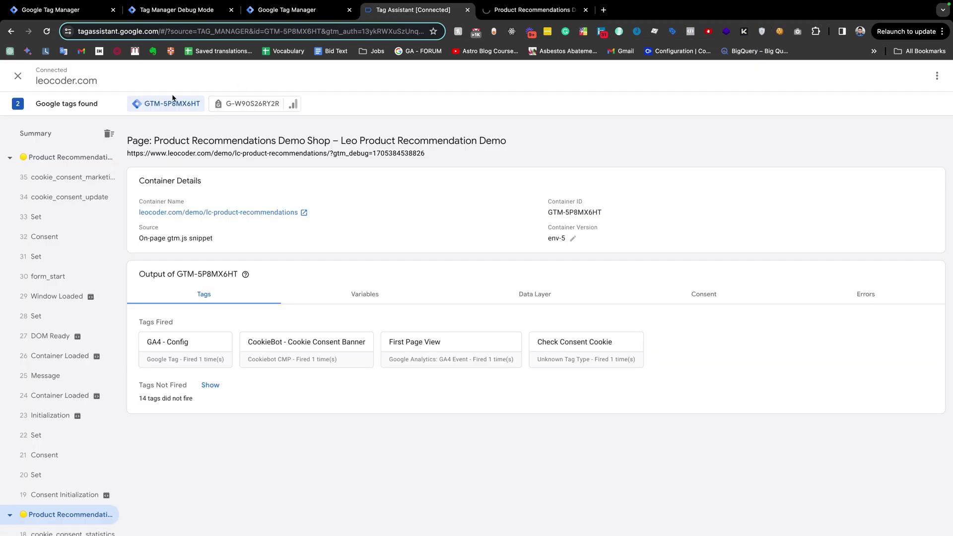
{"action": "left_click", "coordinate": [108, 131]}
{"action": "left_click", "coordinate": [529, 10]}
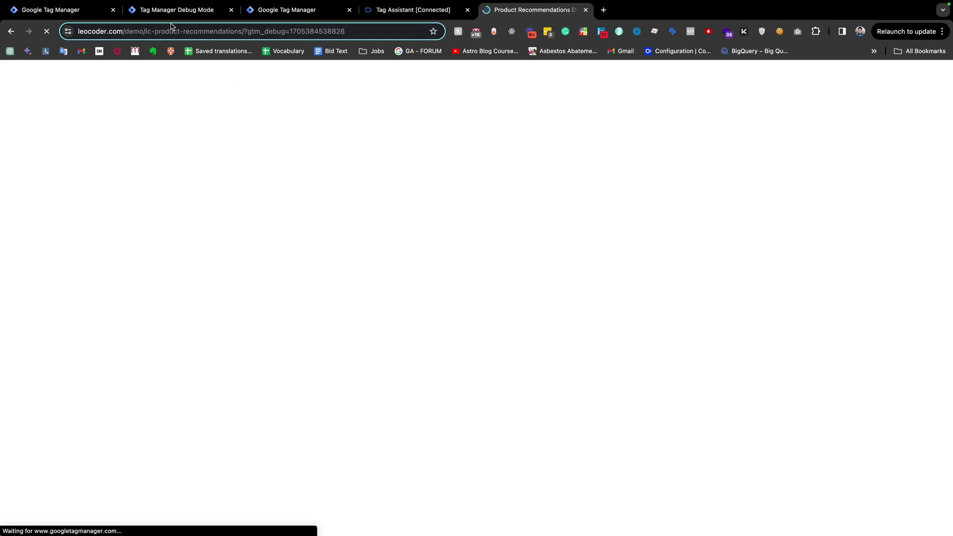
{"action": "left_click", "coordinate": [164, 13]}
{"action": "left_click", "coordinate": [108, 111]}
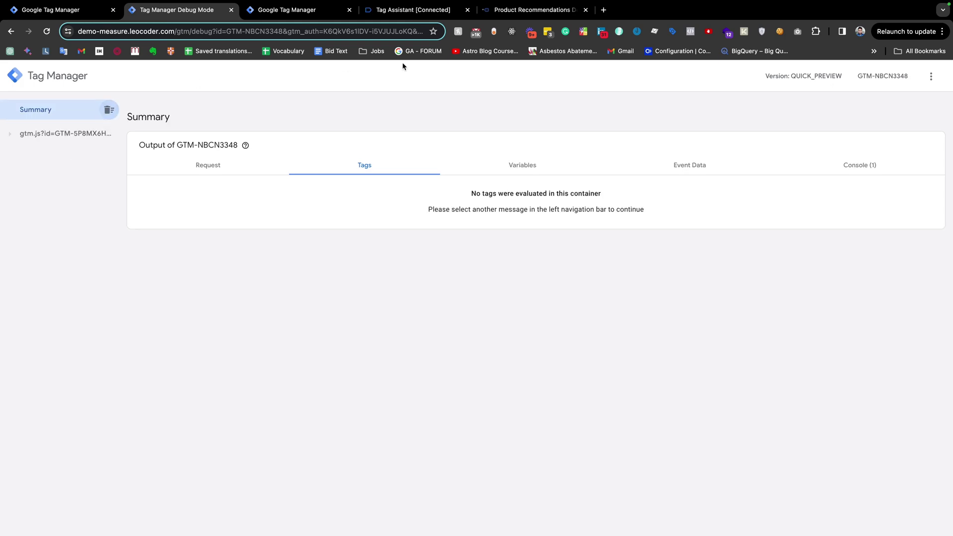
Step: Allow all cookie categories in the shop's banner and check which server tags fired for the newest page_view event
{"action": "left_click", "coordinate": [528, 10]}
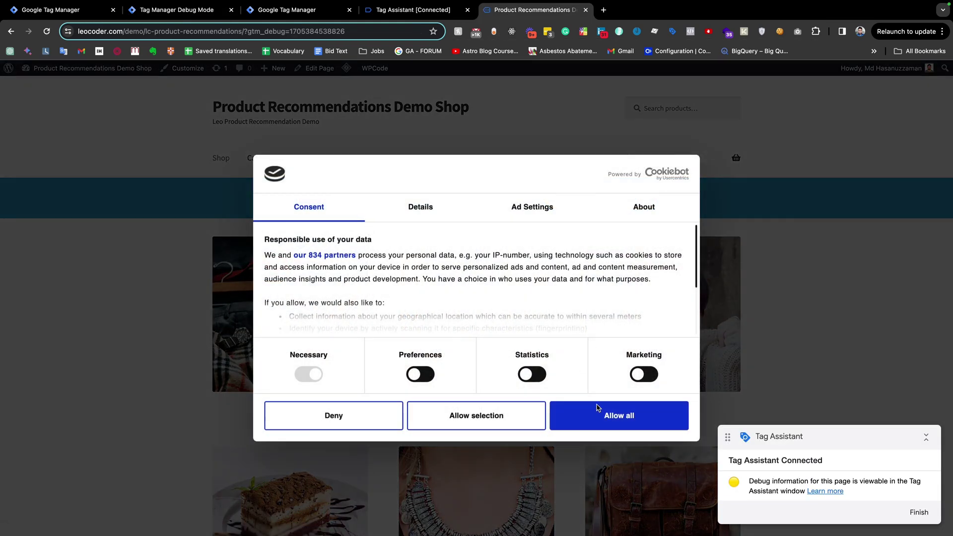
{"action": "left_click", "coordinate": [596, 417]}
{"action": "left_click", "coordinate": [164, 10]}
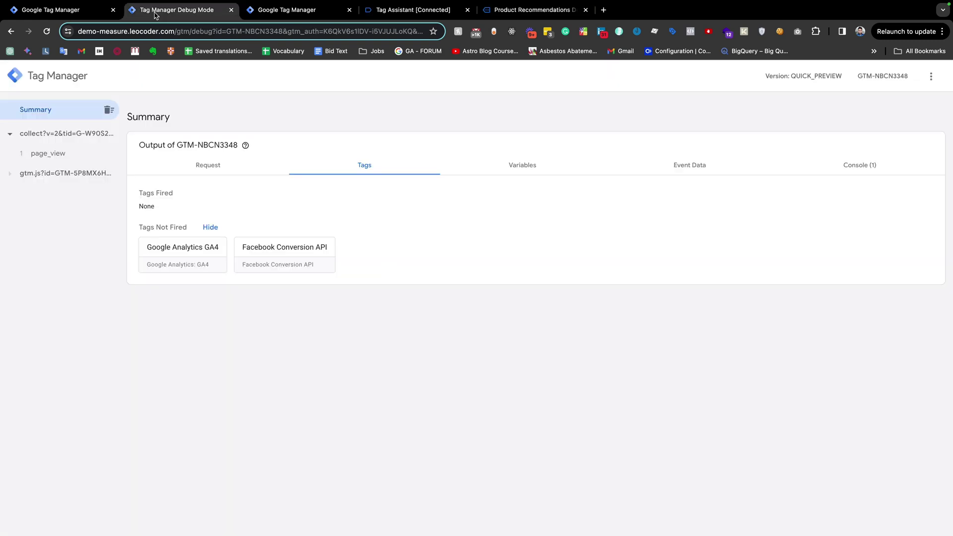
{"action": "left_click", "coordinate": [63, 156]}
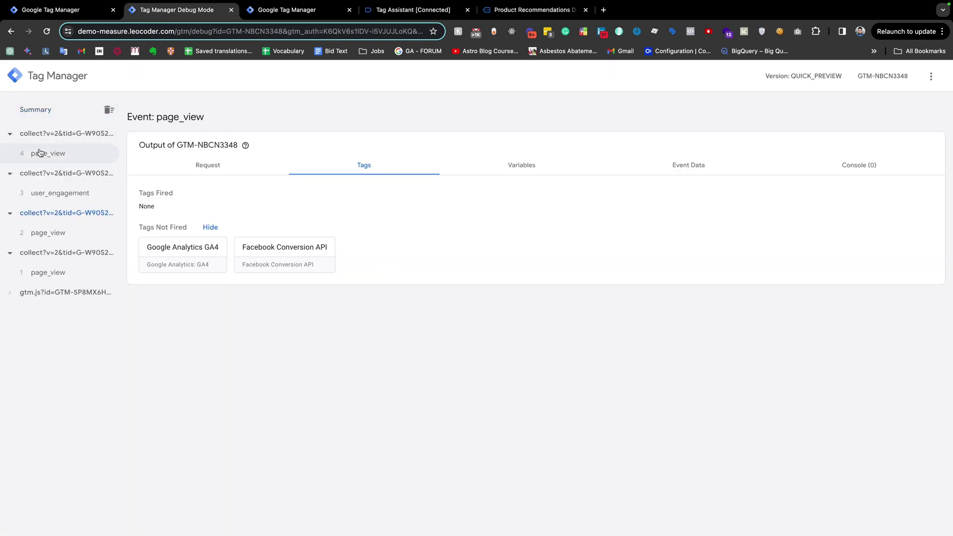
{"action": "left_click", "coordinate": [43, 154]}
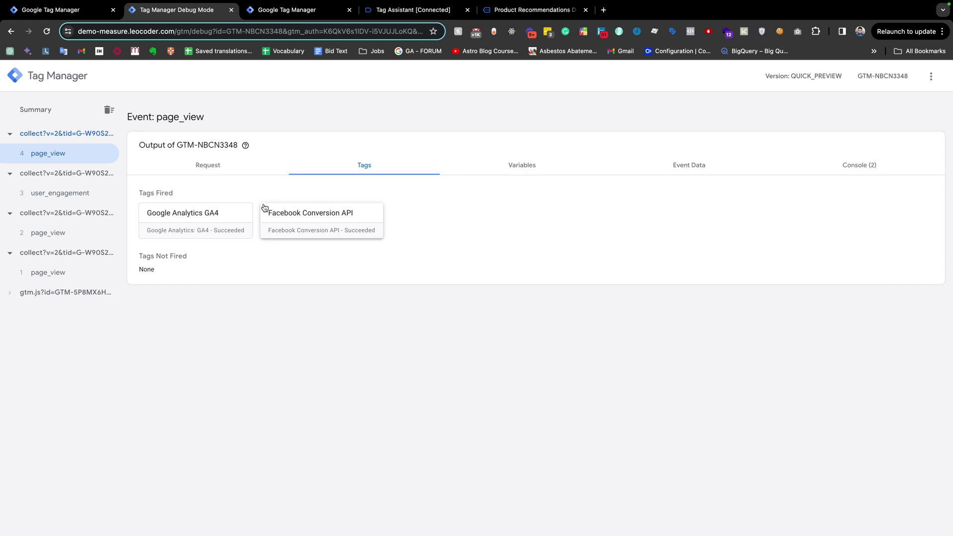
Step: Remove the shop's CookieConsent cookie once more and reload the page for another consent test
{"action": "left_click", "coordinate": [420, 10]}
{"action": "left_click", "coordinate": [536, 10]}
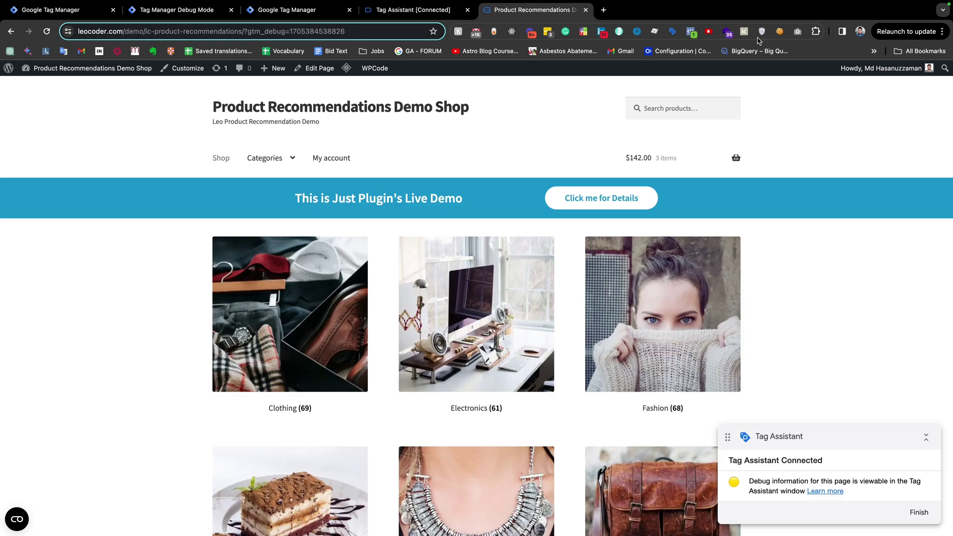
{"action": "left_click", "coordinate": [780, 32]}
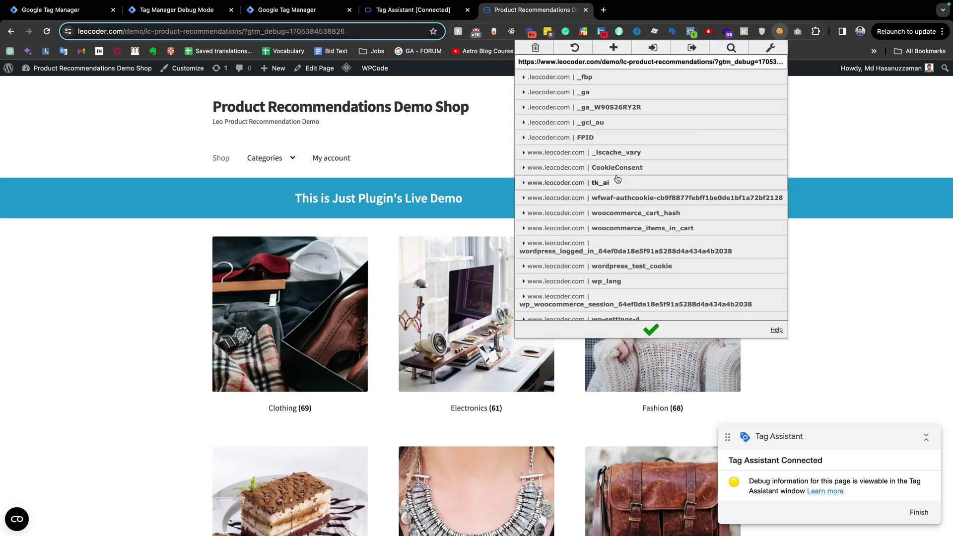
{"action": "left_click", "coordinate": [610, 169]}
{"action": "left_click", "coordinate": [526, 184]}
{"action": "left_click", "coordinate": [475, 156]}
{"action": "key", "text": "super+r"}
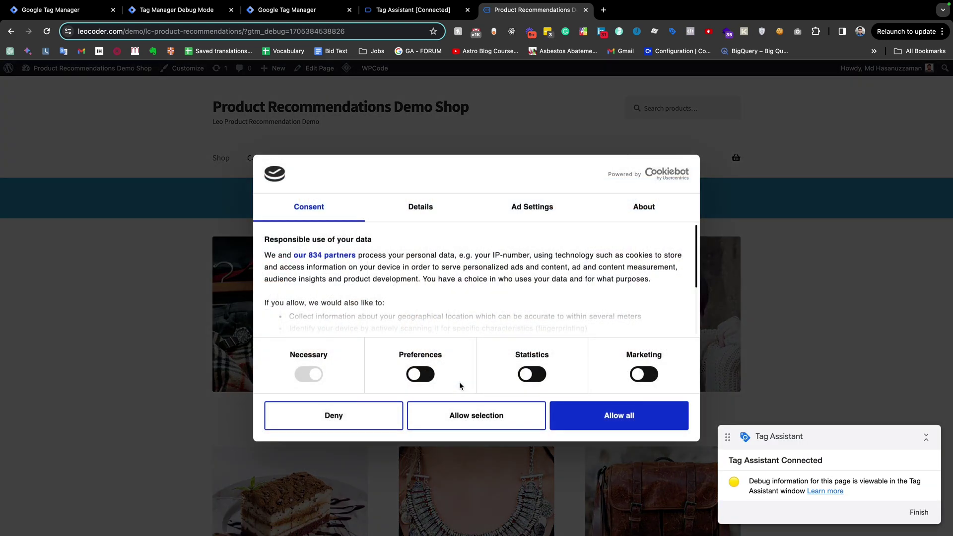
Step: Allow only the Statistics category in the cookie banner and check which server tags fired for the newest page_view event
{"action": "left_click", "coordinate": [533, 377]}
{"action": "left_click", "coordinate": [474, 421]}
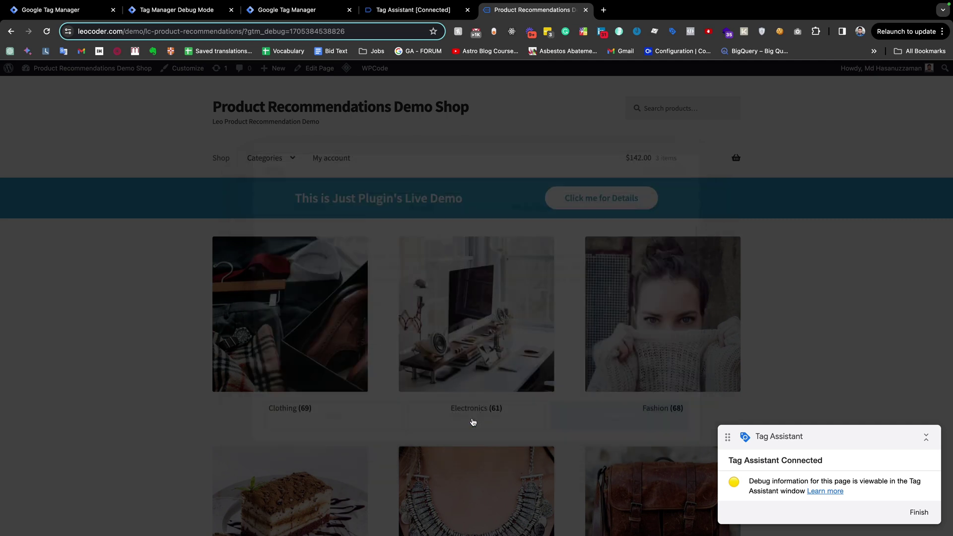
{"action": "key", "text": "super+2"}
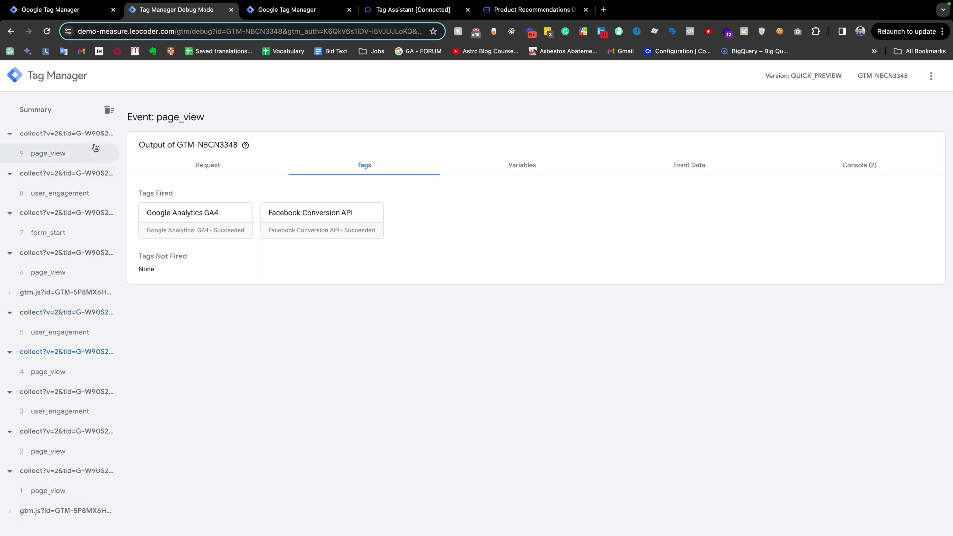
{"action": "left_click", "coordinate": [71, 155]}
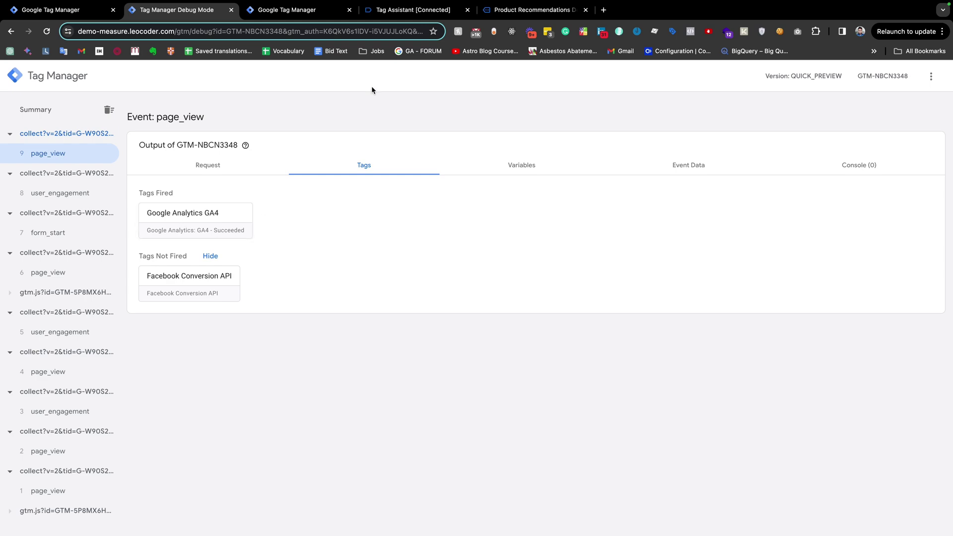
Step: Open the shop's Electronics category and check which server tags fired for its page_view event
{"action": "left_click", "coordinate": [499, 11]}
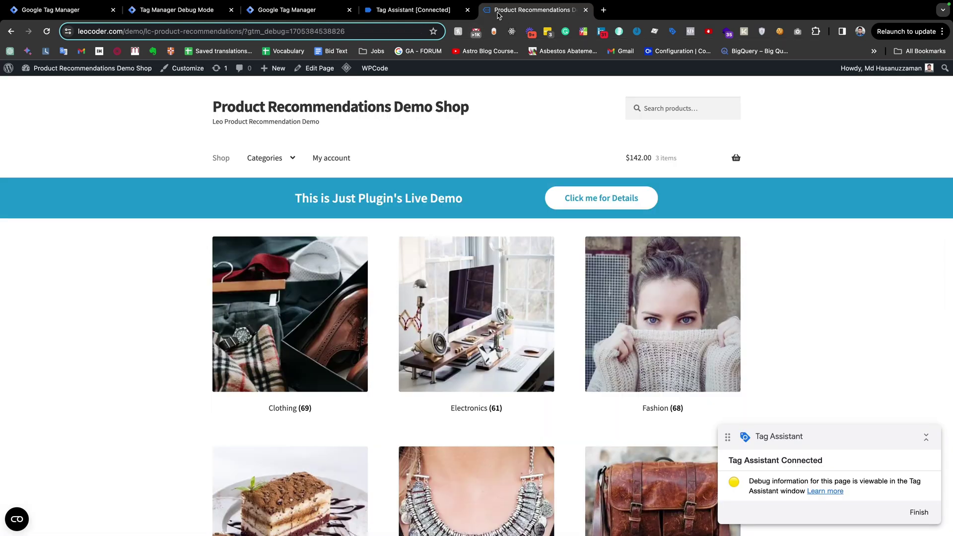
{"action": "left_click", "coordinate": [420, 286]}
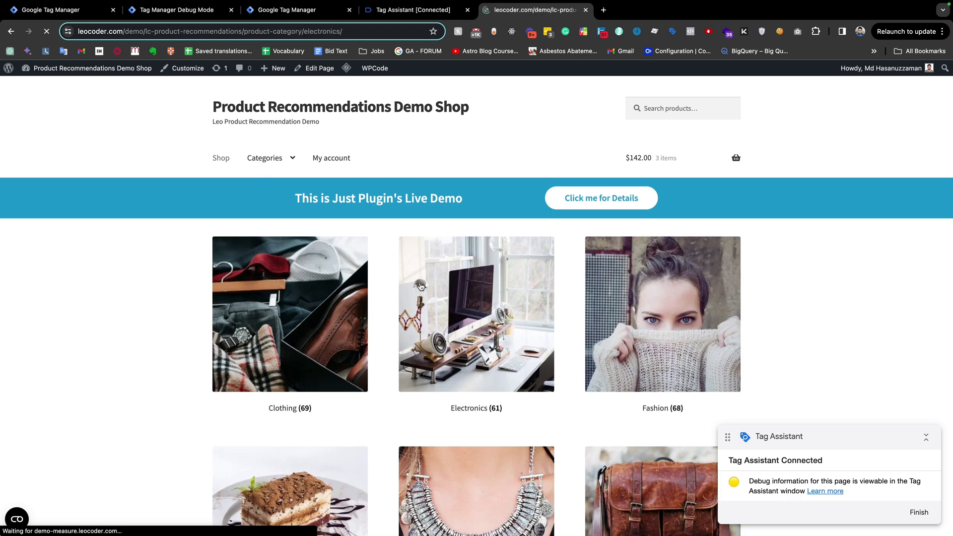
{"action": "left_click", "coordinate": [262, 15]}
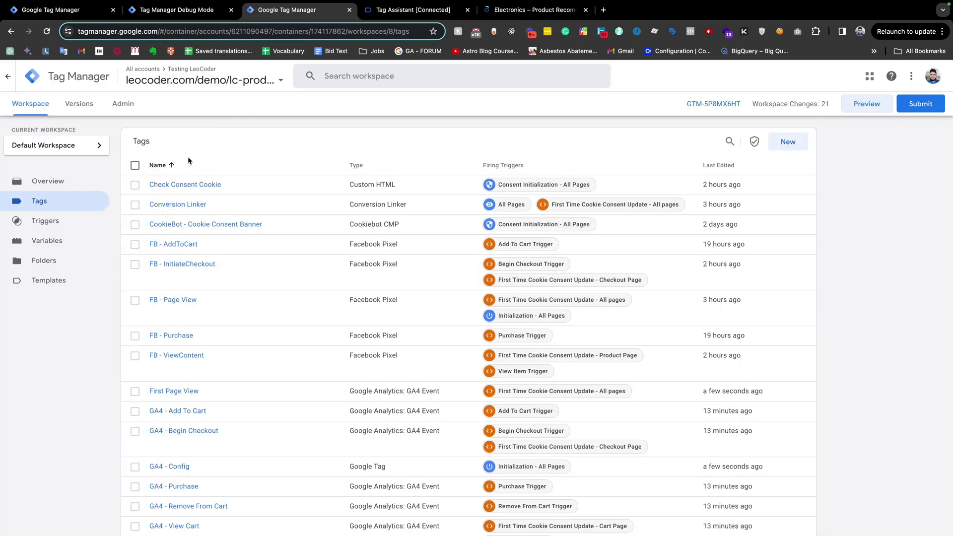
{"action": "left_click", "coordinate": [184, 11]}
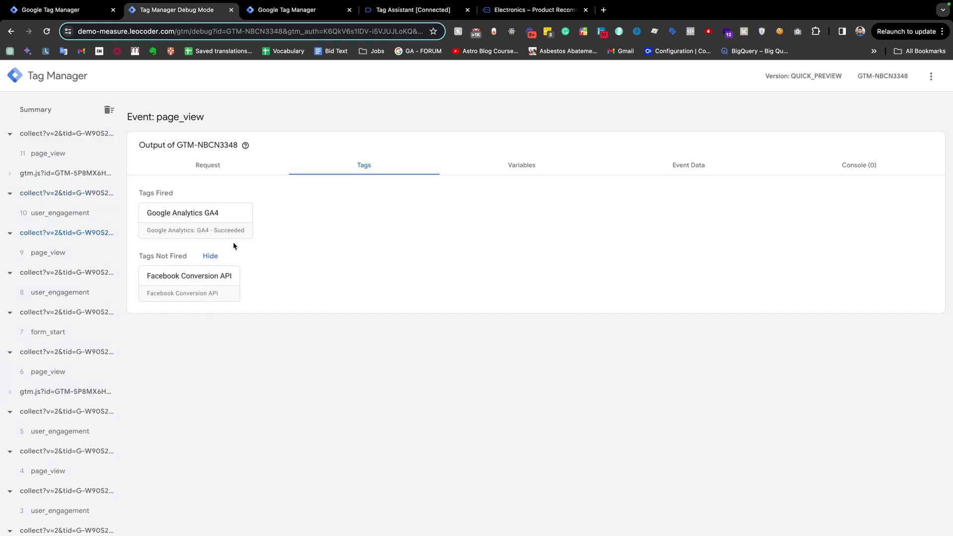
{"action": "left_click", "coordinate": [64, 154]}
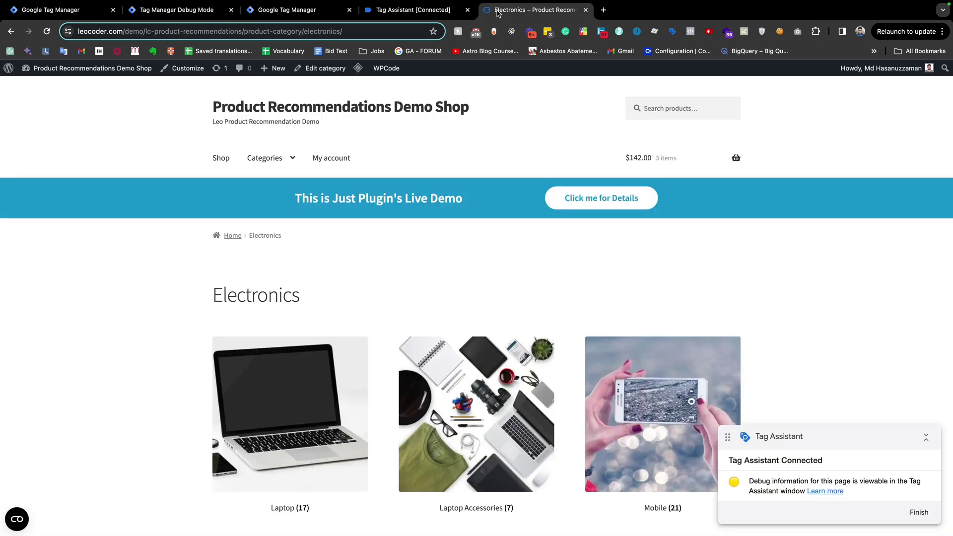
Step: Browse through the Laptop category to the Acer Chromebook 15 product page
{"action": "left_click", "coordinate": [566, 10]}
{"action": "scroll", "coordinate": [290, 320], "scroll_direction": "down", "scroll_amount": 3}
{"action": "left_click", "coordinate": [290, 320]}
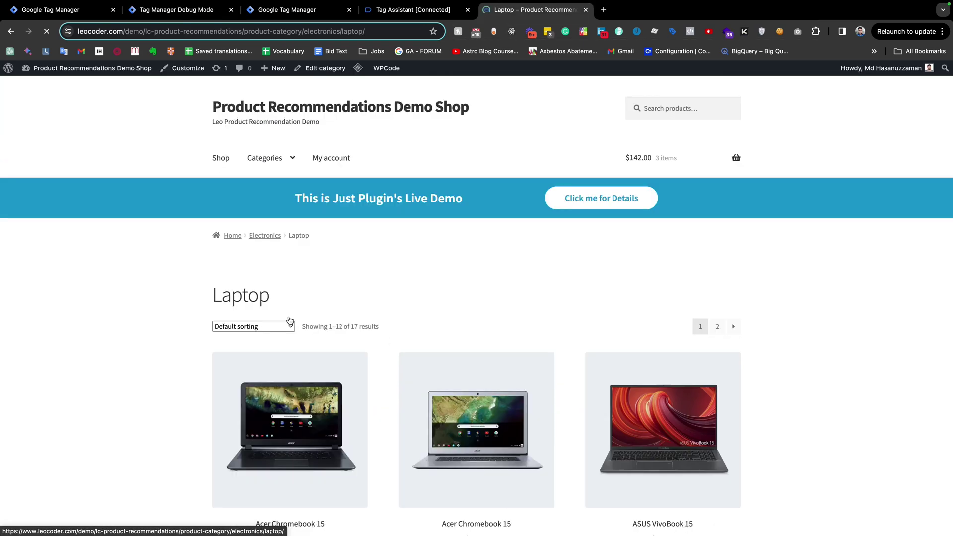
{"action": "left_click", "coordinate": [301, 412]}
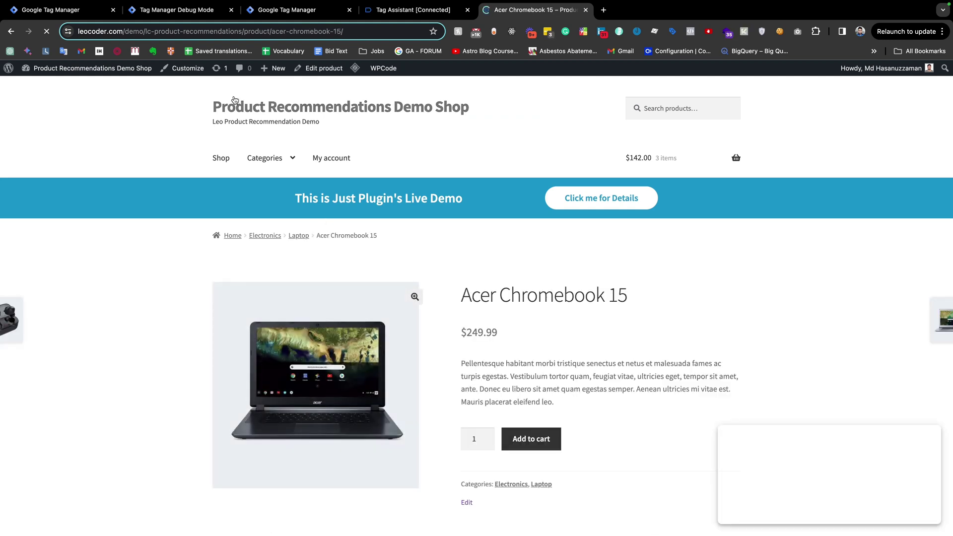
Step: Check which server tags fired for the product page's view_item event in the server container's debug mode
{"action": "left_click", "coordinate": [189, 10]}
{"action": "left_click", "coordinate": [565, 11]}
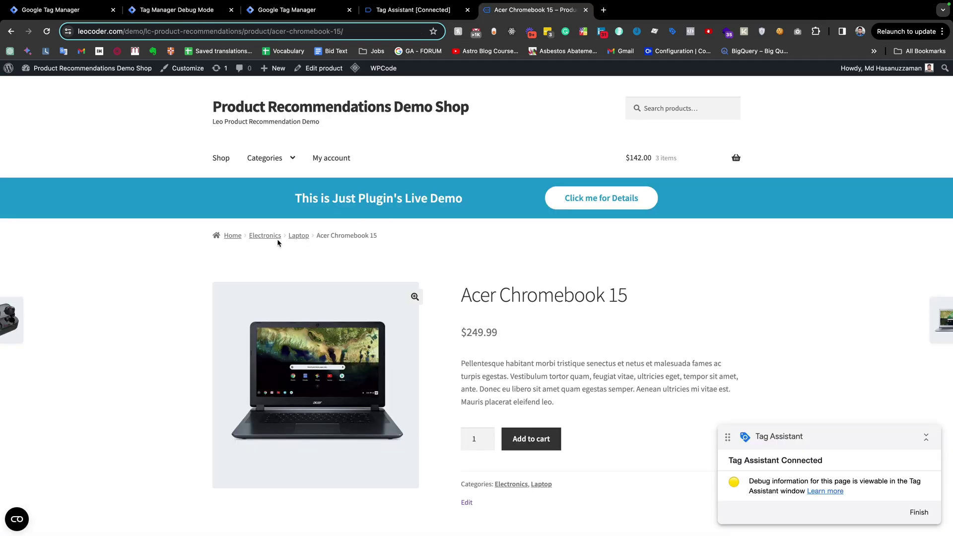
{"action": "left_click", "coordinate": [177, 10]}
{"action": "left_click", "coordinate": [62, 153]}
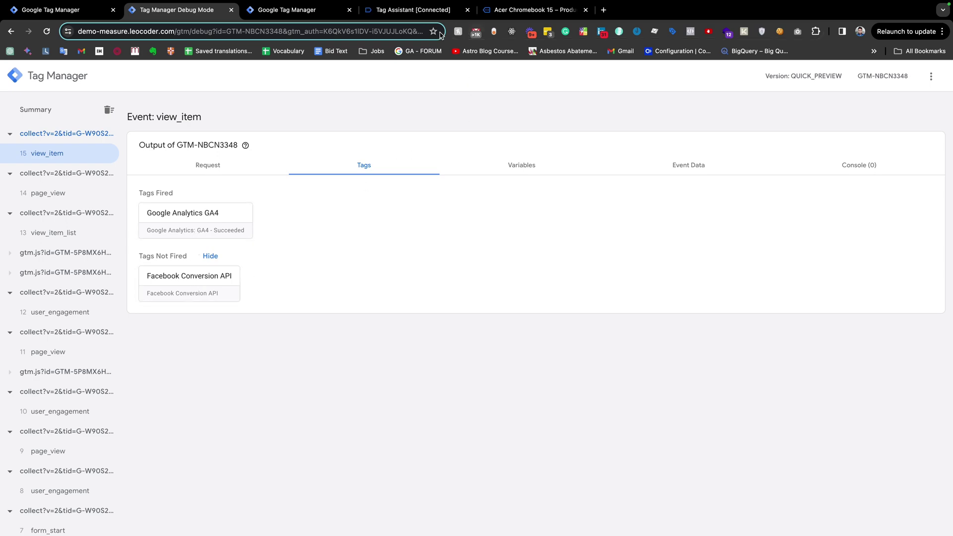
Step: Look over the web container's fired tags in the Tag Assistant summary and return to the product page
{"action": "left_click", "coordinate": [409, 12]}
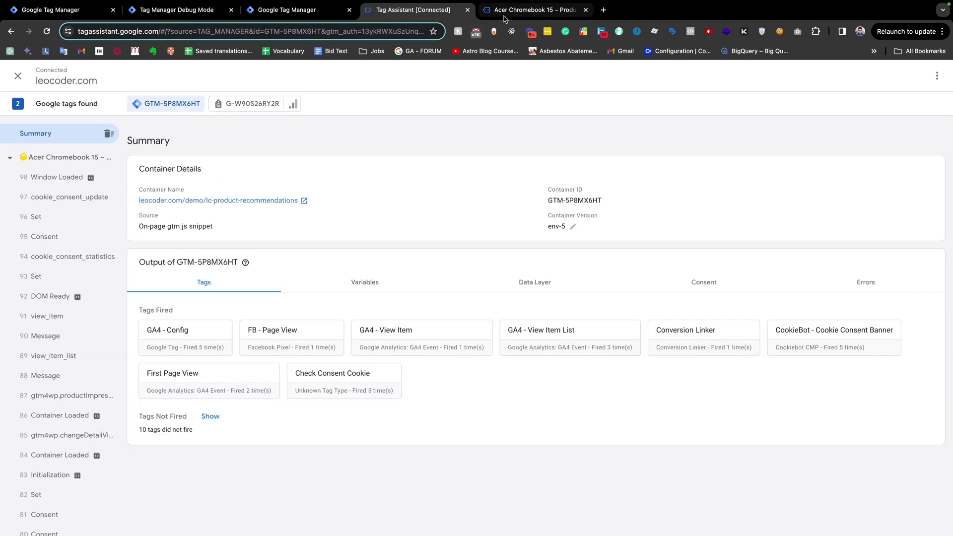
{"action": "left_click", "coordinate": [500, 12]}
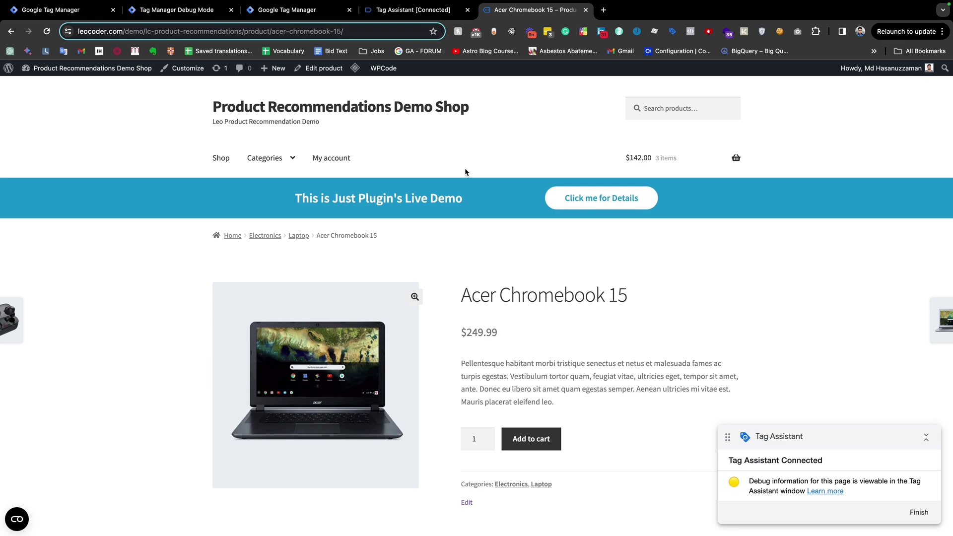
{"action": "mouse_move", "coordinate": [463, 3]}
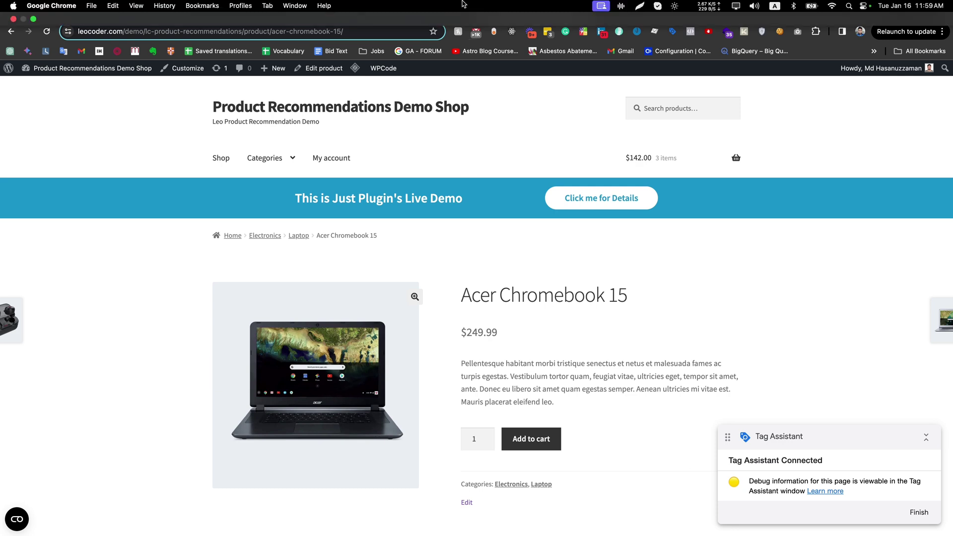